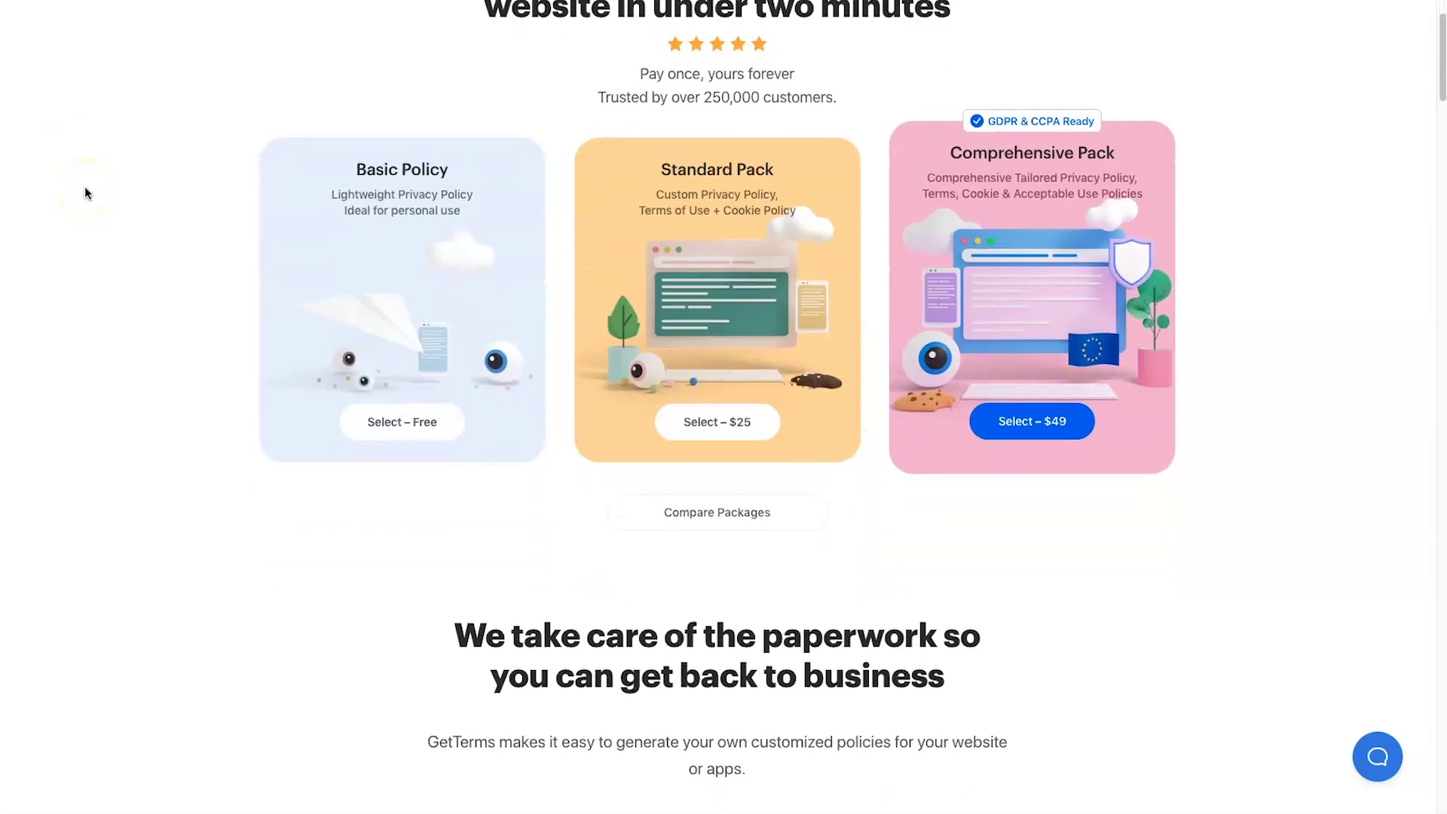
{"action": "scroll", "coordinate": [85, 193], "scroll_direction": "down", "scroll_amount": 2}
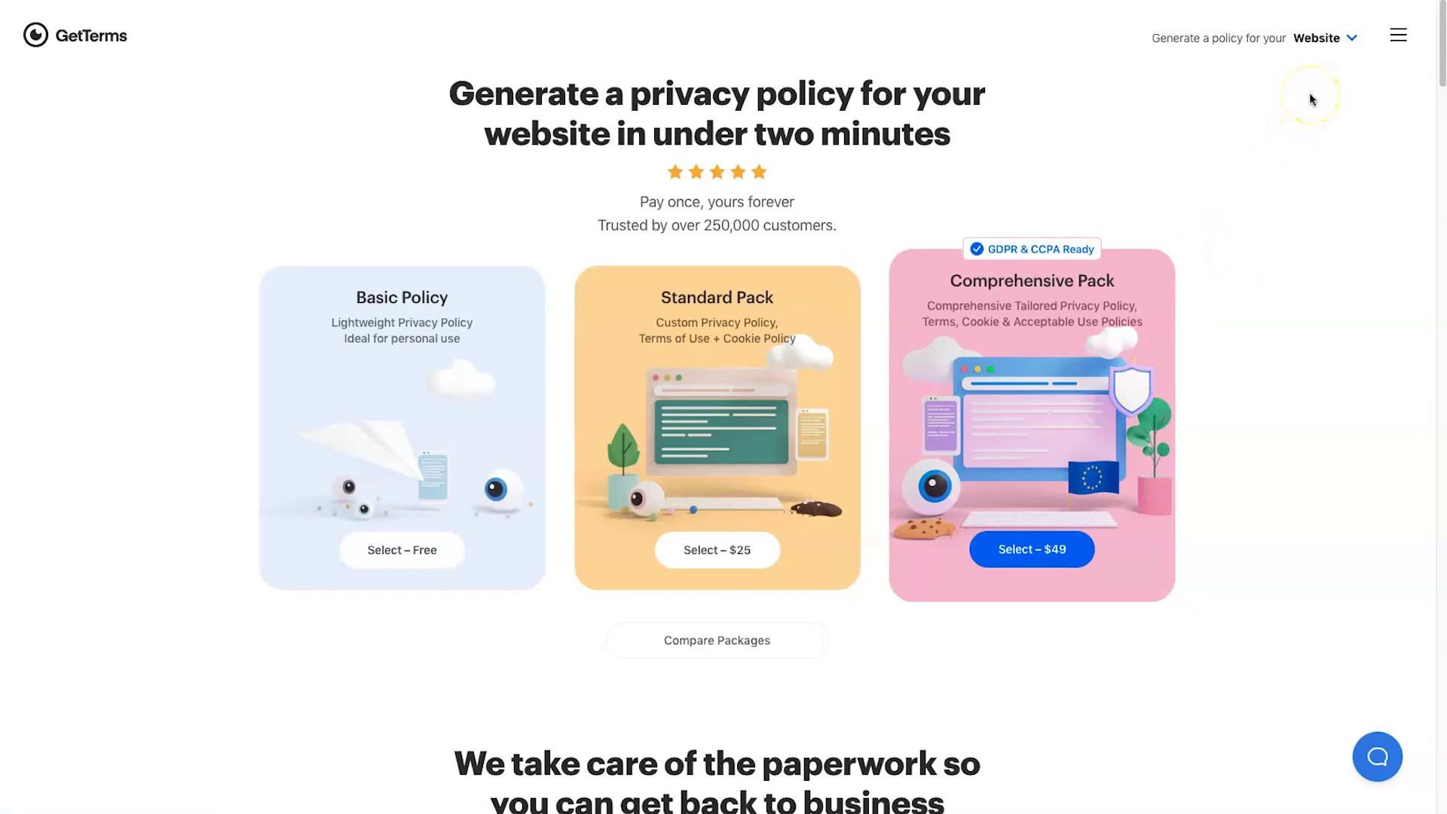
- Show, then close, the list of site types GetTerms policies can cover
{"action": "left_click", "coordinate": [1348, 39]}
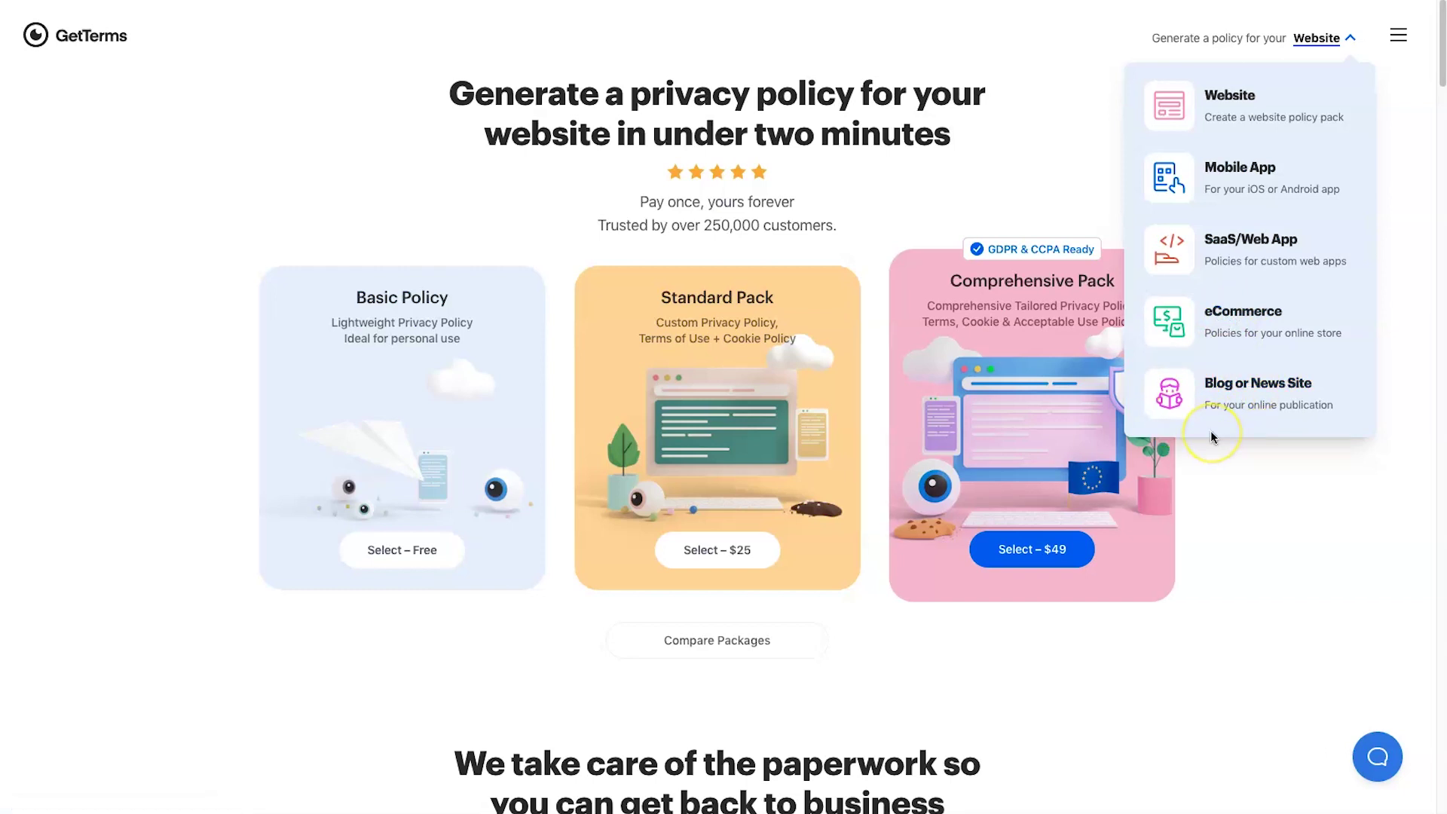
{"action": "left_click", "coordinate": [1351, 38]}
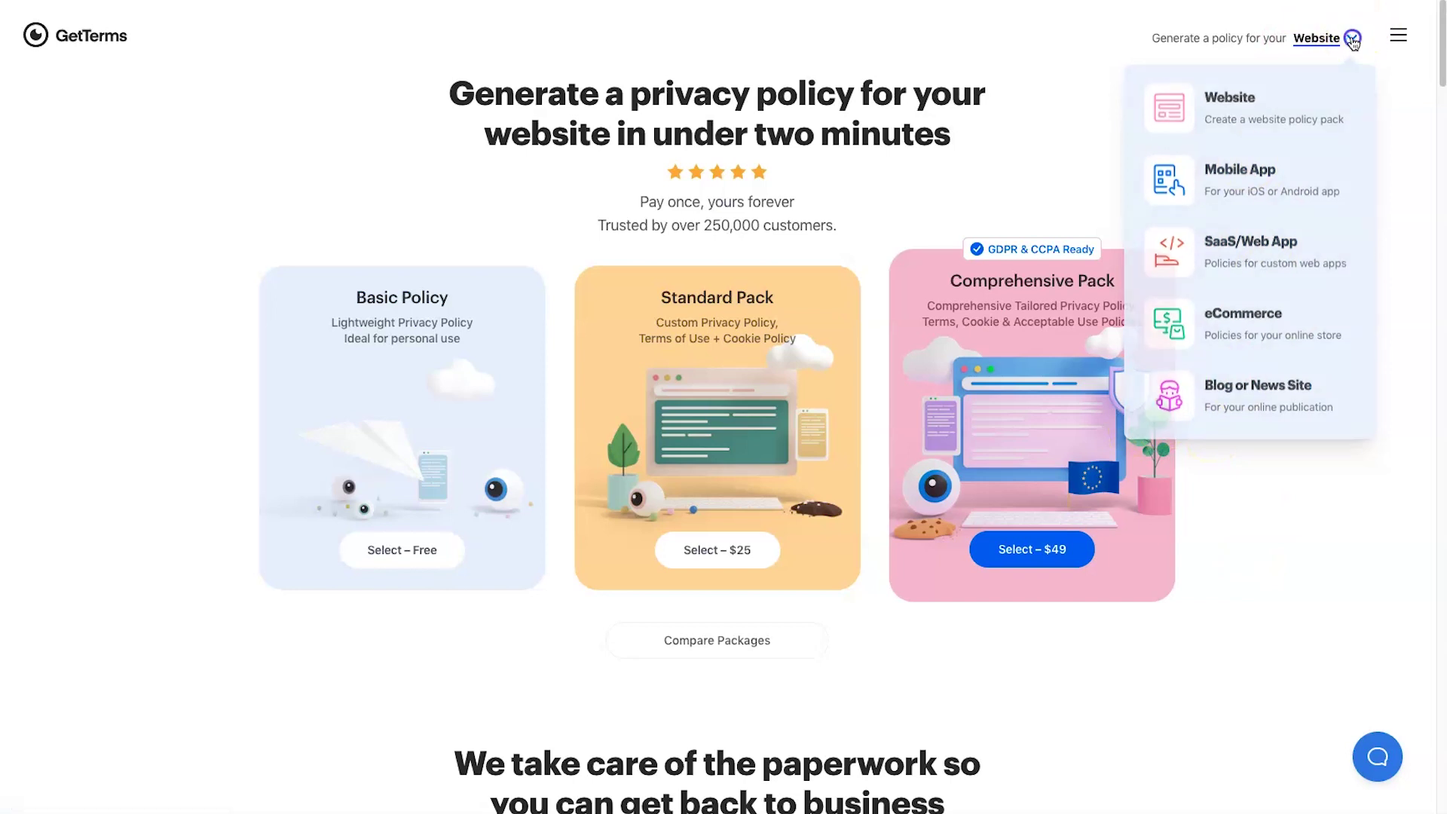
- Emphasise the four policy descriptions on the GetTerms homepage
{"action": "scroll", "coordinate": [643, 510], "scroll_direction": "down", "scroll_amount": 20}
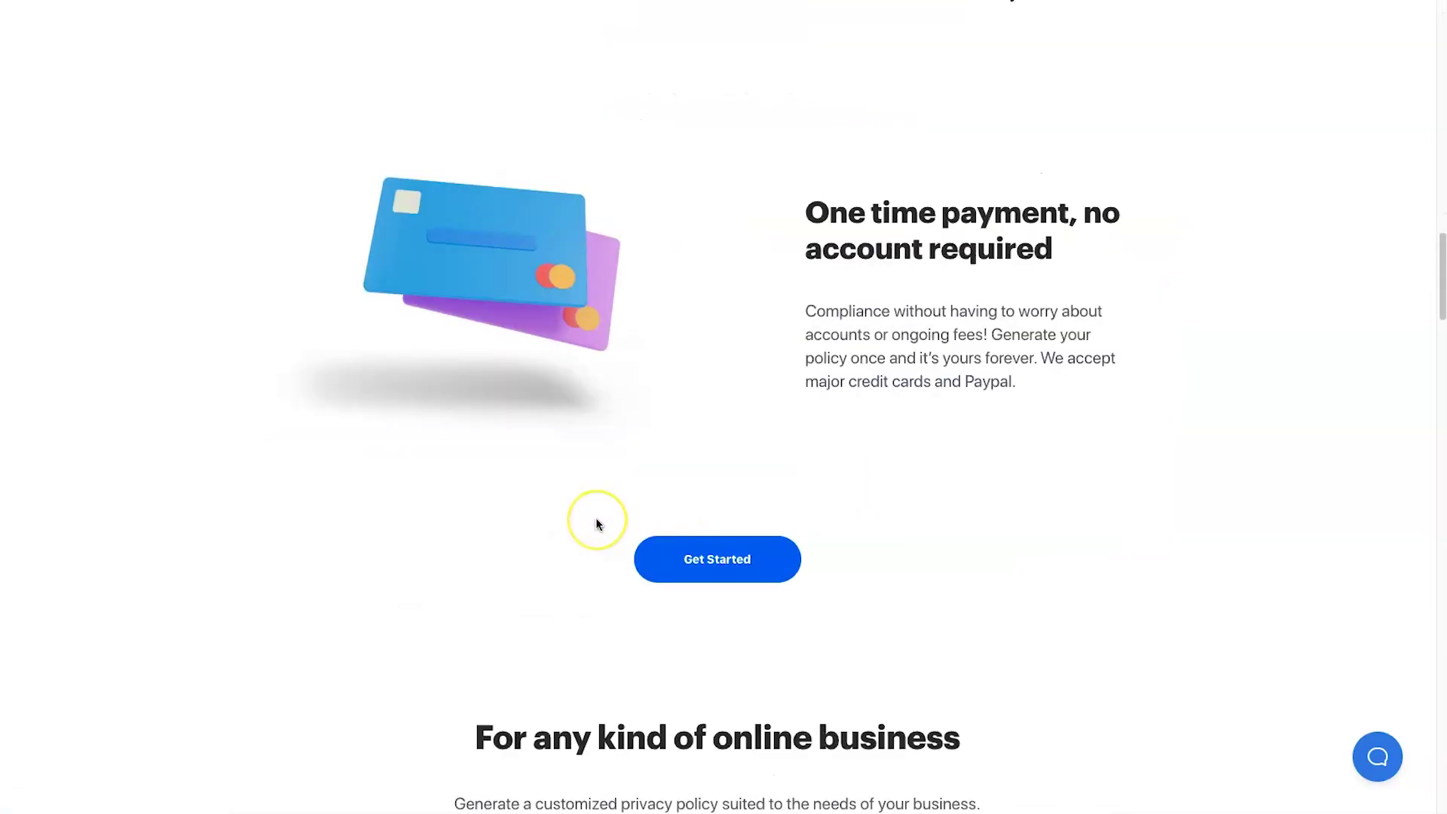
{"action": "scroll", "coordinate": [596, 520], "scroll_direction": "up", "scroll_amount": 20}
{"action": "left_click_drag", "start_coordinate": [172, 343], "coordinate": [1114, 556]}
{"action": "left_click", "coordinate": [1111, 557]}
{"action": "scroll", "coordinate": [775, 550], "scroll_direction": "down", "scroll_amount": 10}
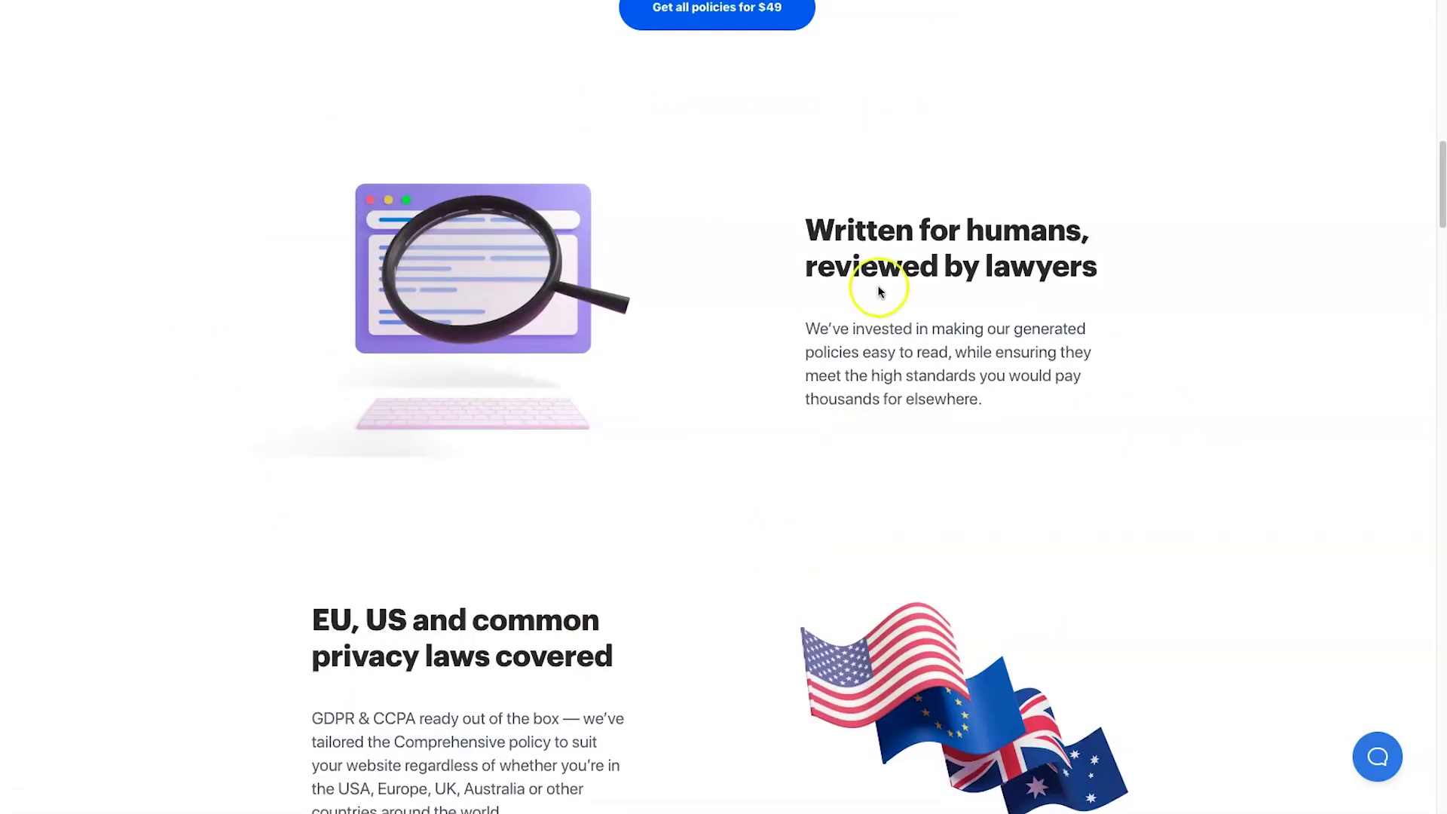
{"action": "scroll", "coordinate": [854, 301], "scroll_direction": "up", "scroll_amount": 2}
- Highlight the lawyers heading and the privacy laws heading further down the page
{"action": "left_click_drag", "start_coordinate": [812, 87], "coordinate": [1129, 142]}
{"action": "left_click", "coordinate": [1129, 142]}
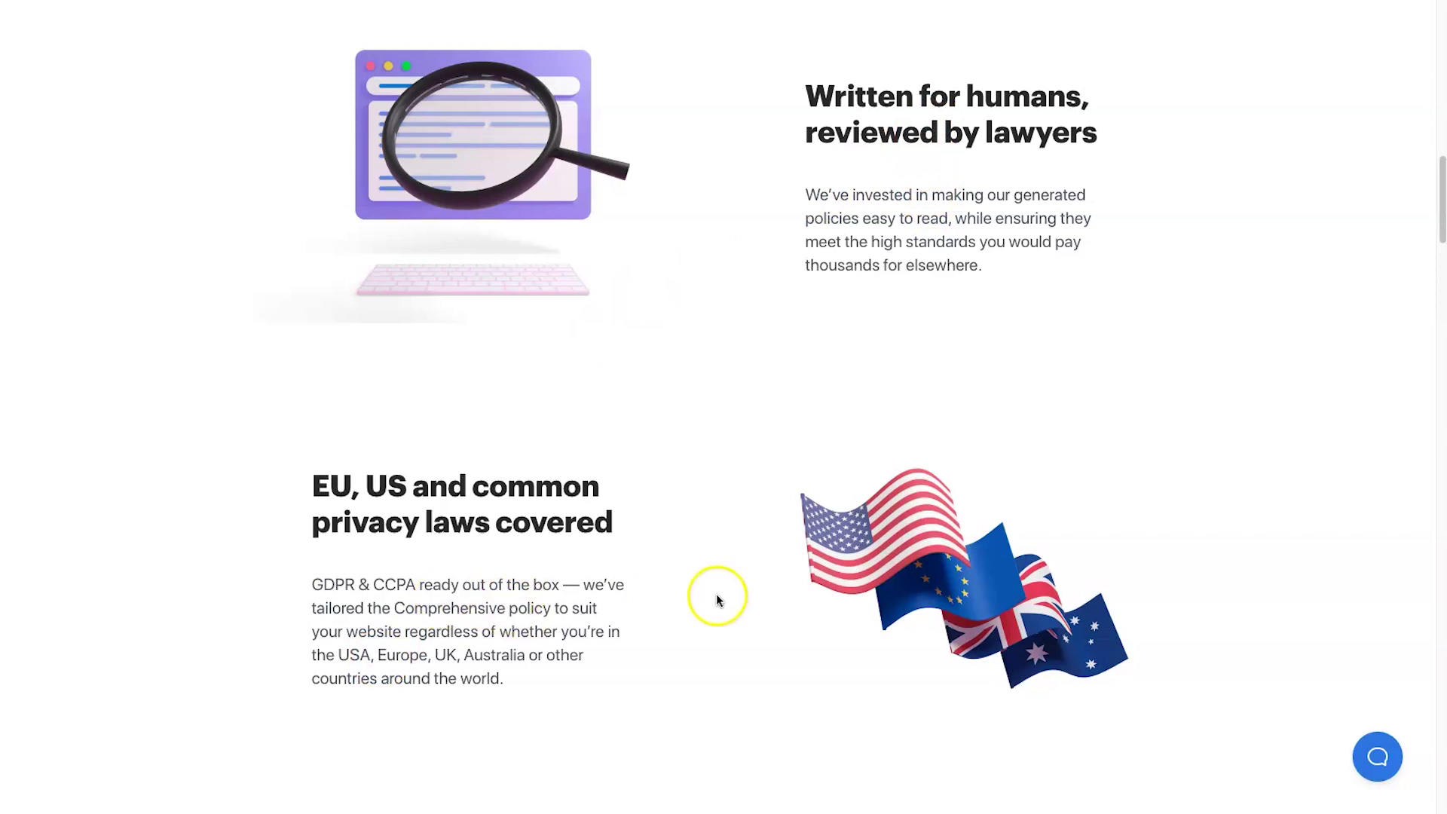
{"action": "scroll", "coordinate": [690, 591], "scroll_direction": "down", "scroll_amount": 2}
{"action": "left_click_drag", "start_coordinate": [312, 363], "coordinate": [474, 377]}
{"action": "left_click", "coordinate": [477, 376]}
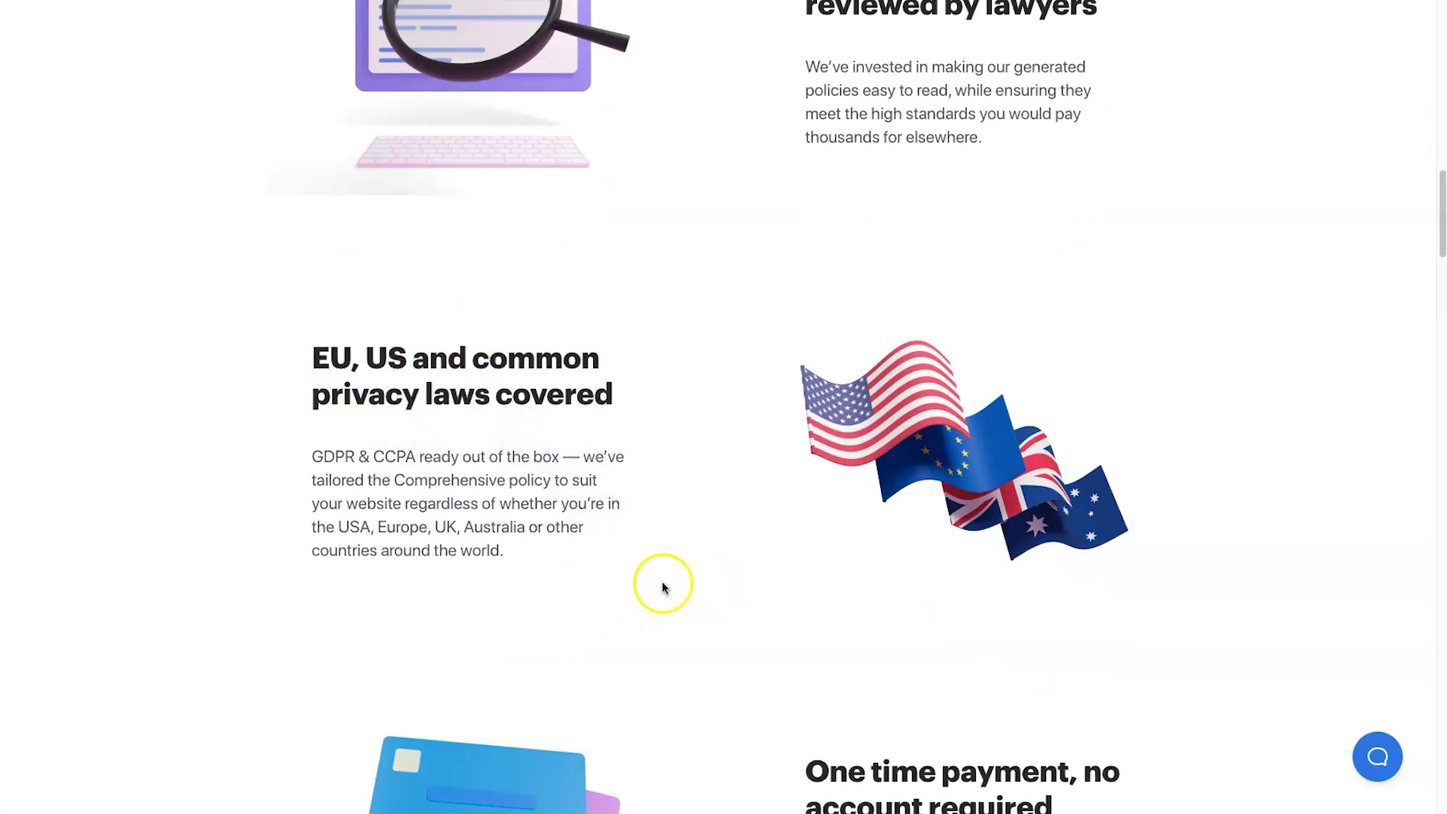
{"action": "scroll", "coordinate": [661, 584], "scroll_direction": "down", "scroll_amount": 8}
{"action": "scroll", "coordinate": [752, 417], "scroll_direction": "down", "scroll_amount": 7}
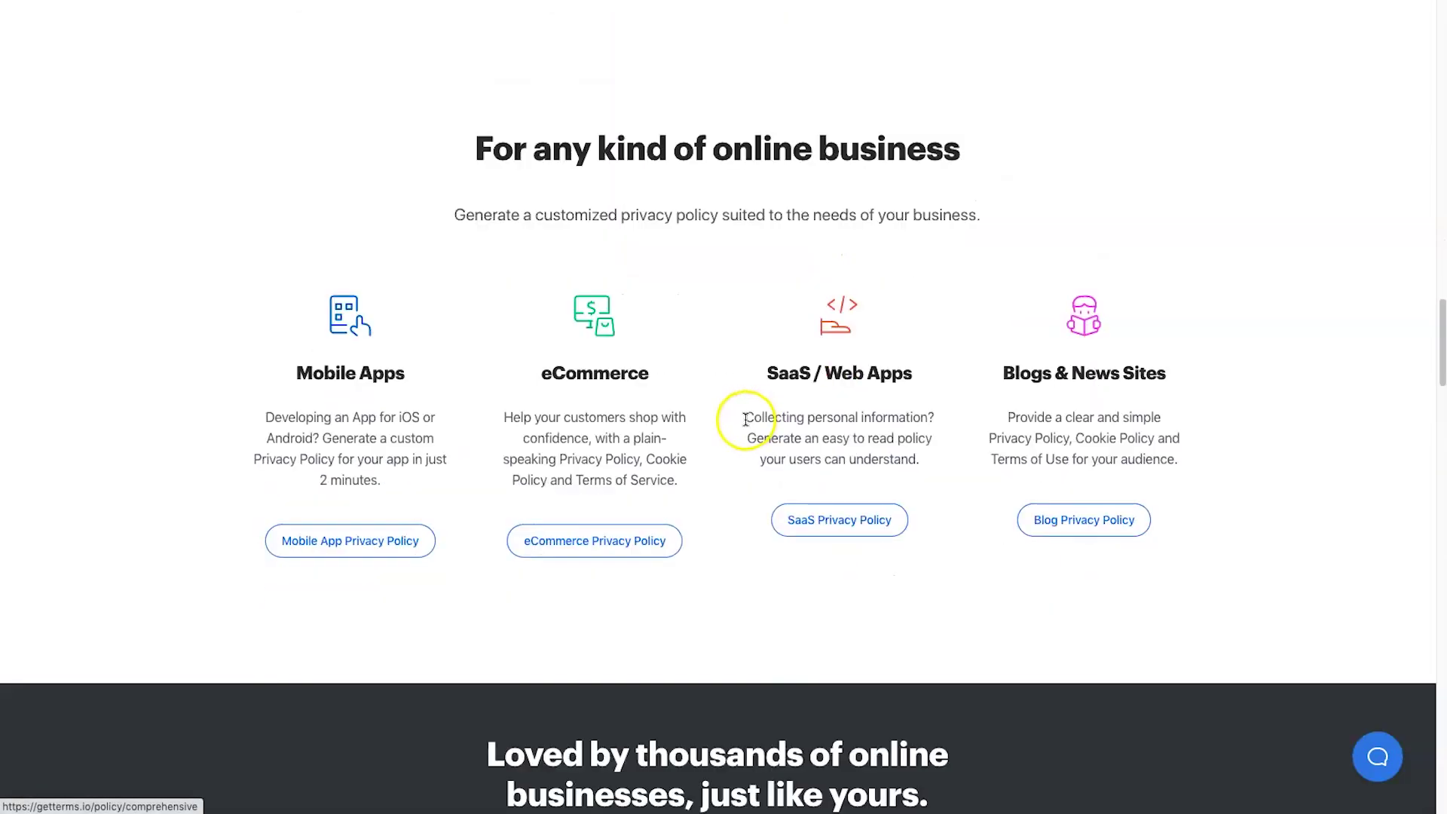
{"action": "left_click_drag", "start_coordinate": [310, 332], "coordinate": [1282, 451]}
{"action": "scroll", "coordinate": [1244, 482], "scroll_direction": "down", "scroll_amount": 10}
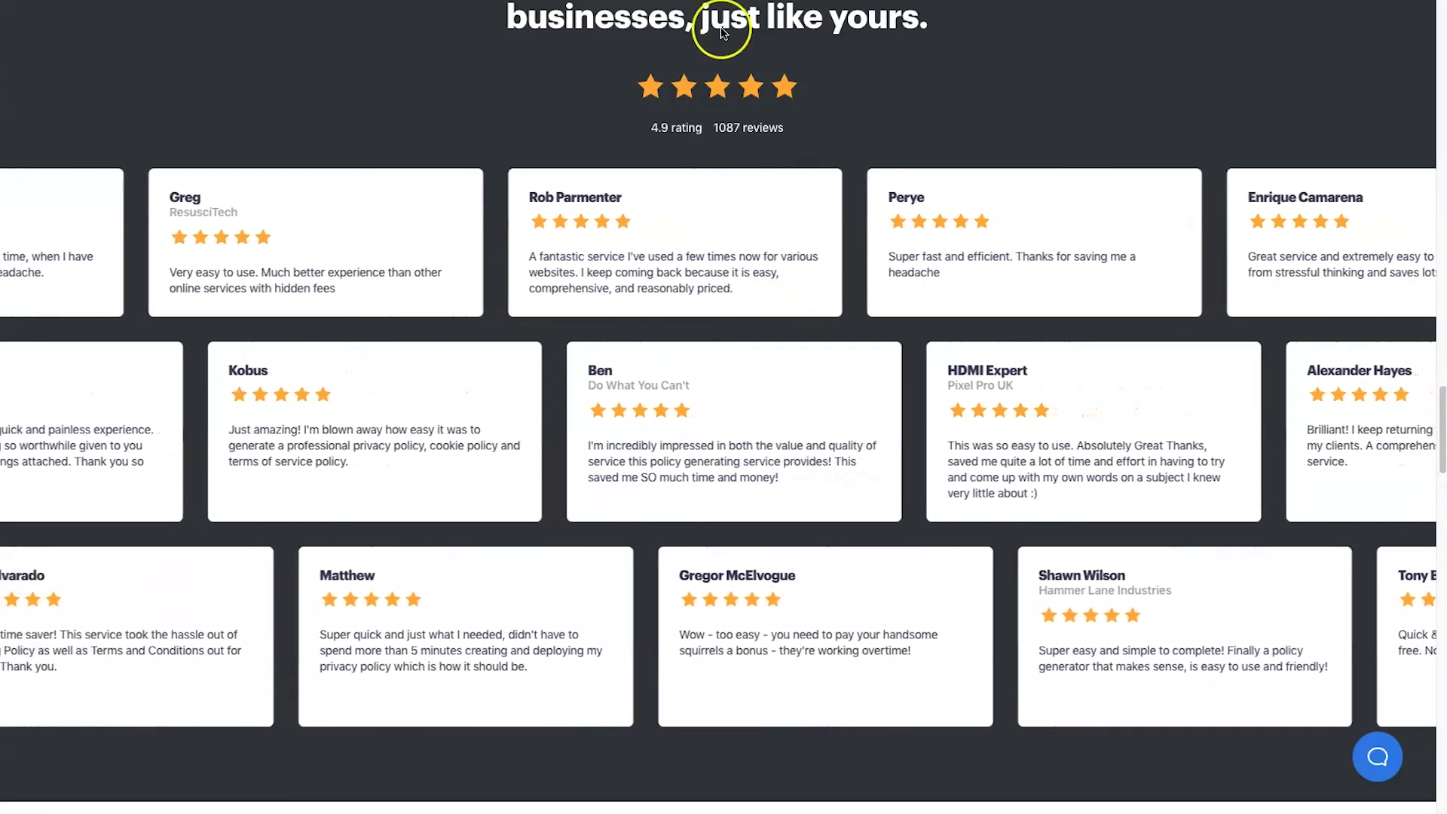
- Emphasise the 4.9 rating and the 250,000 customers figure
{"action": "left_click", "coordinate": [653, 128]}
{"action": "left_click_drag", "start_coordinate": [653, 128], "coordinate": [707, 137]}
{"action": "left_click", "coordinate": [708, 143]}
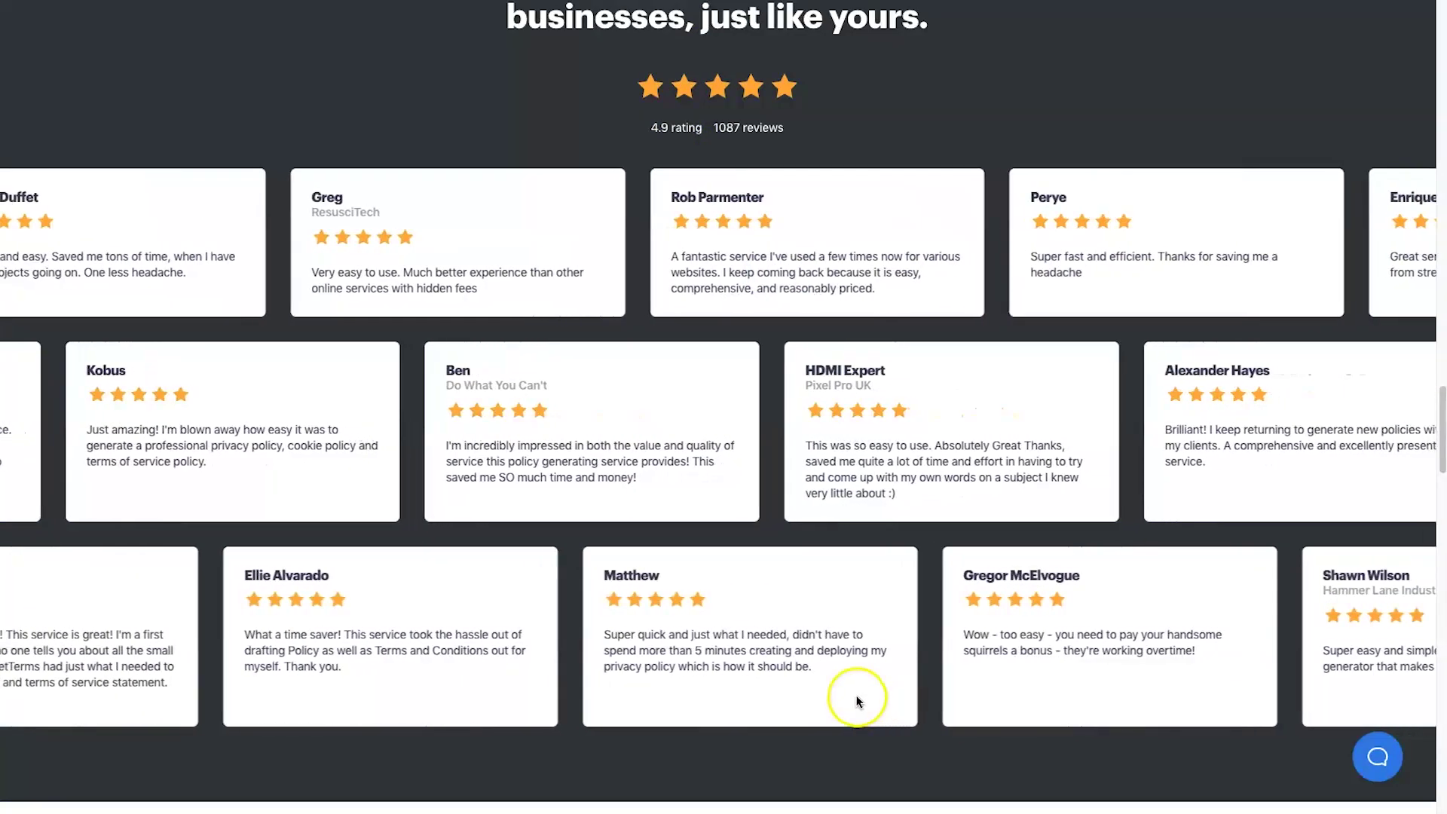
{"action": "scroll", "coordinate": [776, 604], "scroll_direction": "up", "scroll_amount": 15}
{"action": "scroll", "coordinate": [774, 599], "scroll_direction": "up", "scroll_amount": 10}
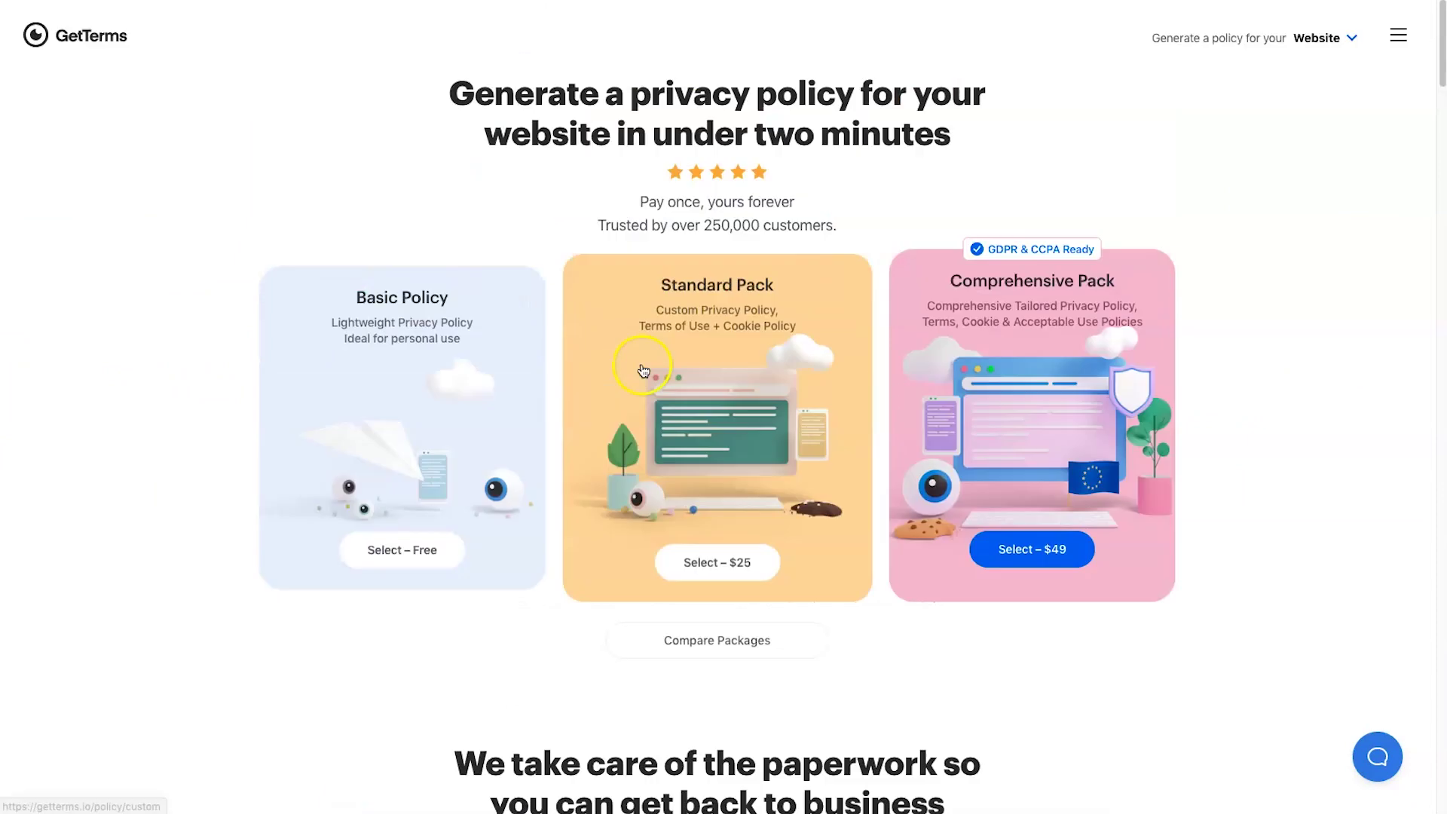
{"action": "left_click", "coordinate": [702, 224]}
{"action": "left_click_drag", "start_coordinate": [702, 225], "coordinate": [829, 226]}
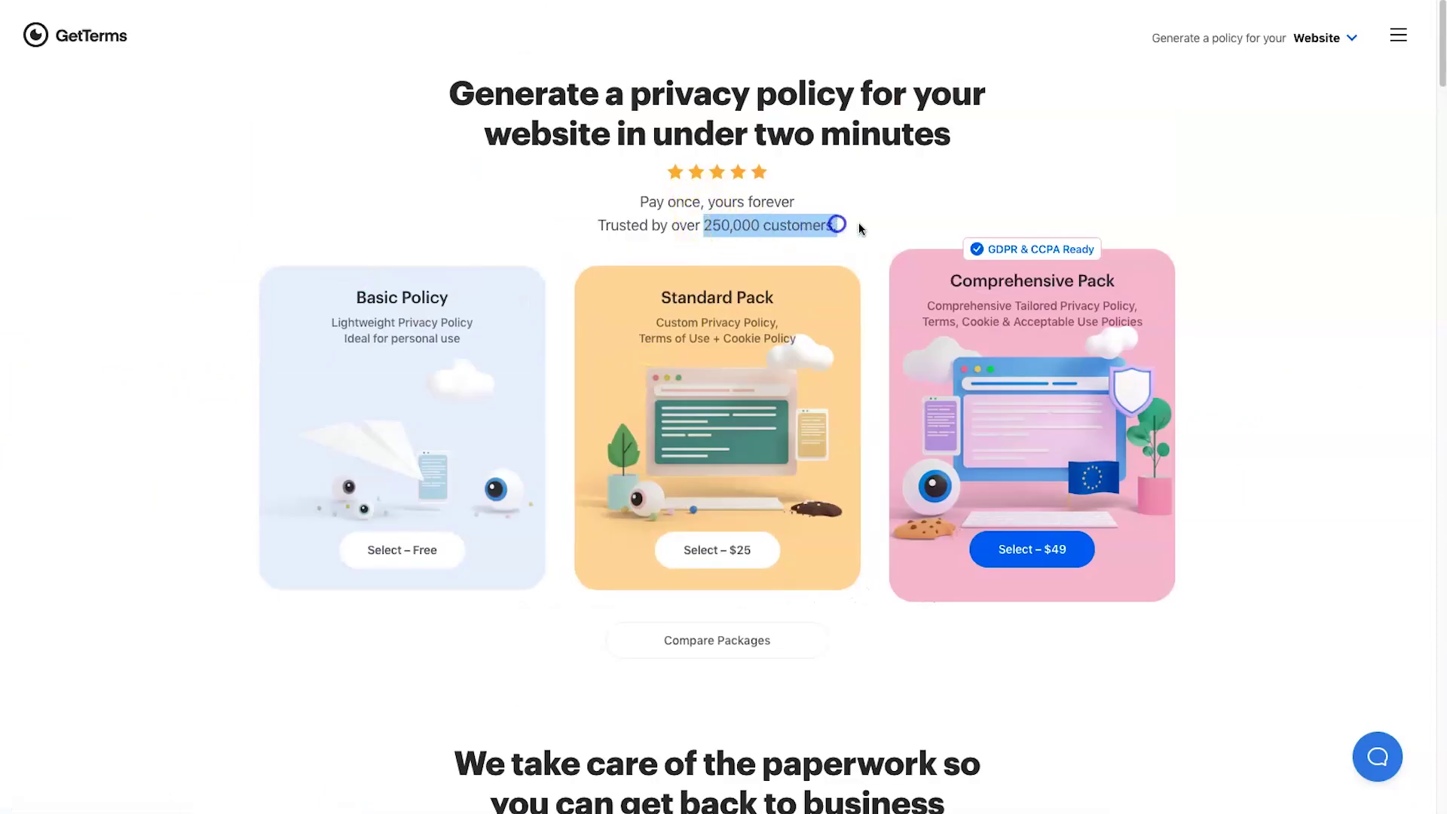
{"action": "left_click", "coordinate": [859, 225]}
- Scroll down the page, marking a lower passage, then scroll back
{"action": "scroll", "coordinate": [1153, 572], "scroll_direction": "down", "scroll_amount": 20}
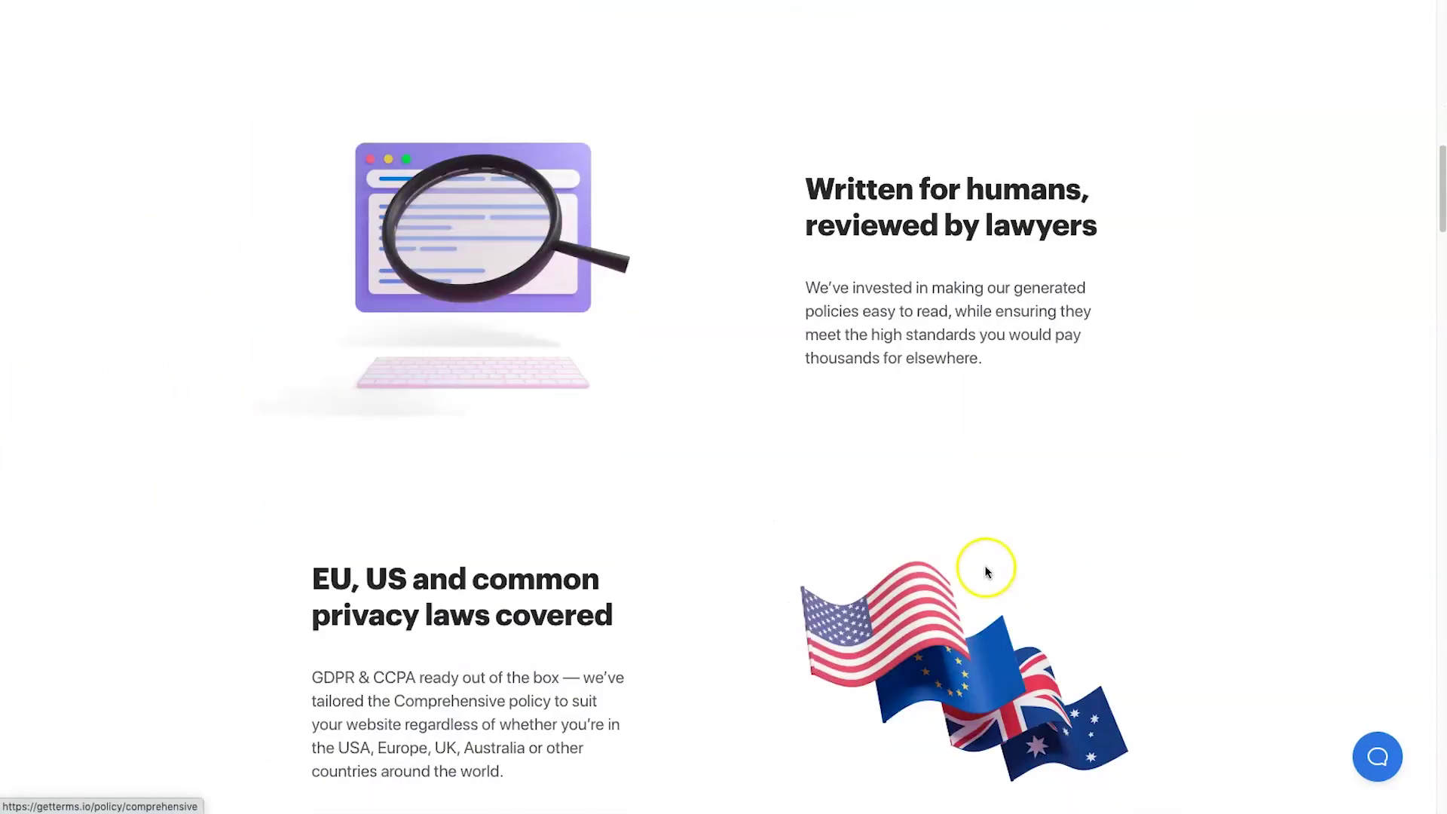
{"action": "scroll", "coordinate": [969, 550], "scroll_direction": "down", "scroll_amount": 15}
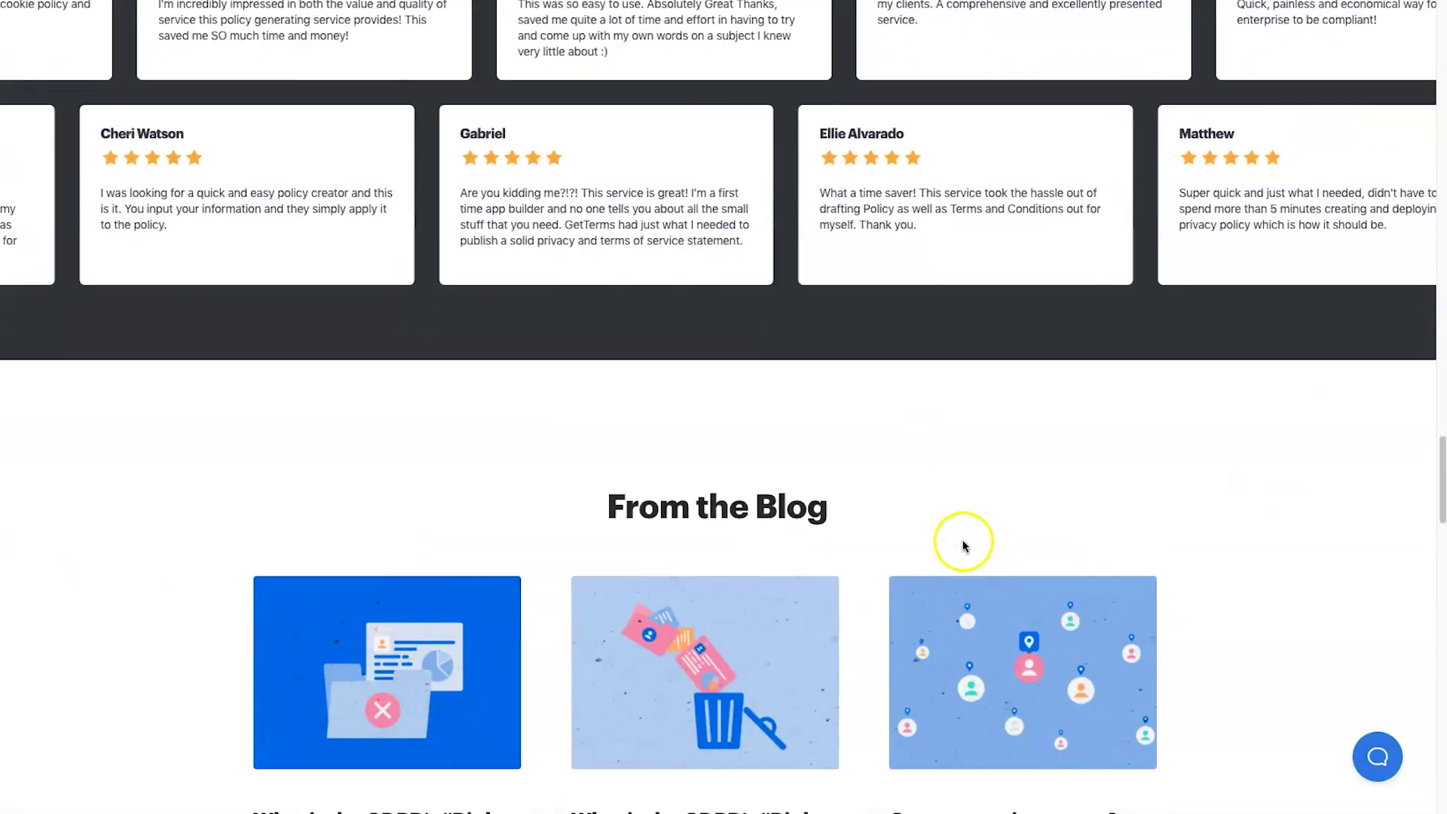
{"action": "scroll", "coordinate": [921, 542], "scroll_direction": "down", "scroll_amount": 3}
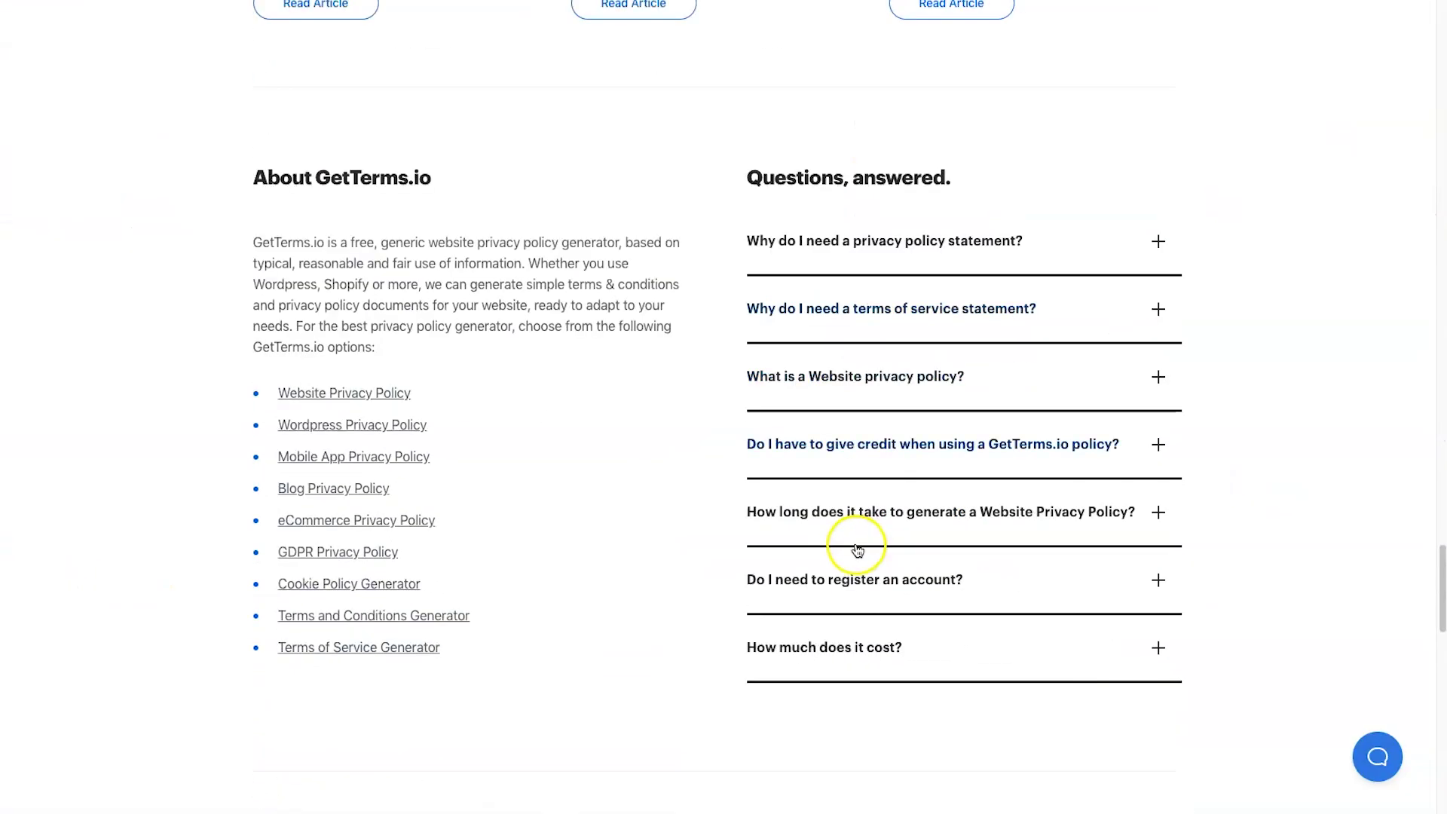
{"action": "left_click_drag", "start_coordinate": [407, 646], "coordinate": [1233, 459]}
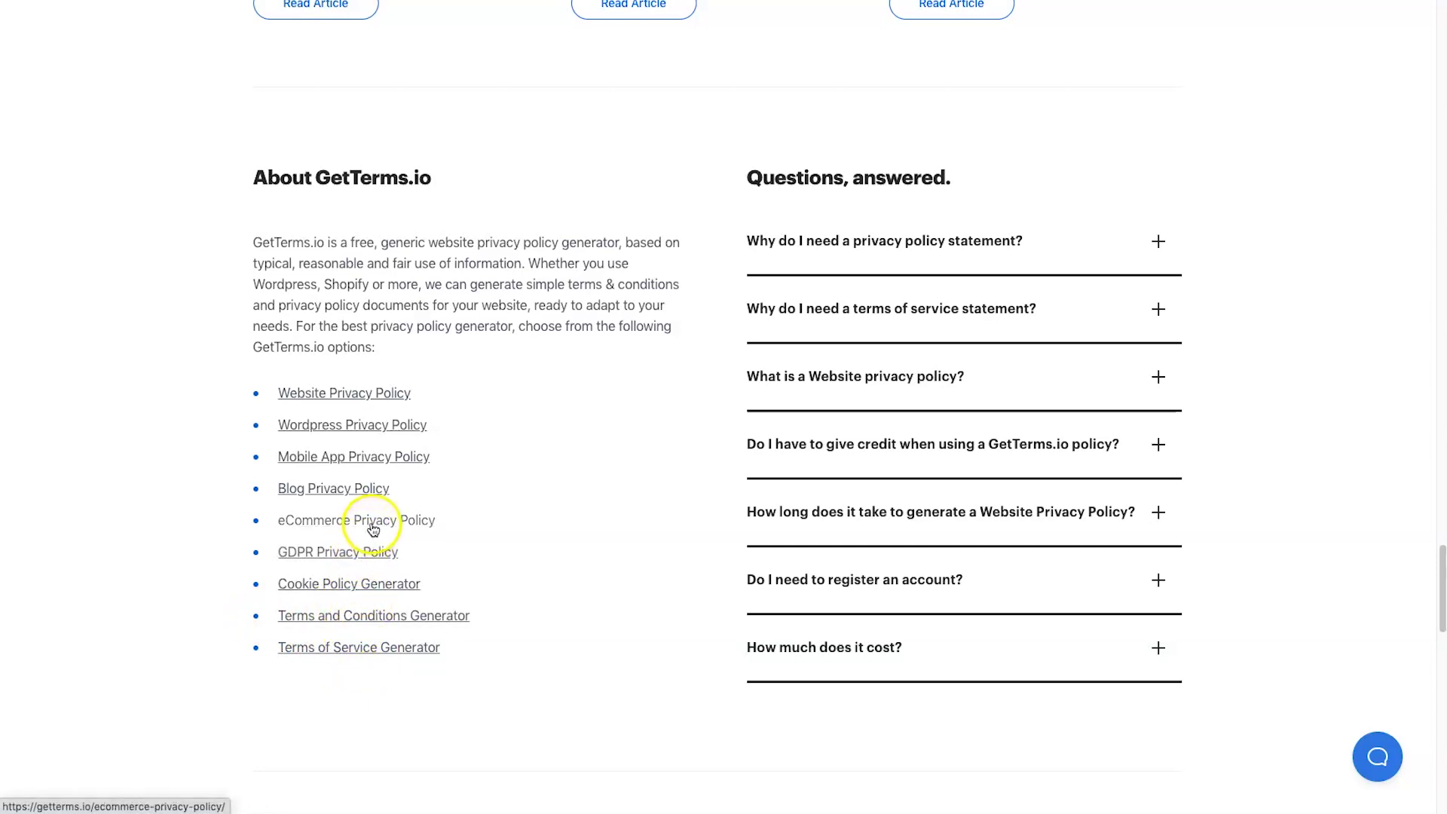
{"action": "scroll", "coordinate": [575, 403], "scroll_direction": "down", "scroll_amount": 20}
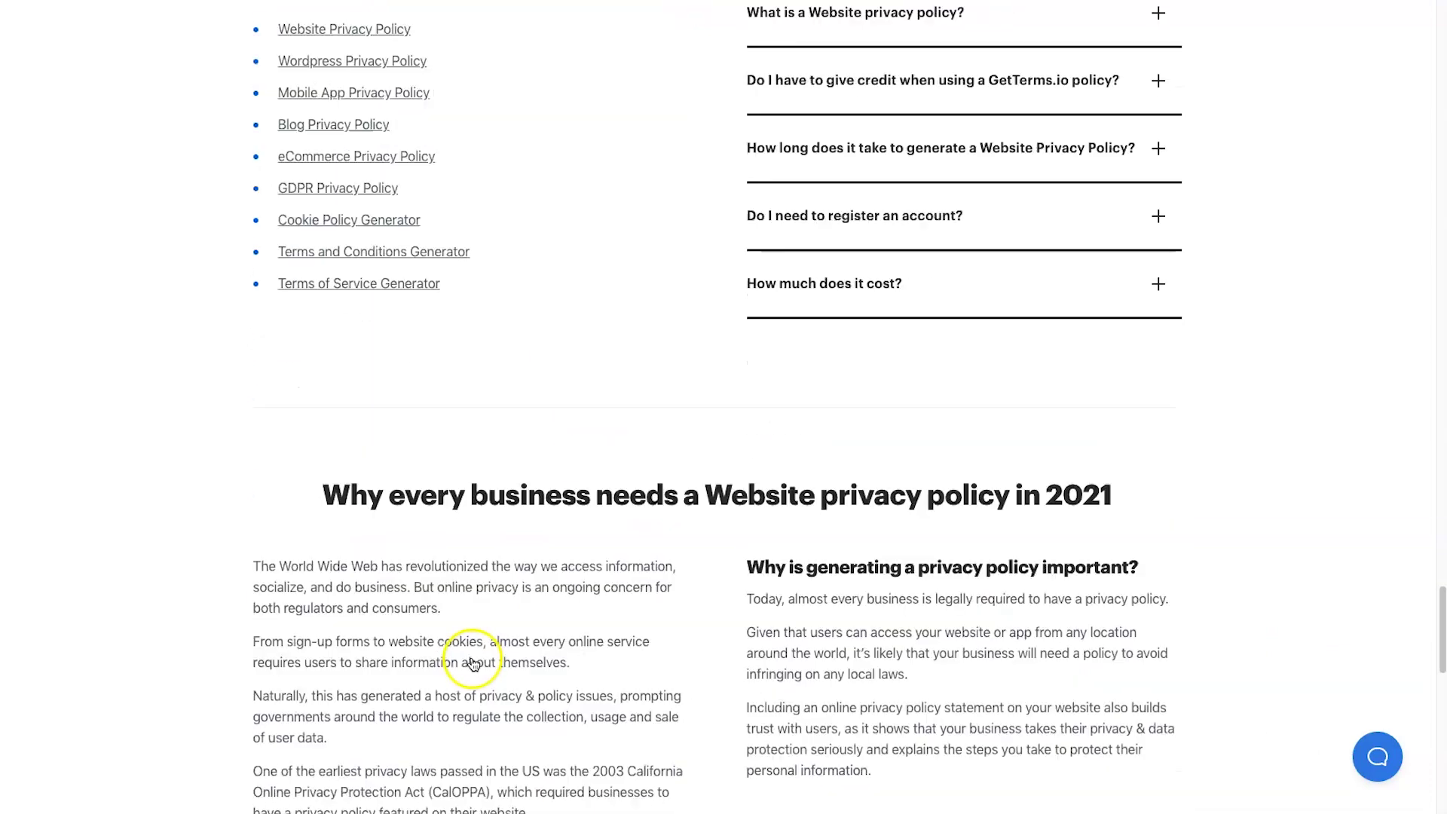
{"action": "scroll", "coordinate": [585, 654], "scroll_direction": "down", "scroll_amount": 3}
{"action": "scroll", "coordinate": [596, 647], "scroll_direction": "up", "scroll_amount": 20}
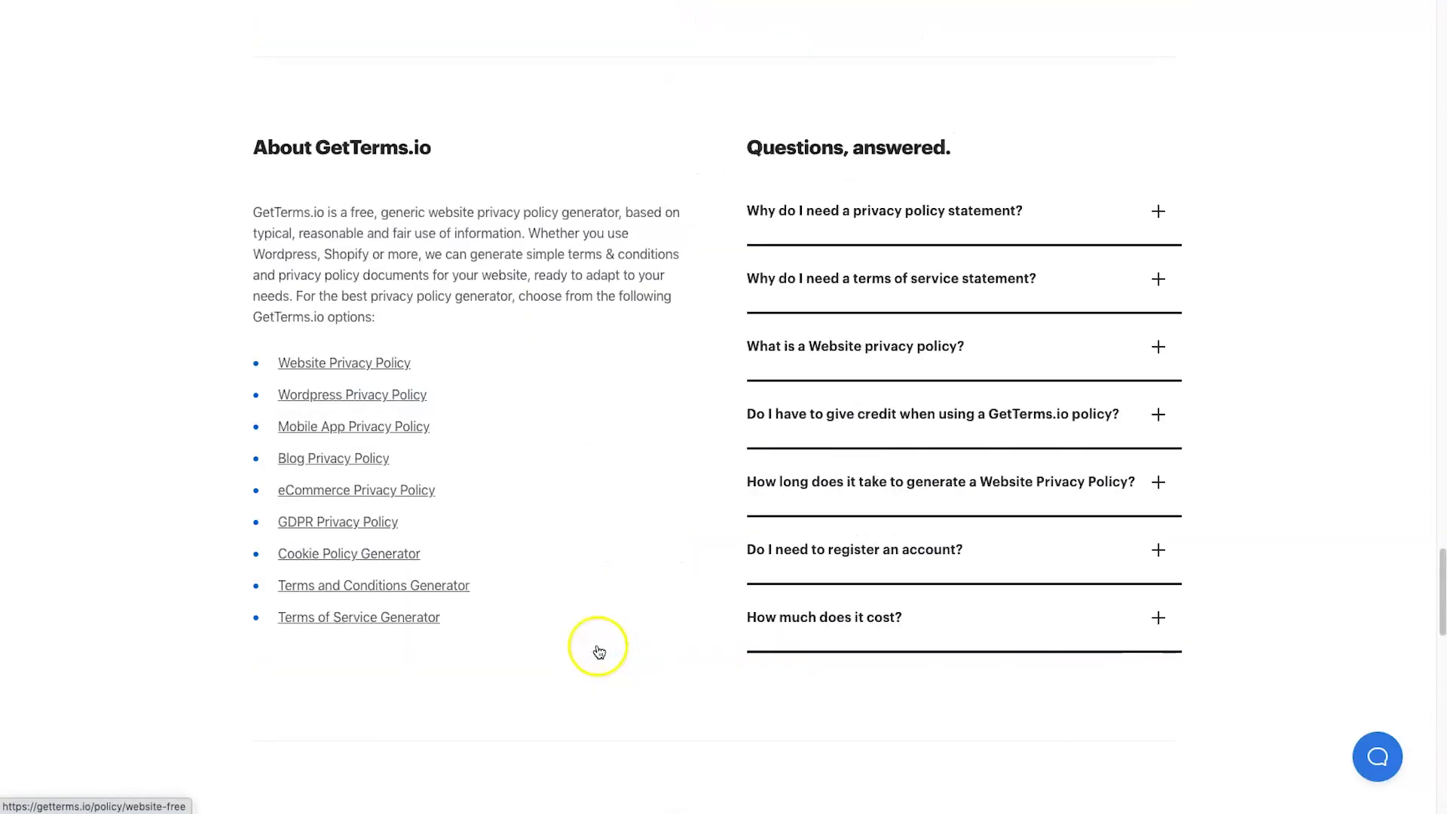
{"action": "scroll", "coordinate": [573, 618], "scroll_direction": "up", "scroll_amount": 15}
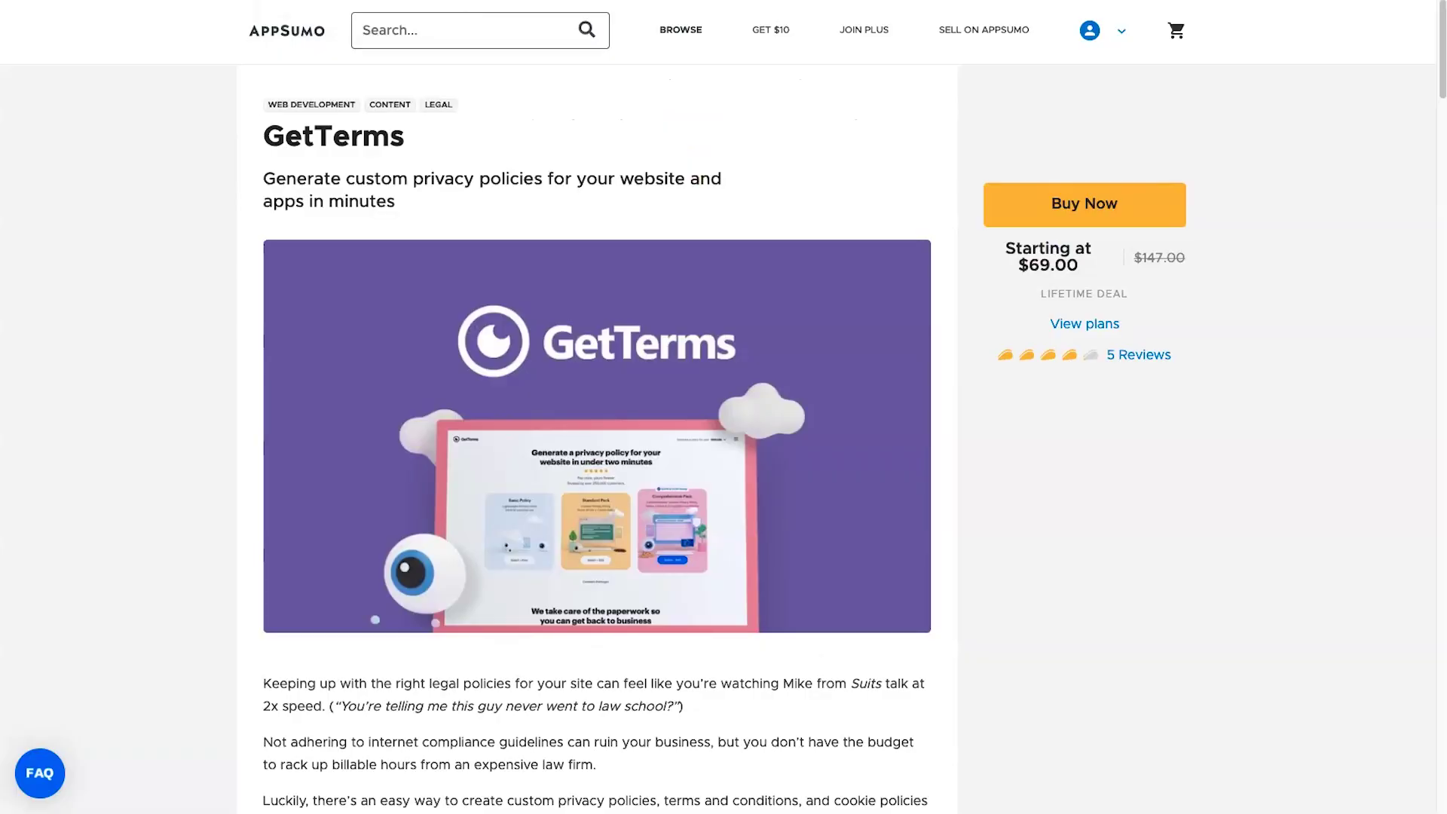
- On the AppSumo deal, highlight the Comprehensive Plan and Tier 1's 3 sites/apps limit
{"action": "scroll", "coordinate": [645, 312], "scroll_direction": "down", "scroll_amount": 20}
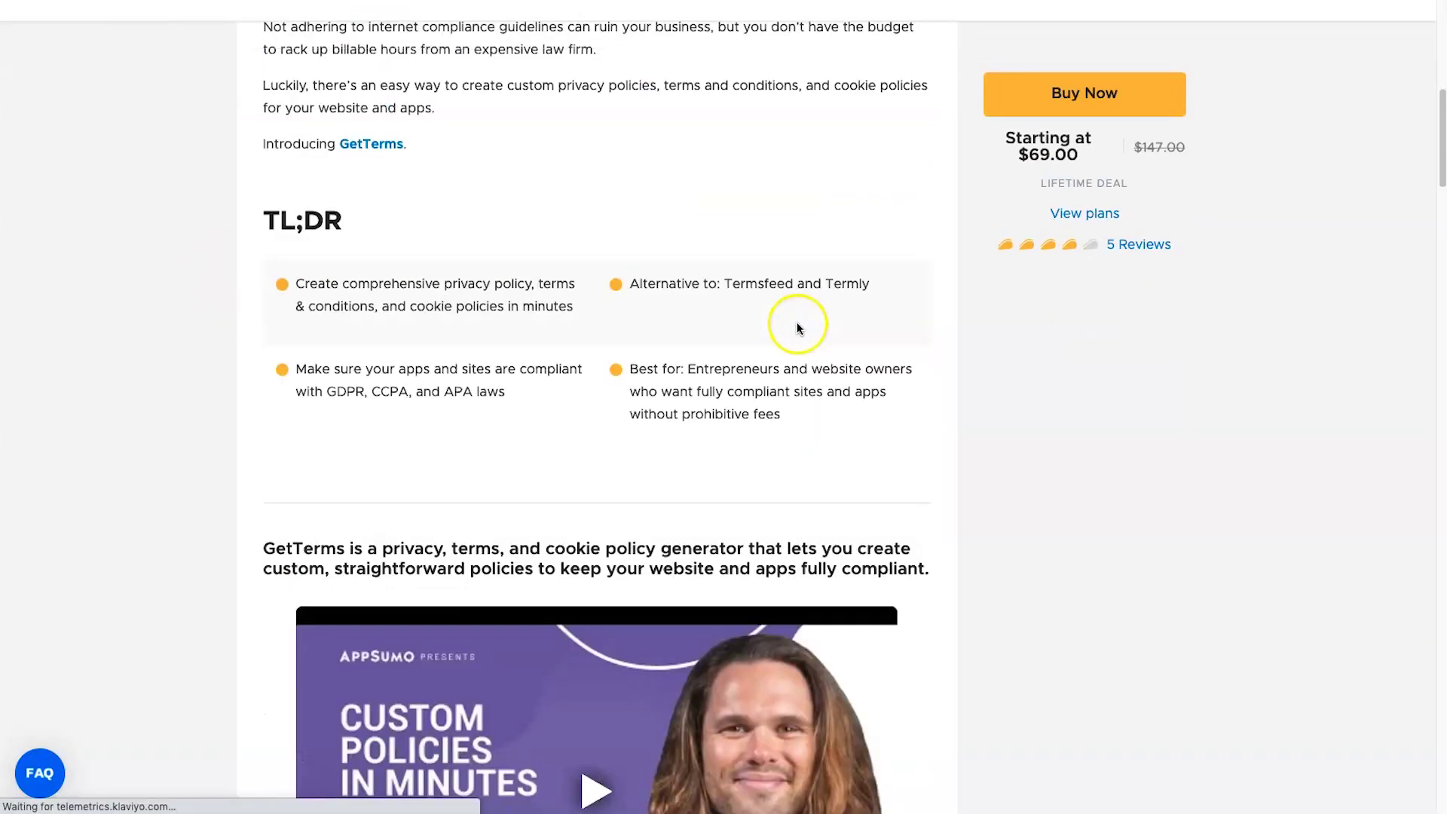
{"action": "scroll", "coordinate": [759, 337], "scroll_direction": "down", "scroll_amount": 12}
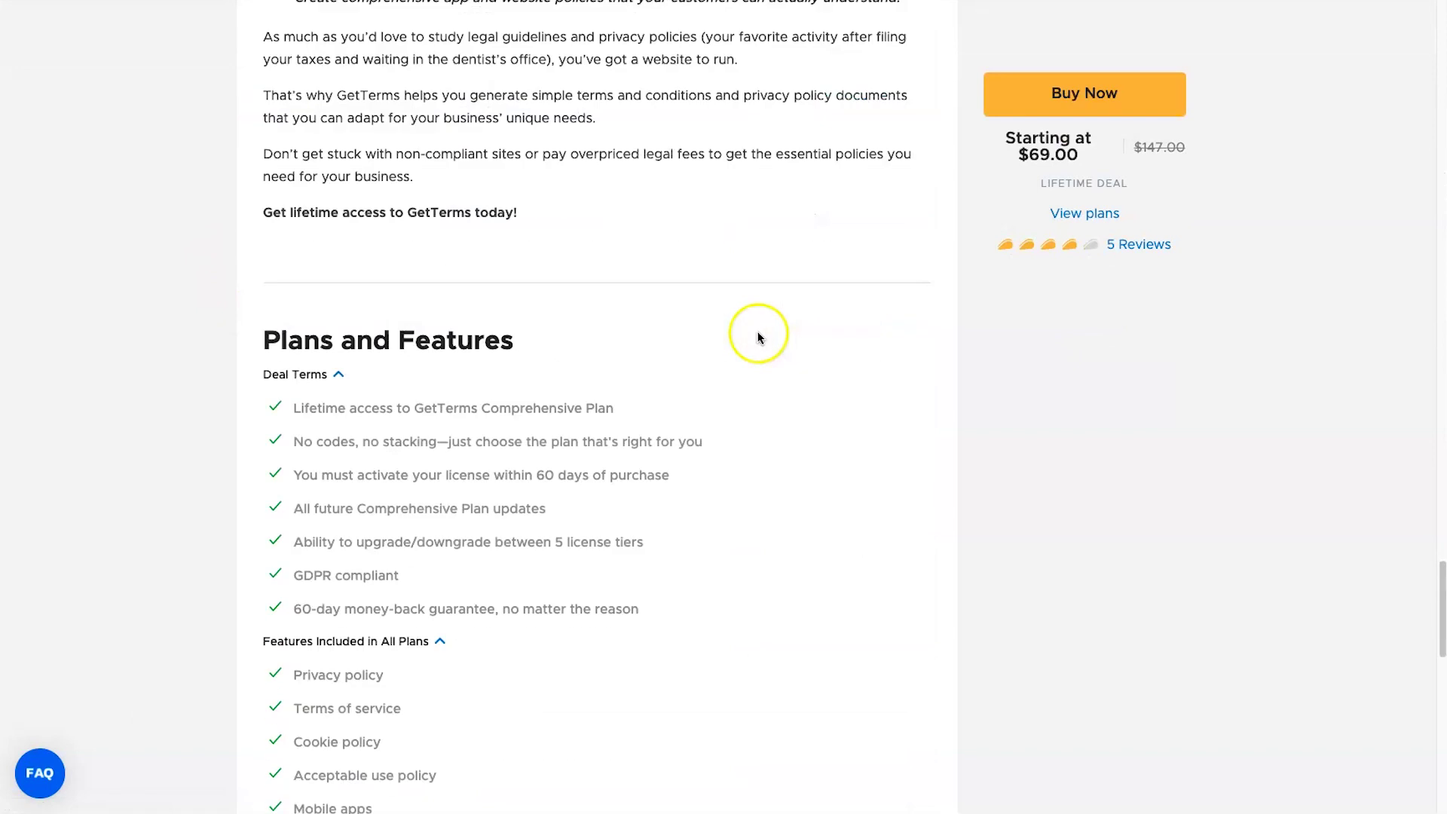
{"action": "left_click_drag", "start_coordinate": [483, 267], "coordinate": [646, 264]}
{"action": "left_click", "coordinate": [645, 263]}
{"action": "scroll", "coordinate": [684, 420], "scroll_direction": "down", "scroll_amount": 5}
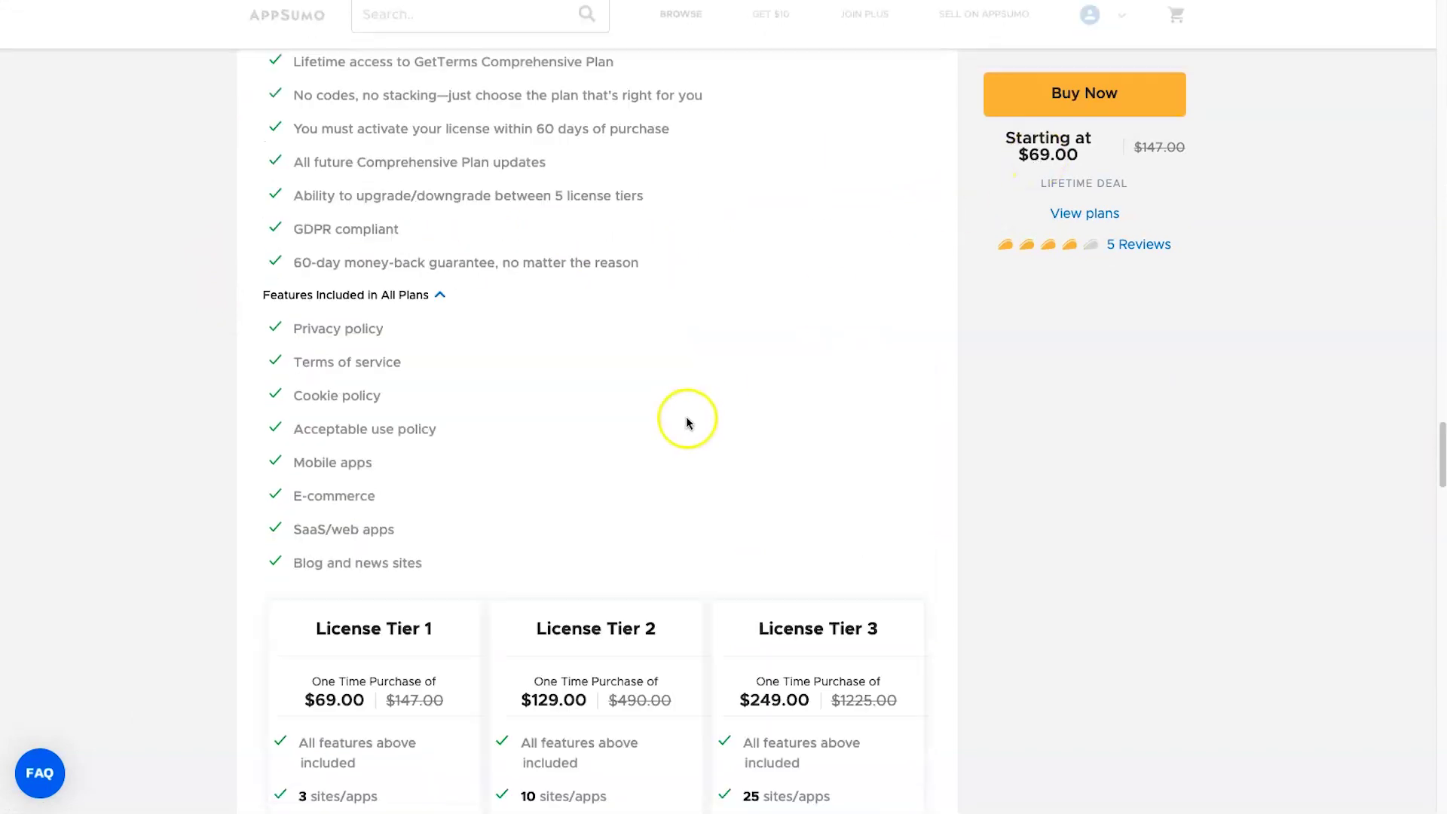
{"action": "left_click_drag", "start_coordinate": [302, 584], "coordinate": [379, 587]}
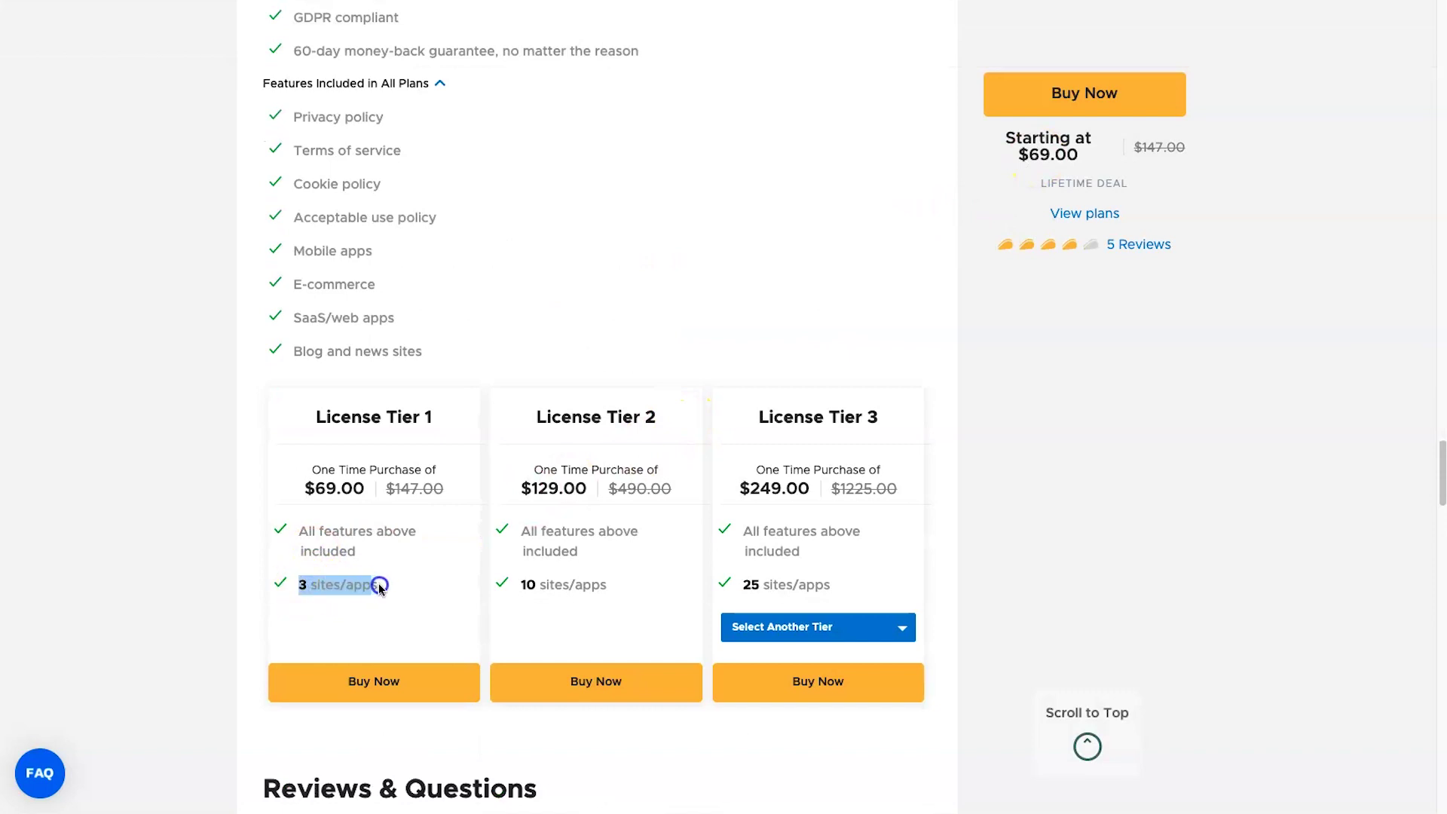
{"action": "scroll", "coordinate": [386, 584], "scroll_direction": "up", "scroll_amount": 1}
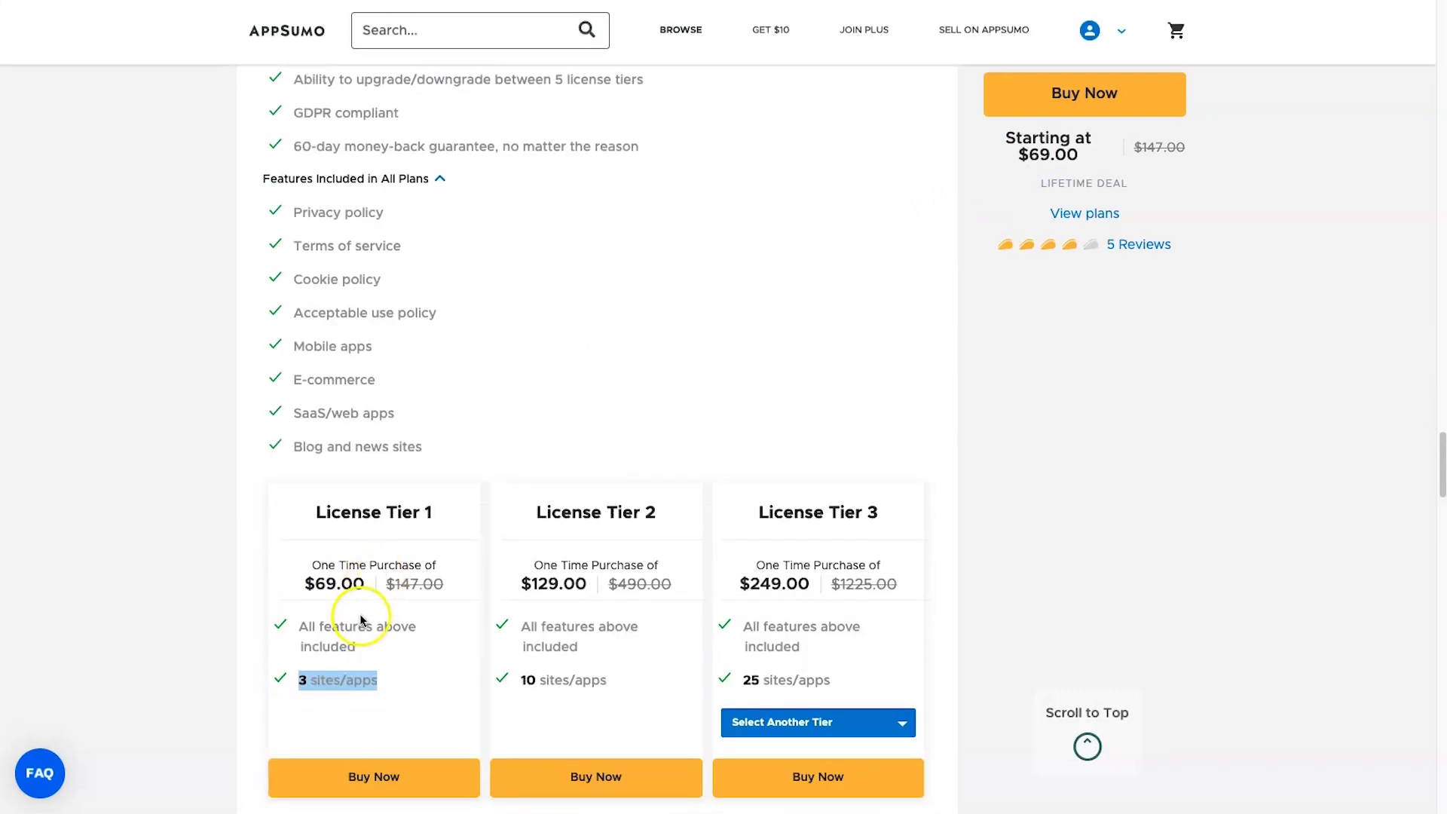
{"action": "left_click", "coordinate": [561, 412]}
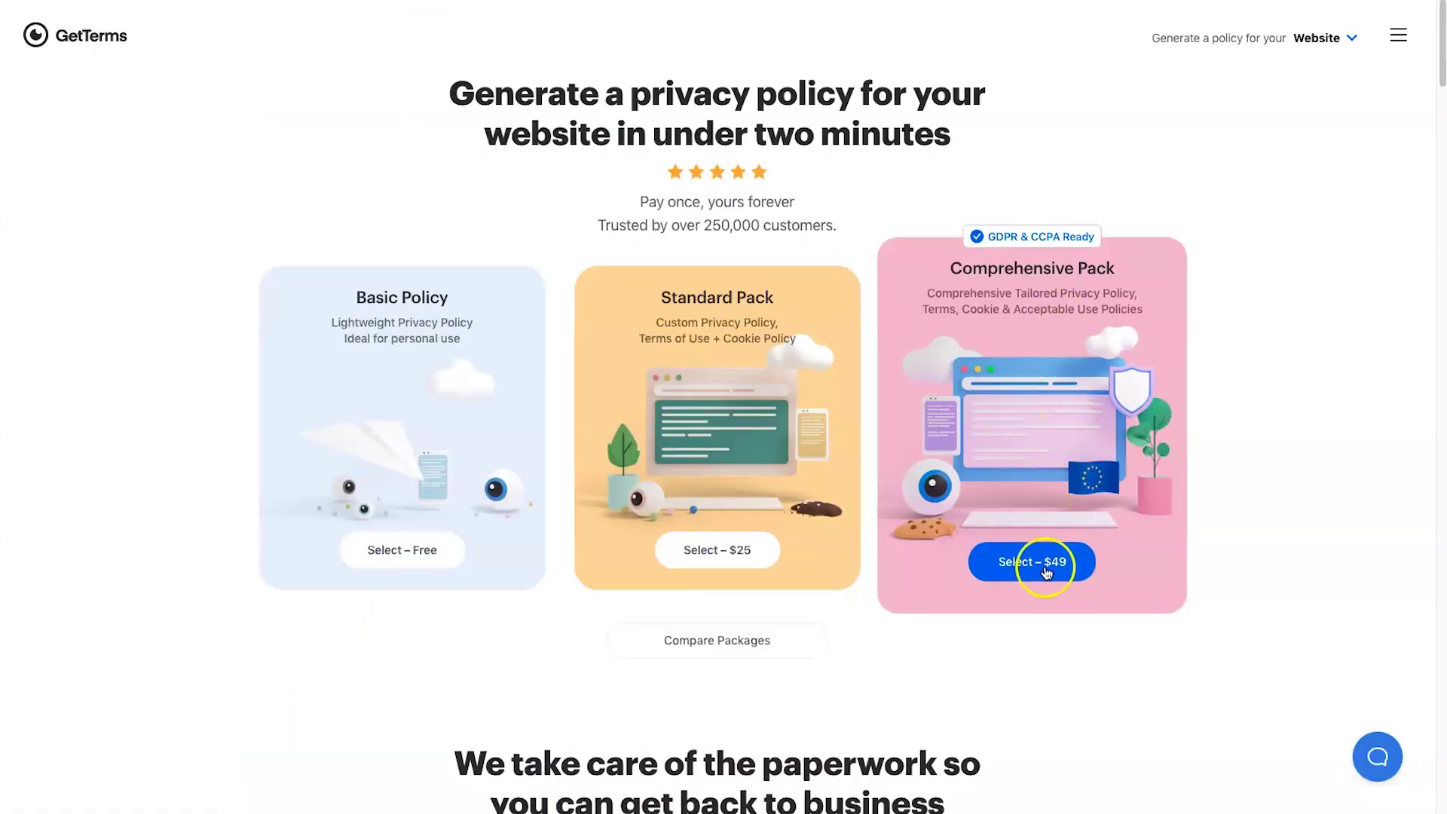
- Bring up the pricing packs and highlight Tier 1's 3 sites/apps limit
{"action": "left_click", "coordinate": [1065, 560]}
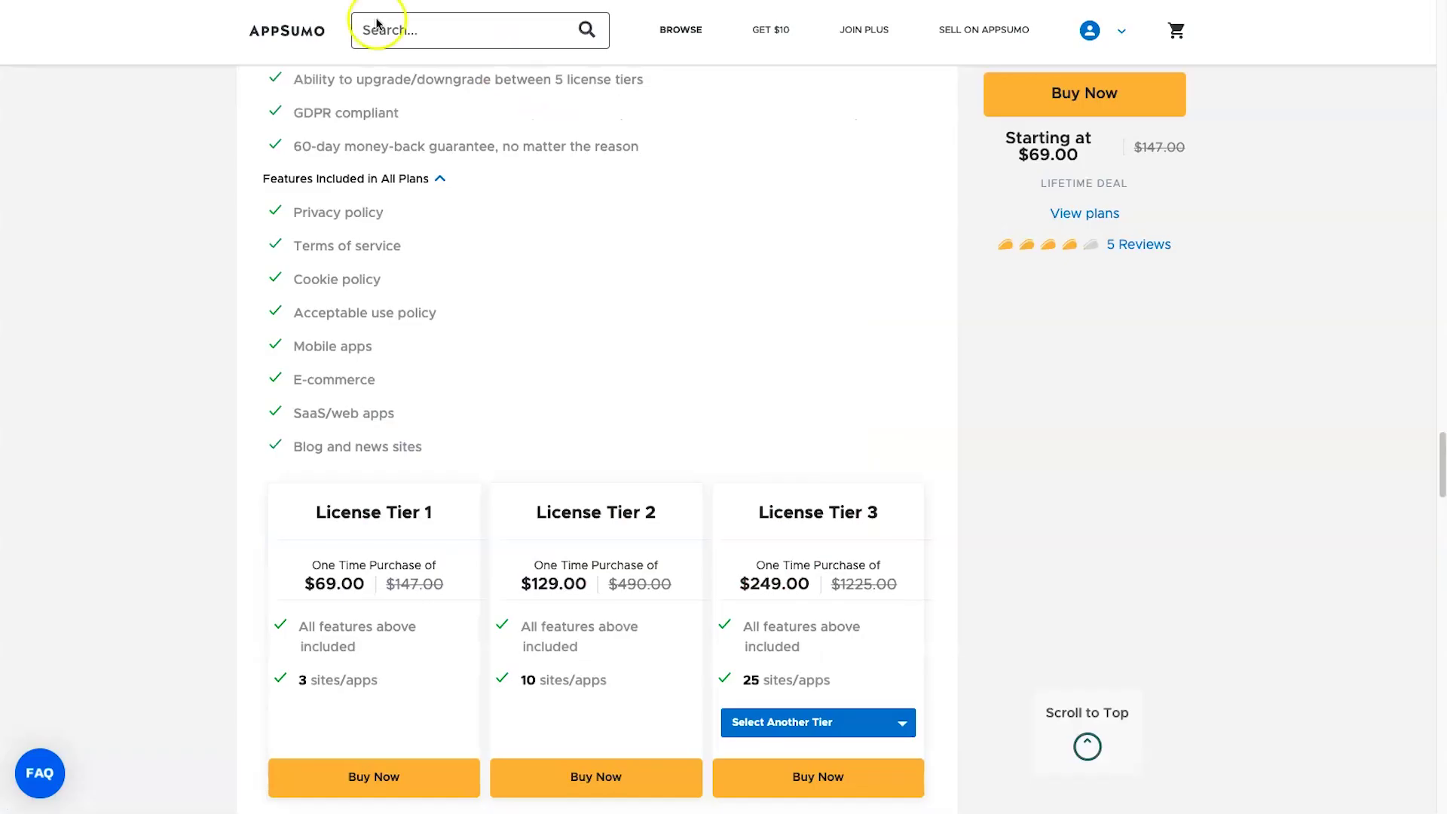
{"action": "left_click_drag", "start_coordinate": [294, 679], "coordinate": [404, 688]}
{"action": "left_click", "coordinate": [403, 691]}
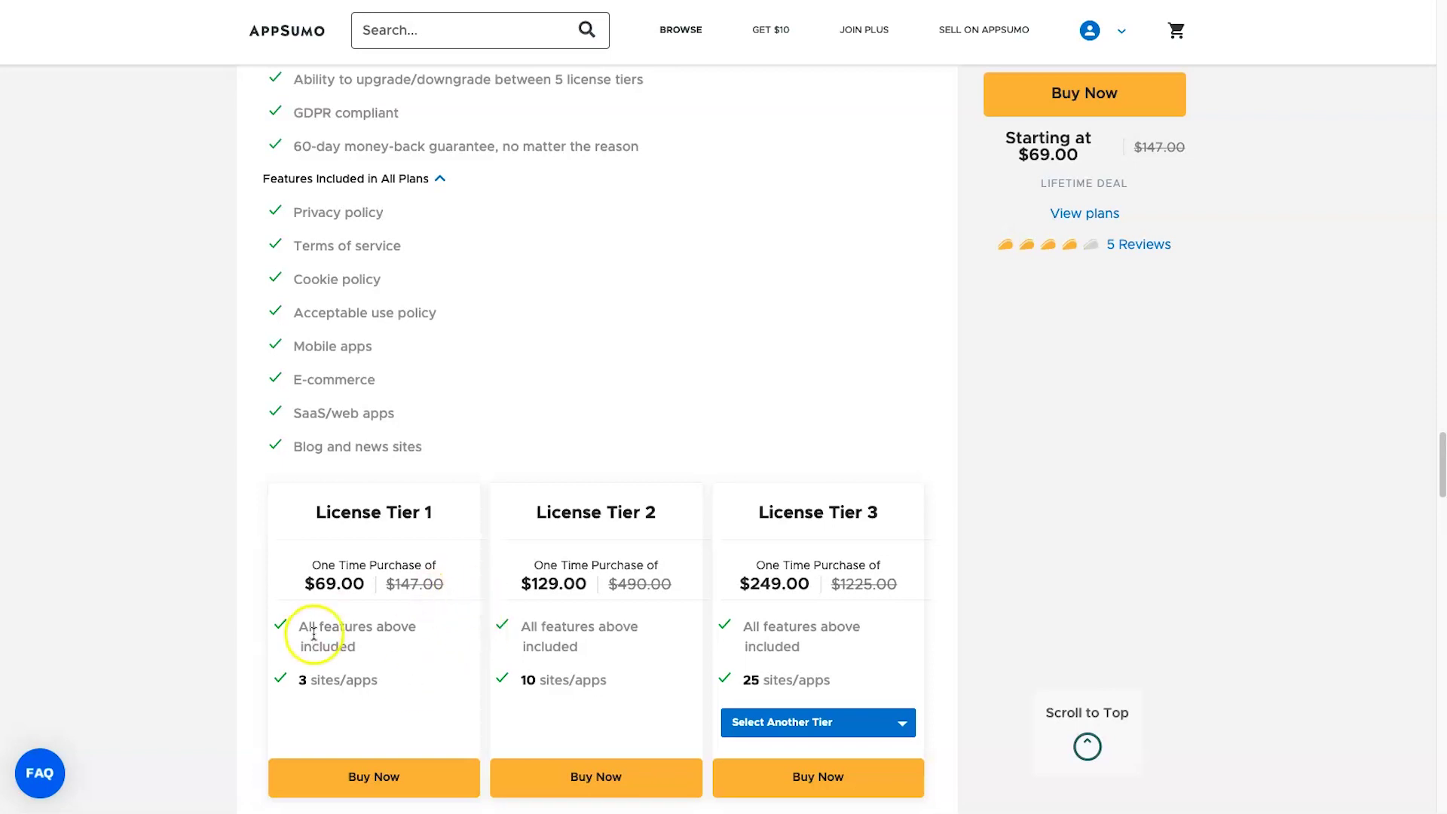
{"action": "scroll", "coordinate": [339, 610], "scroll_direction": "down", "scroll_amount": 1}
- Show License Tier 5 in the third card and highlight its price and Unlimited sites/apps
{"action": "left_click", "coordinate": [851, 656]}
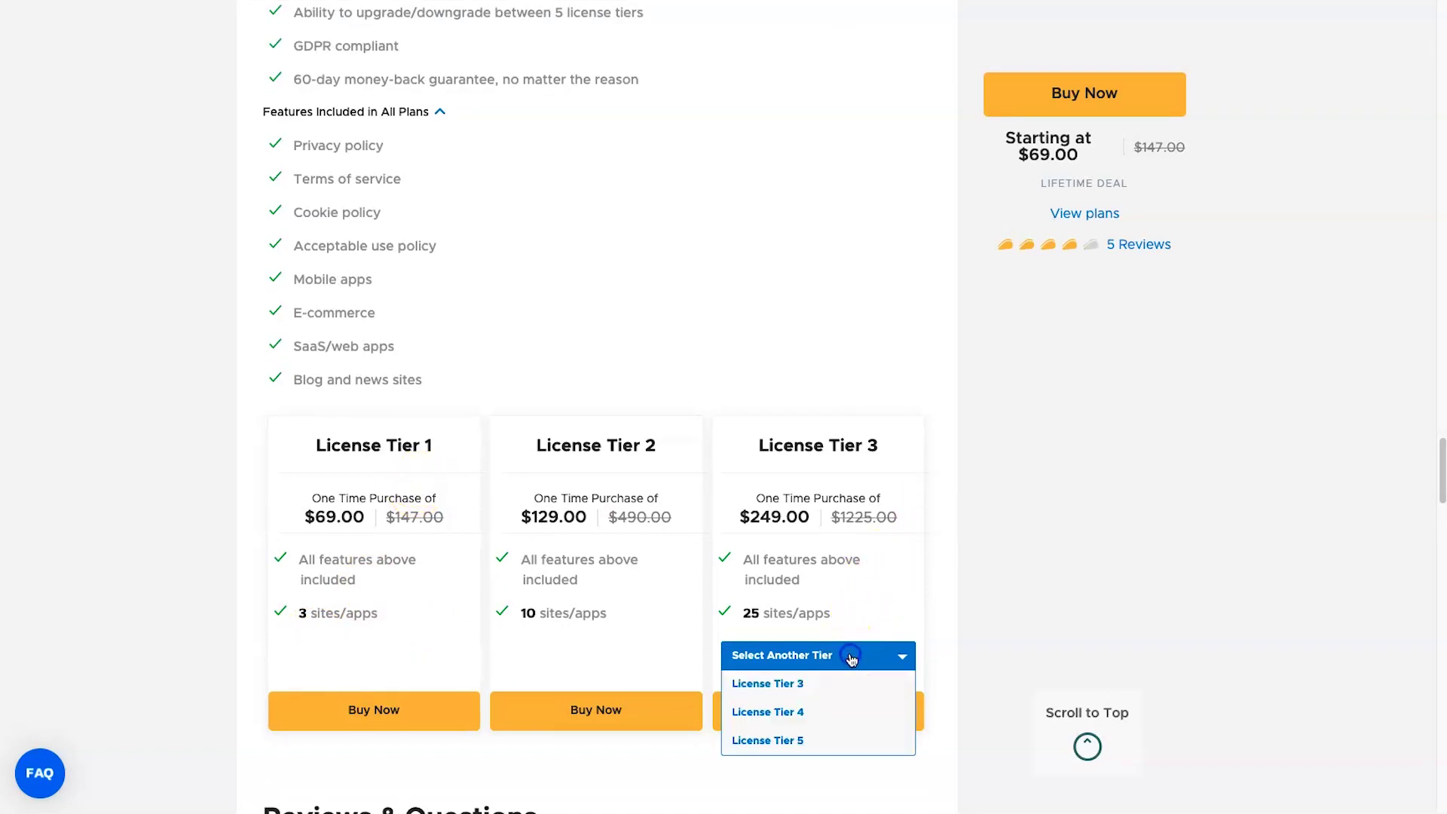
{"action": "left_click", "coordinate": [855, 739]}
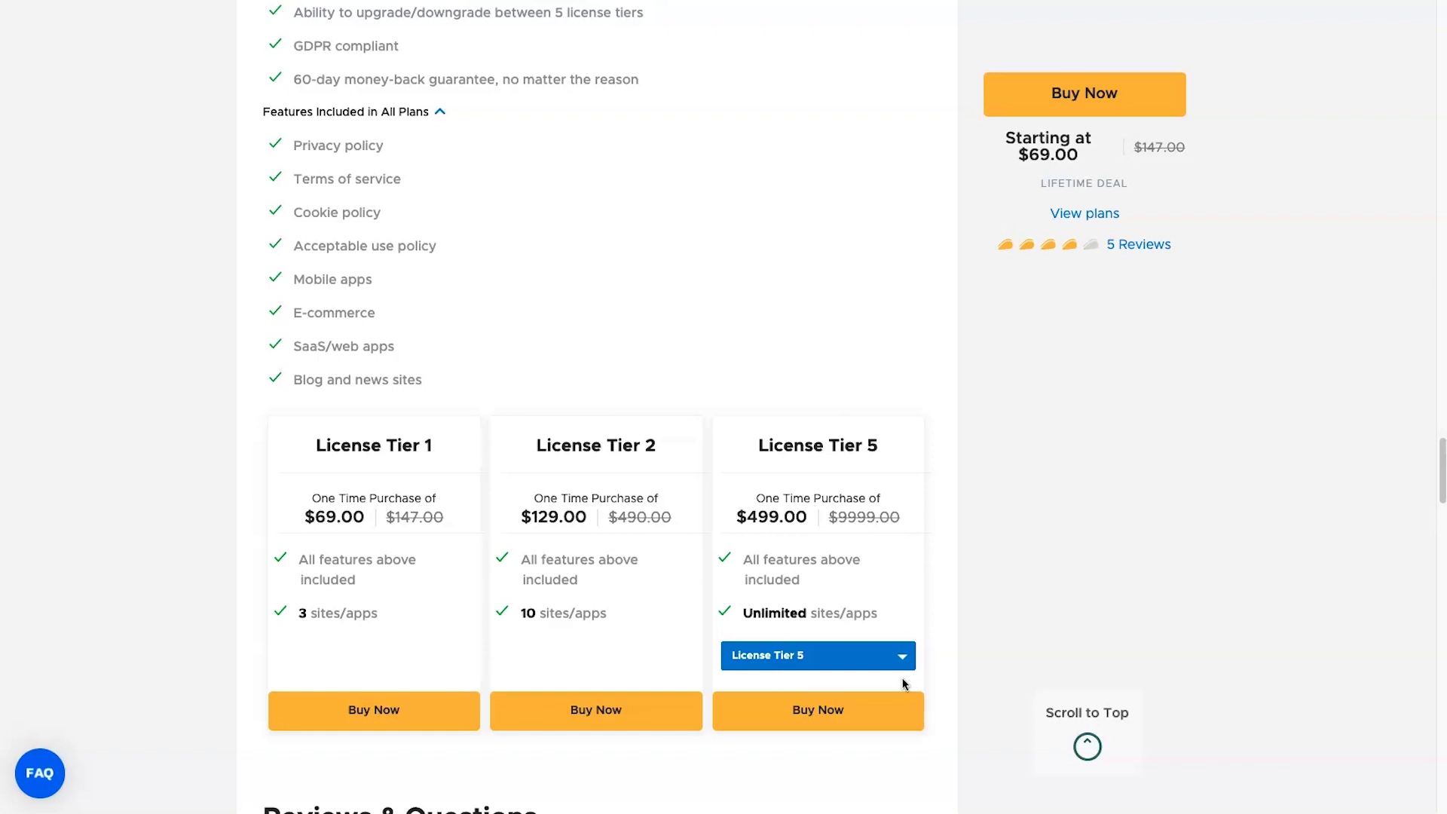
{"action": "left_click_drag", "start_coordinate": [770, 550], "coordinate": [757, 497]}
{"action": "left_click", "coordinate": [773, 516]}
{"action": "left_click_drag", "start_coordinate": [741, 614], "coordinate": [891, 620]}
{"action": "left_click", "coordinate": [892, 623]}
- Compare License Tiers 4 and 3 in the third card, then return to Tier 5
{"action": "left_click", "coordinate": [818, 655]}
{"action": "left_click", "coordinate": [801, 722]}
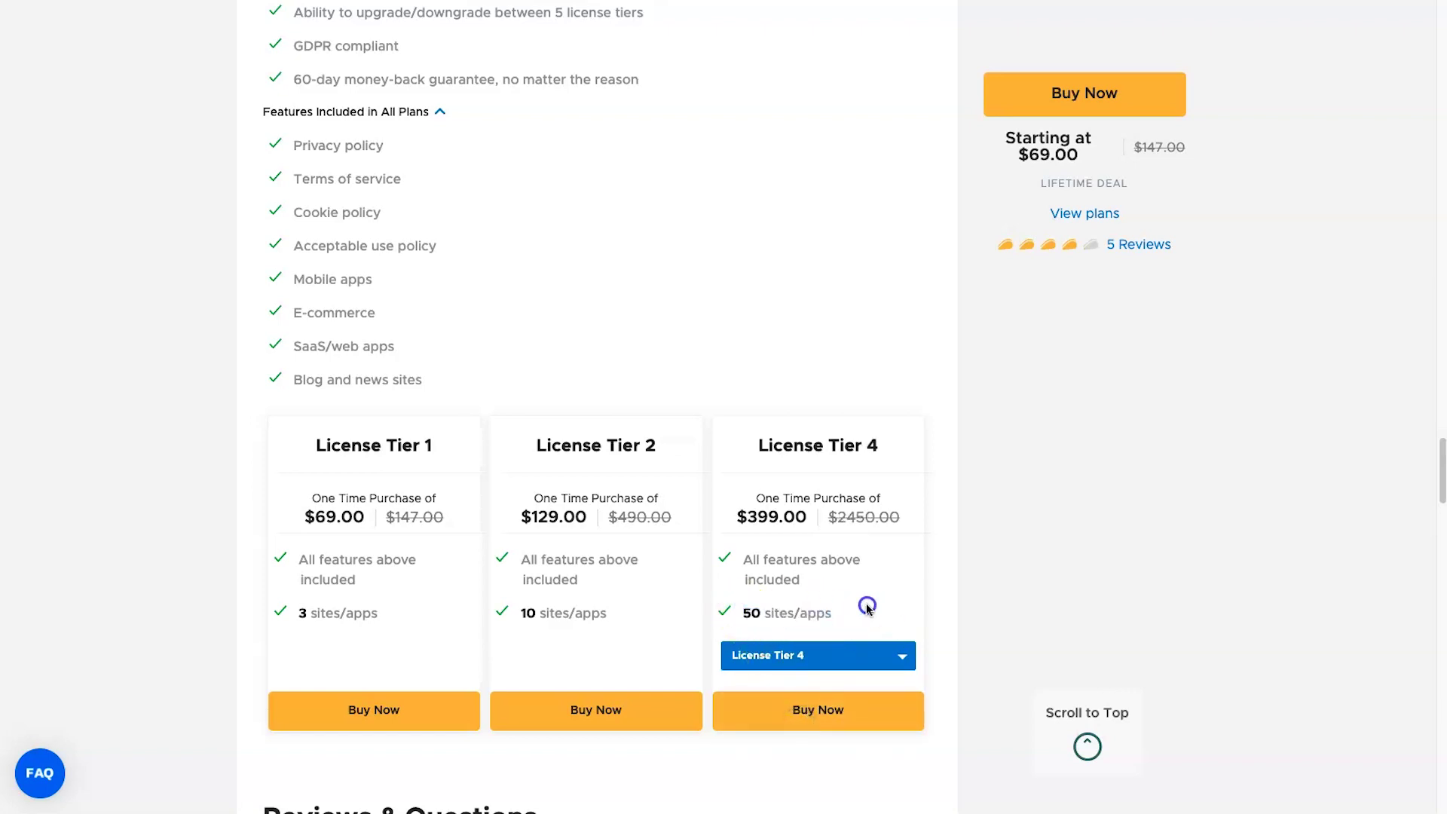
{"action": "left_click", "coordinate": [831, 647]}
{"action": "left_click", "coordinate": [809, 682]}
{"action": "left_click", "coordinate": [833, 653]}
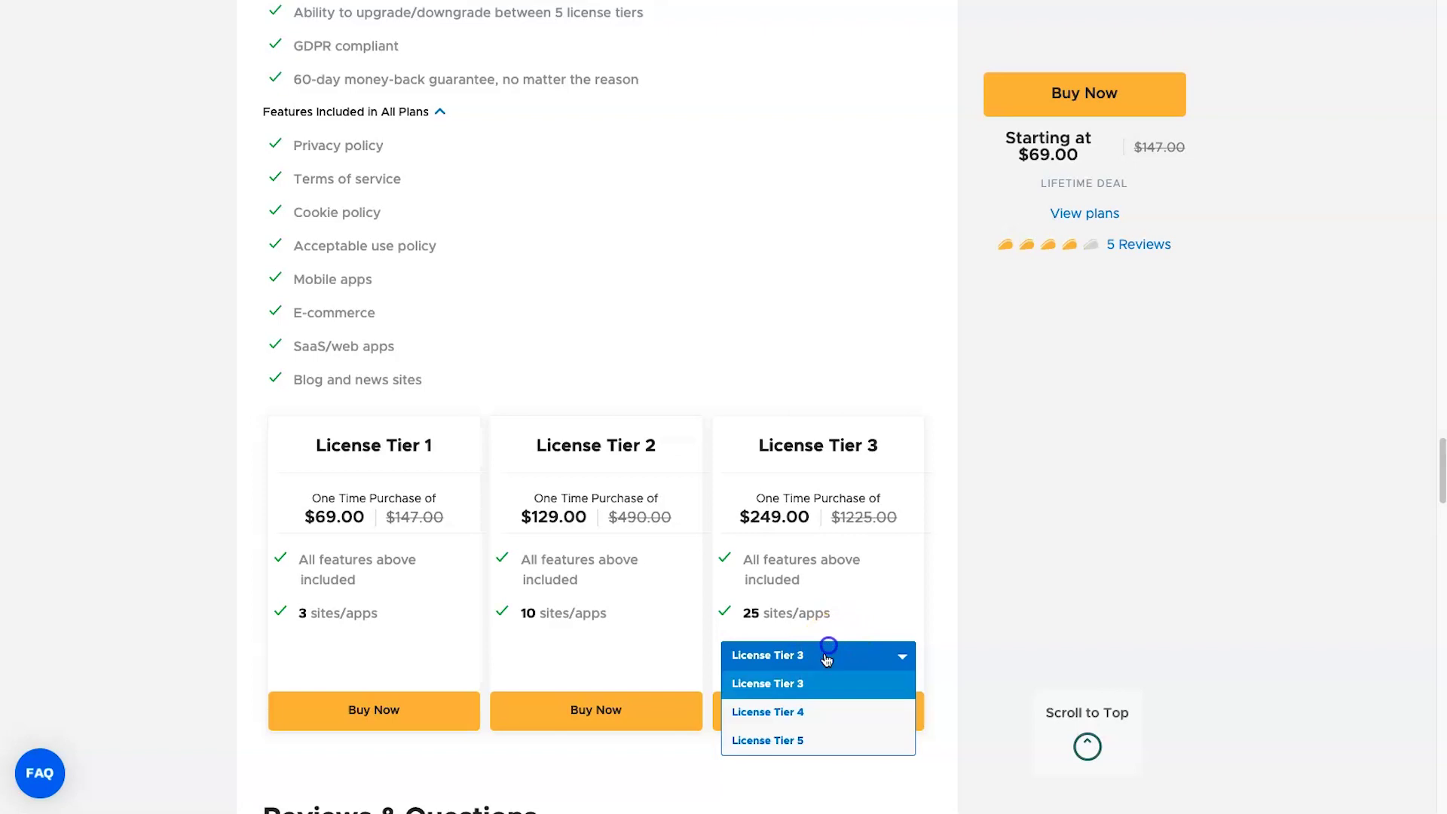
{"action": "left_click", "coordinate": [814, 740]}
- Highlight Tier 5's features and unlimited site limit, then go back to the GetTerms page
{"action": "left_click_drag", "start_coordinate": [754, 633], "coordinate": [926, 616]}
{"action": "left_click", "coordinate": [923, 615]}
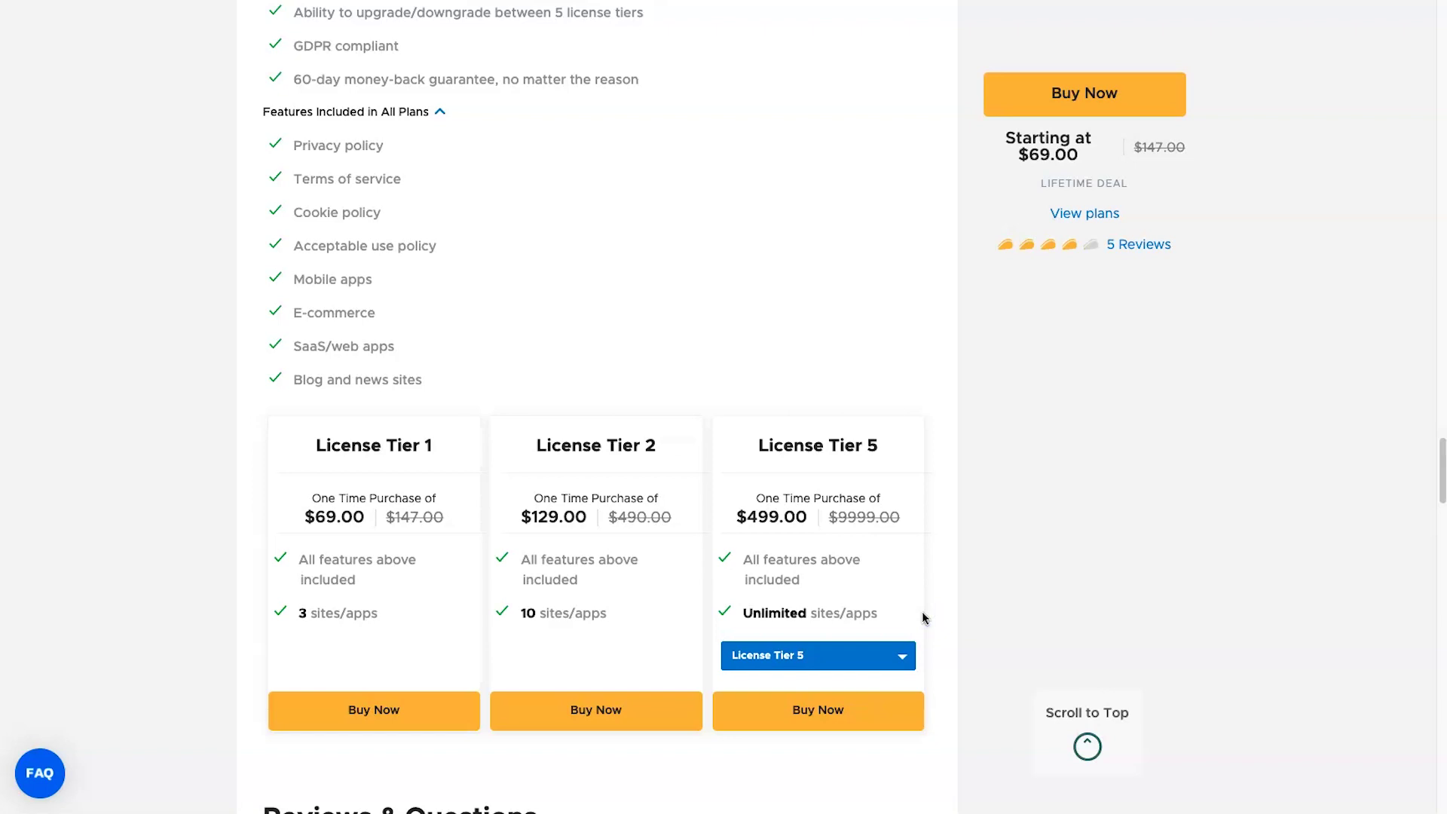
{"action": "left_click_drag", "start_coordinate": [924, 586], "coordinate": [731, 614]}
{"action": "left_click", "coordinate": [863, 607]}
{"action": "left_click", "coordinate": [737, 615]}
{"action": "scroll", "coordinate": [789, 576], "scroll_direction": "down", "scroll_amount": 1}
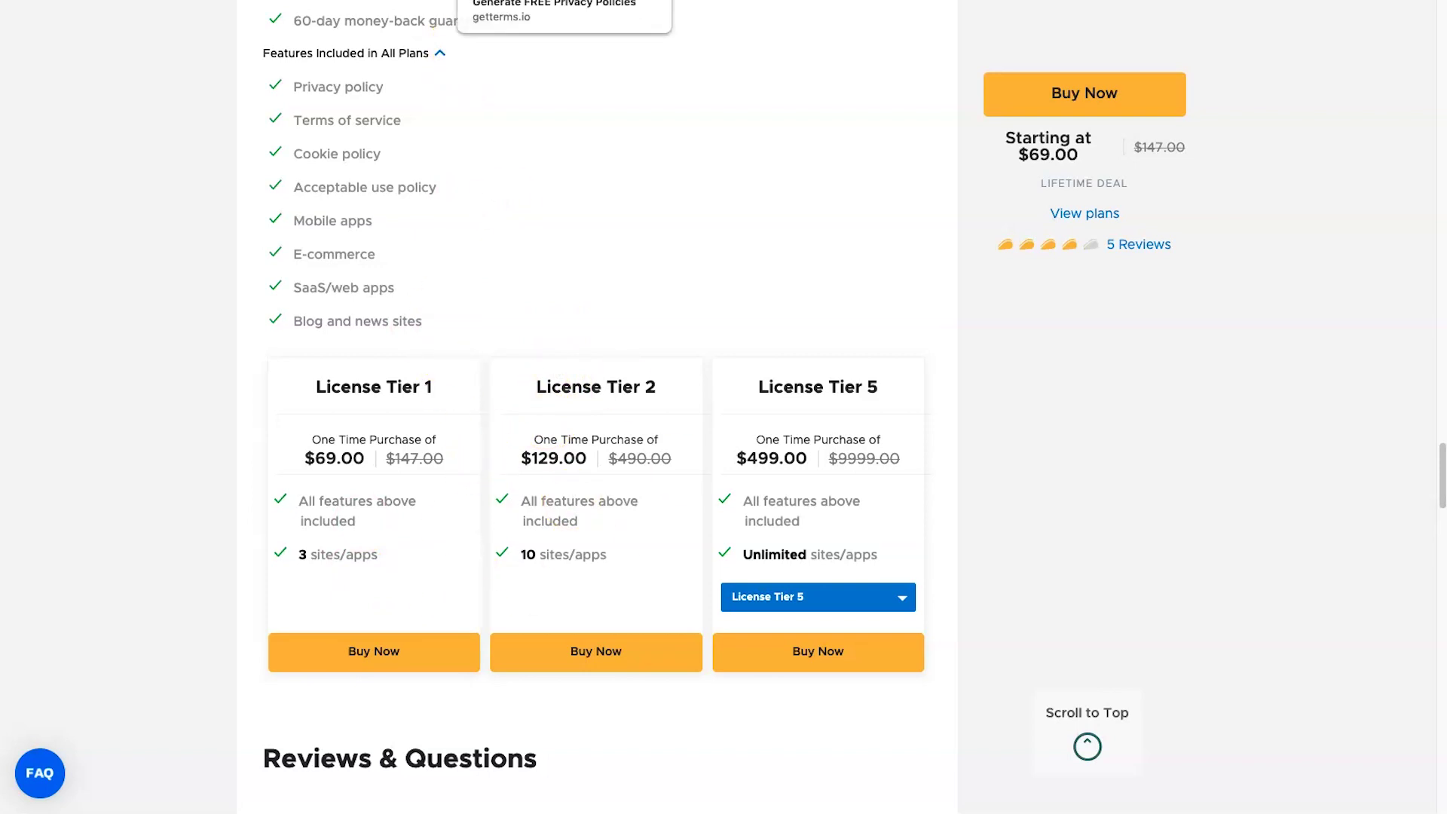
{"action": "left_click", "coordinate": [520, 1]}
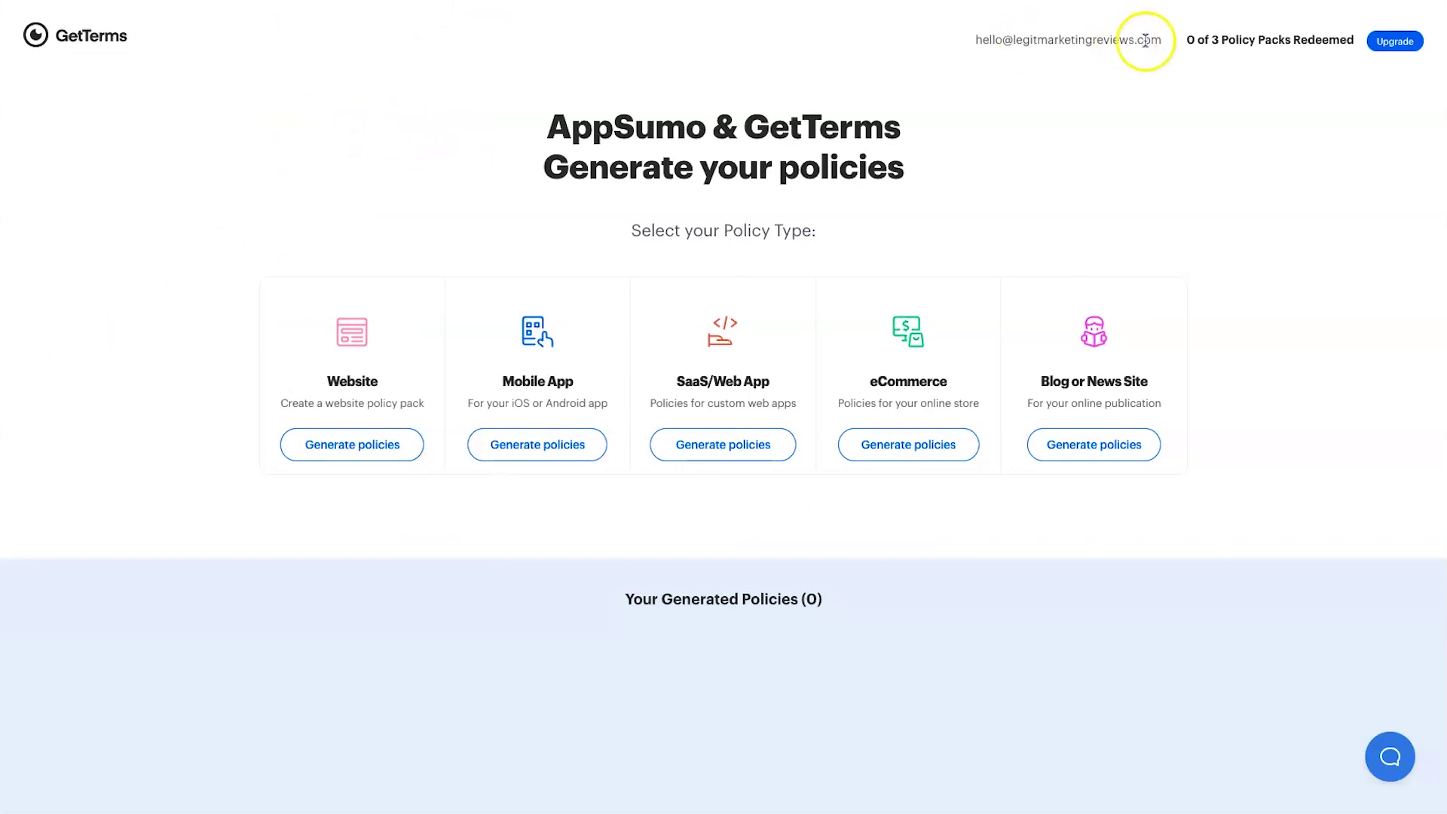
{"action": "left_click_drag", "start_coordinate": [1178, 39], "coordinate": [1238, 46]}
{"action": "left_click", "coordinate": [1135, 75]}
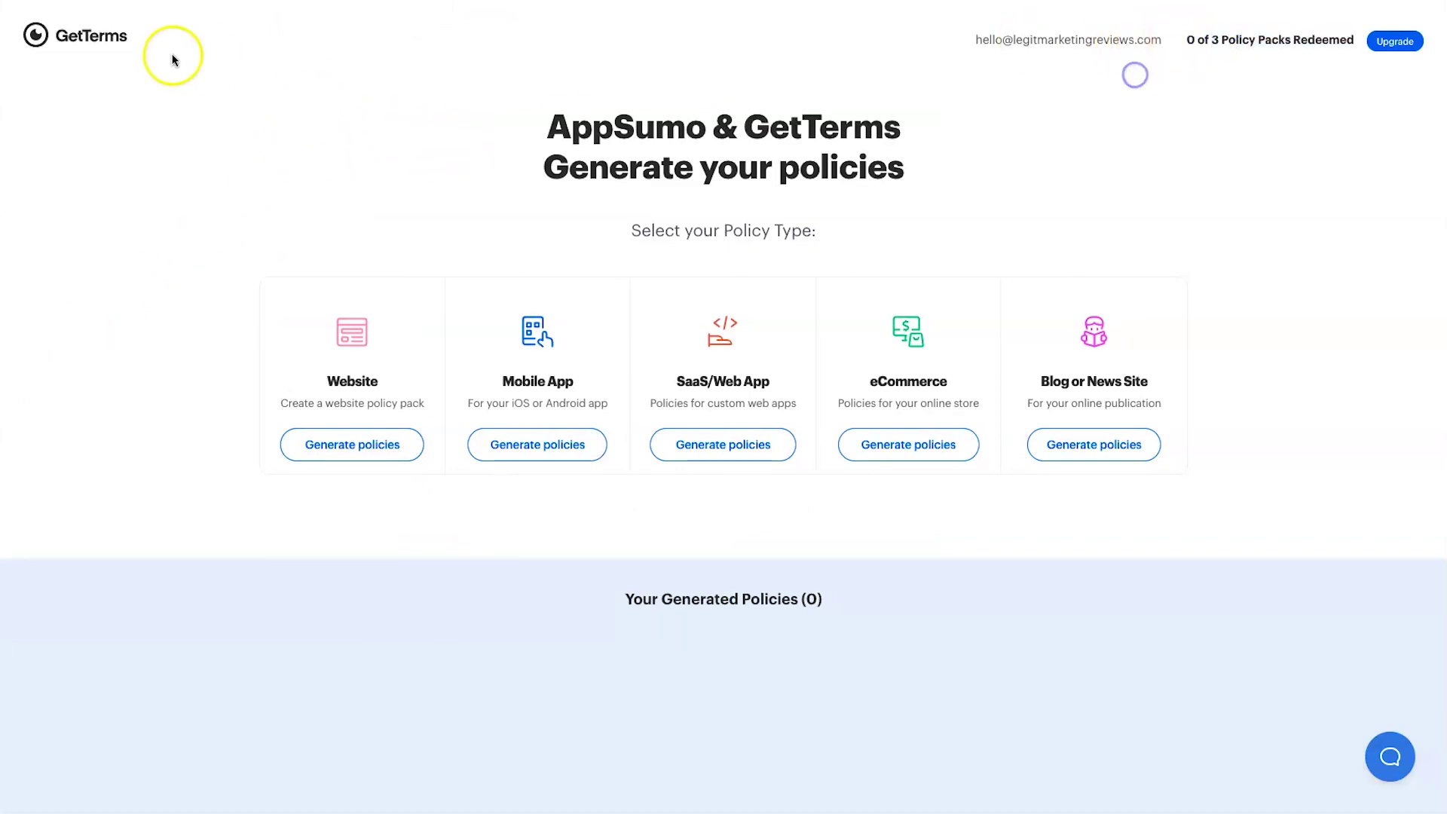
{"action": "triple_click", "coordinate": [1342, 39]}
{"action": "left_click", "coordinate": [1232, 160]}
{"action": "left_click_drag", "start_coordinate": [541, 128], "coordinate": [987, 185]}
{"action": "left_click", "coordinate": [987, 184]}
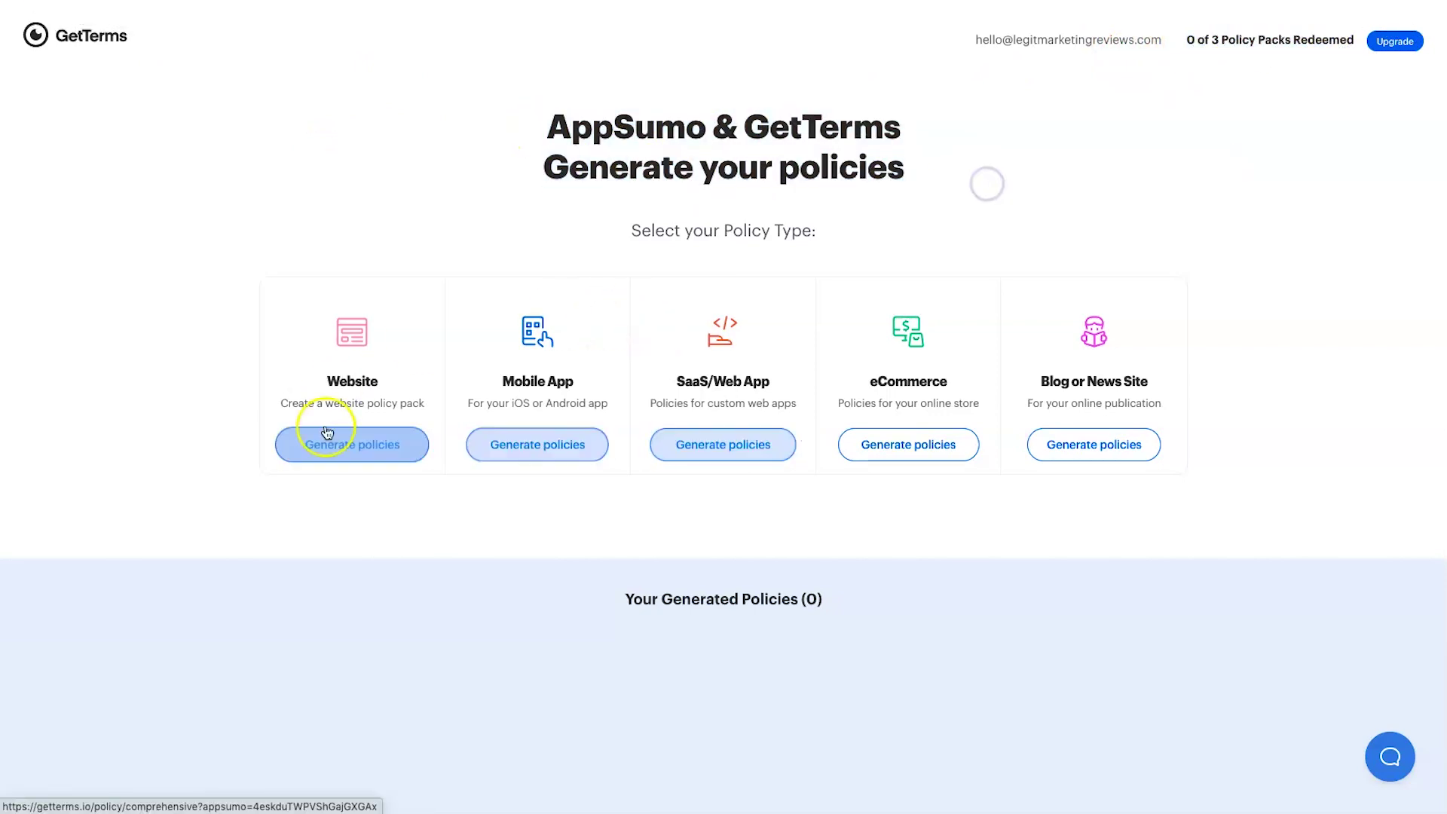
- Generate Blog or News Site policies for Legit Marketing Reviews, New Zealand, with a contact e-mail and English (USA)
{"action": "left_click", "coordinate": [1107, 450]}
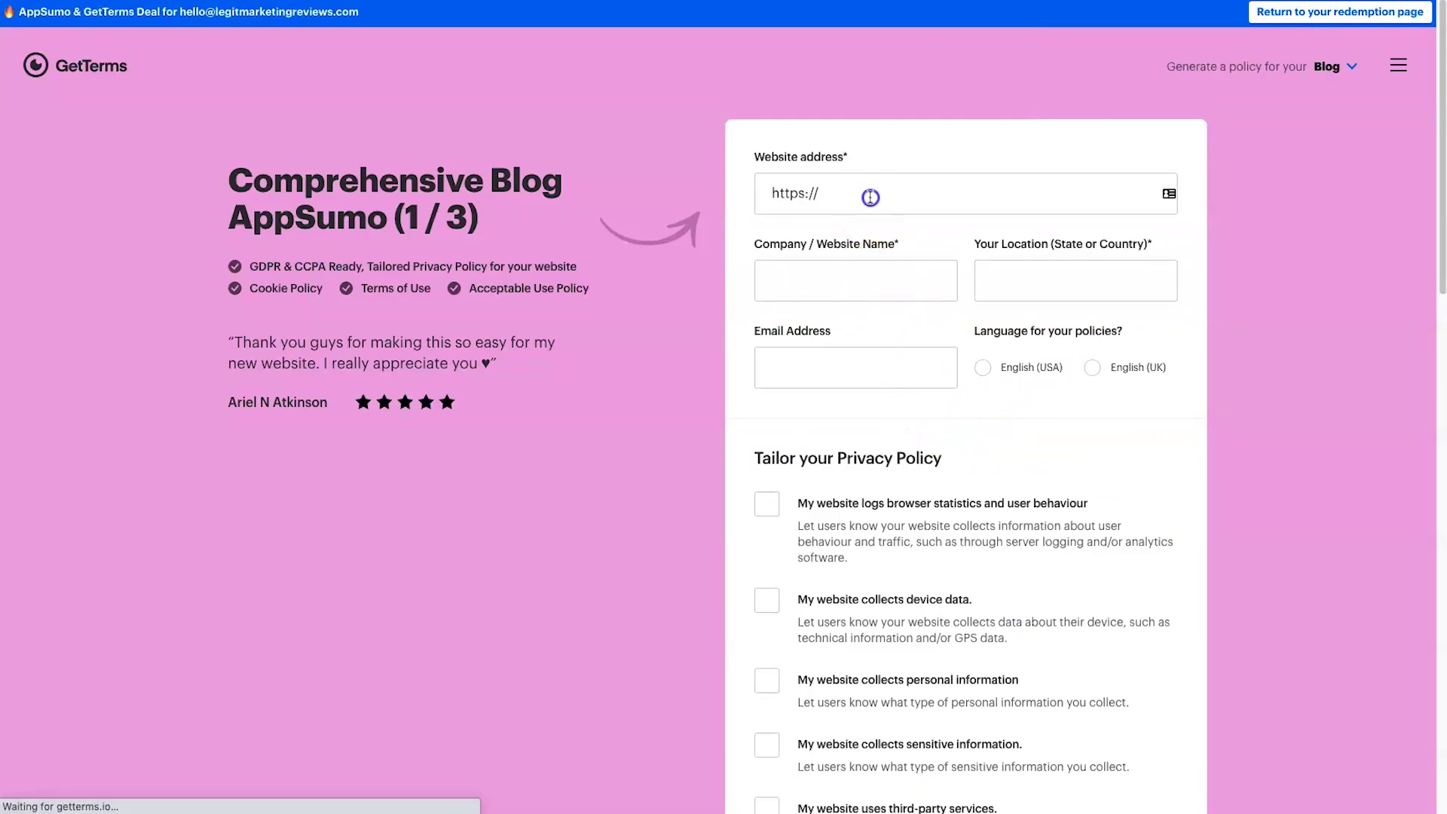
{"action": "left_click", "coordinate": [871, 200]}
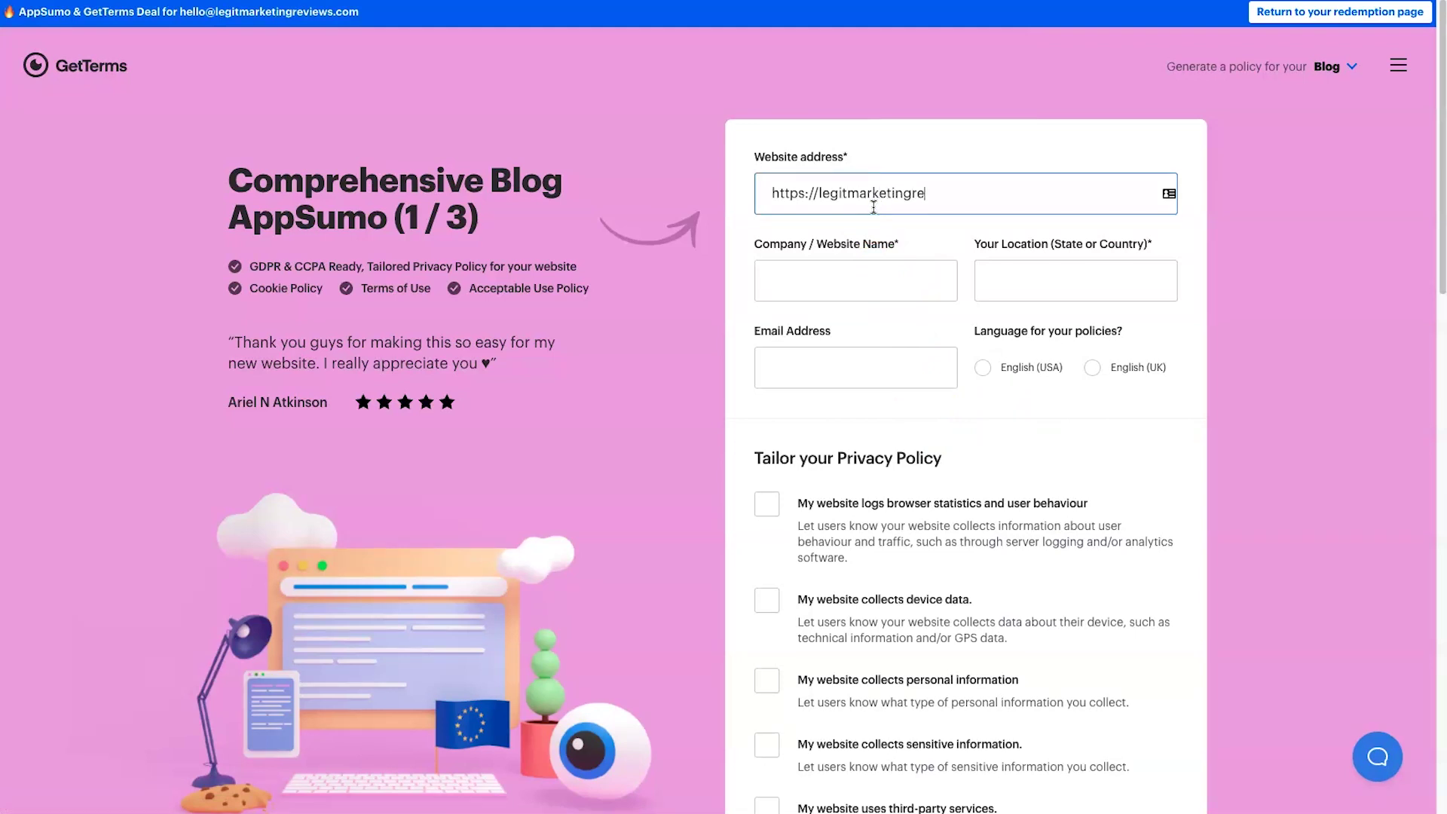
{"action": "left_click", "coordinate": [892, 269]}
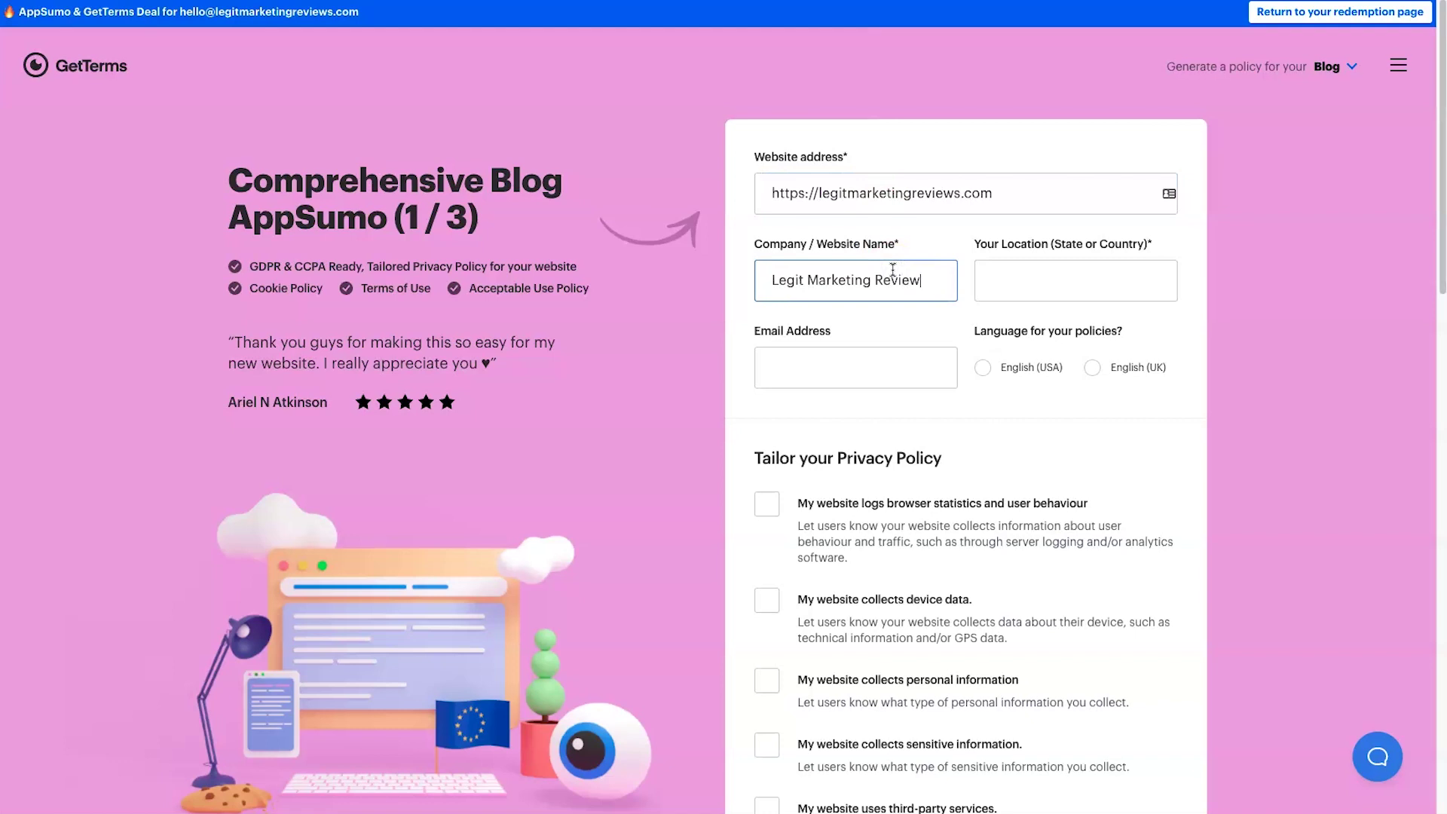
{"action": "key", "text": "Tab"}
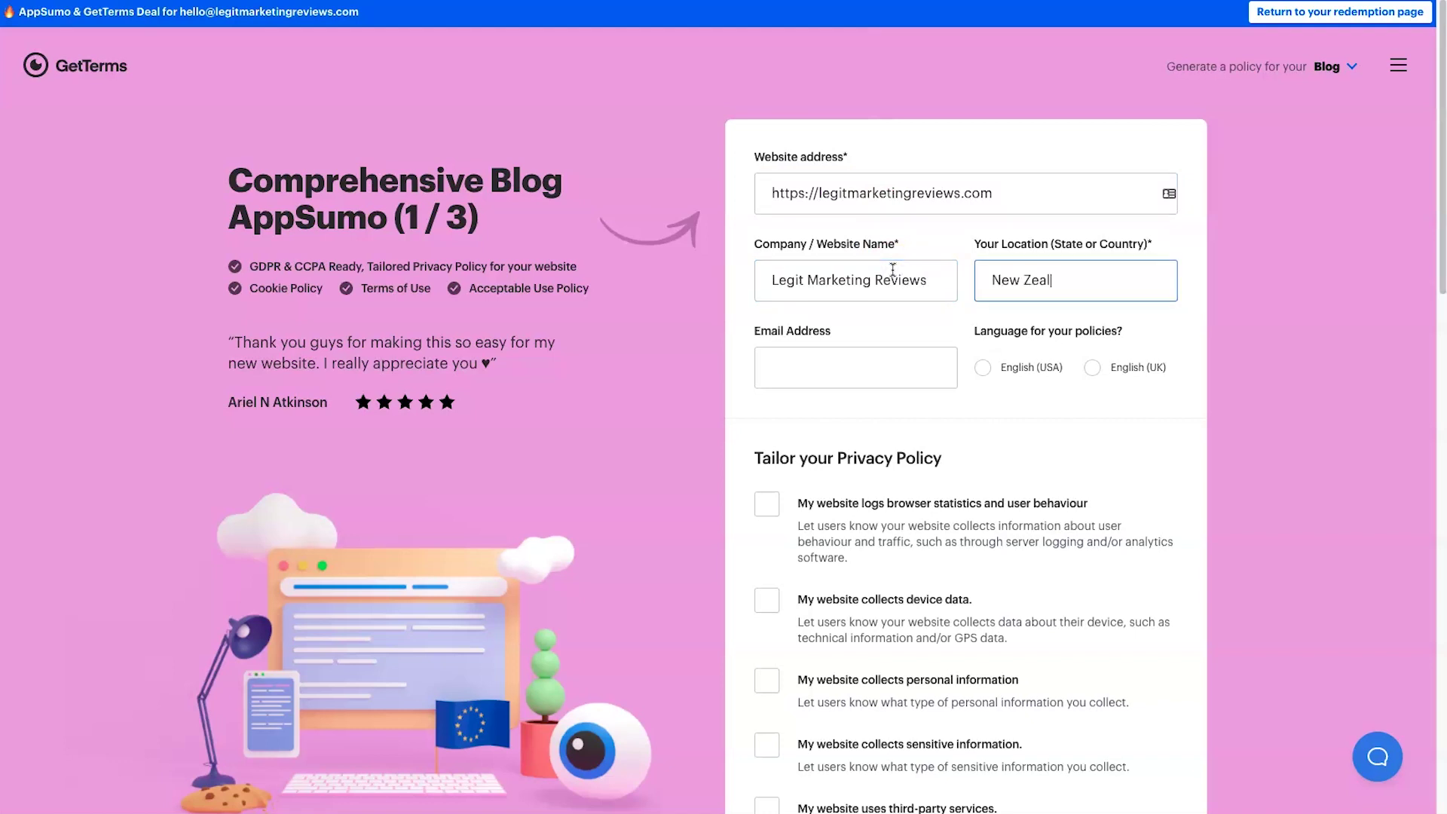
{"action": "key", "text": "Tab"}
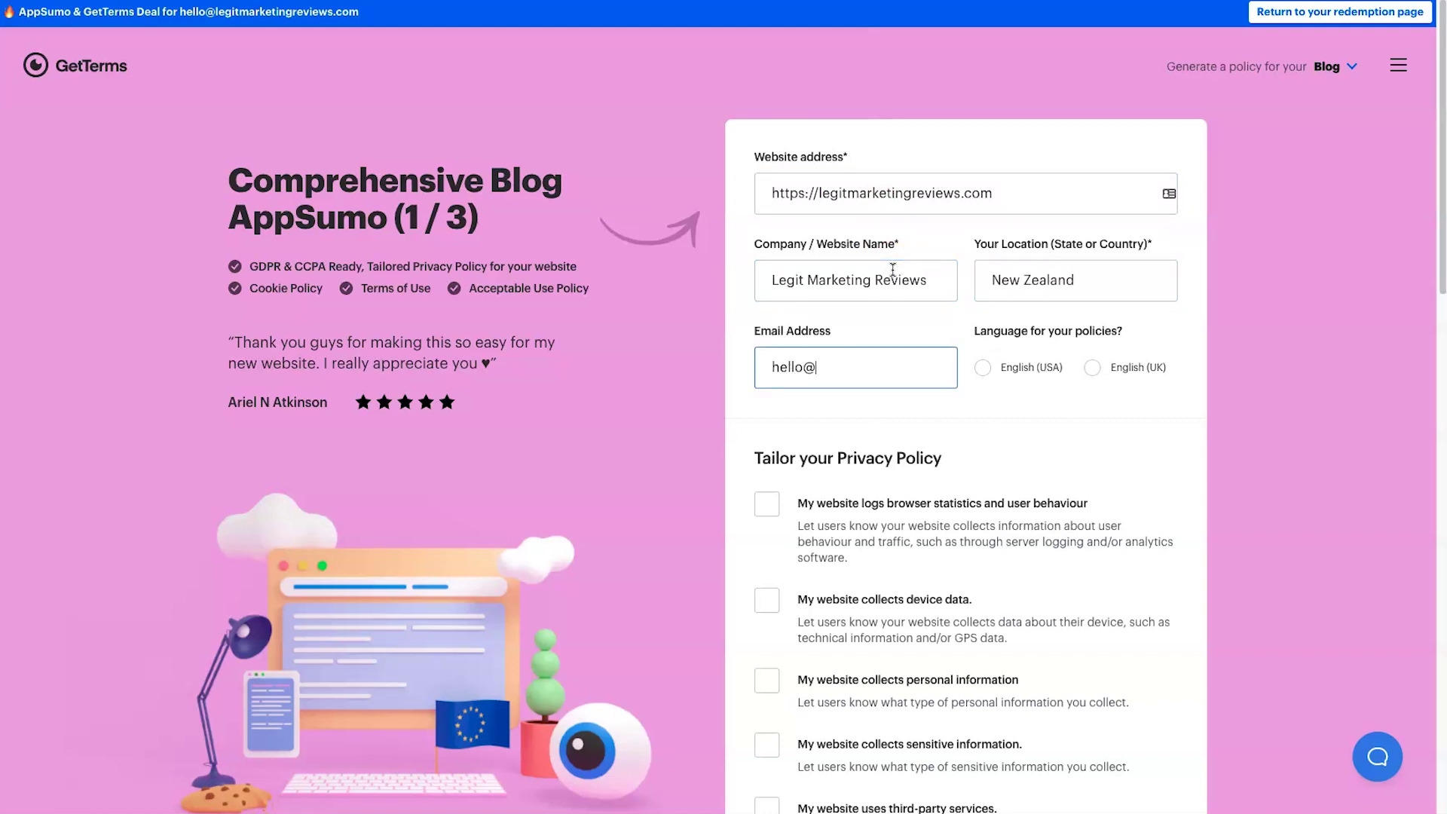
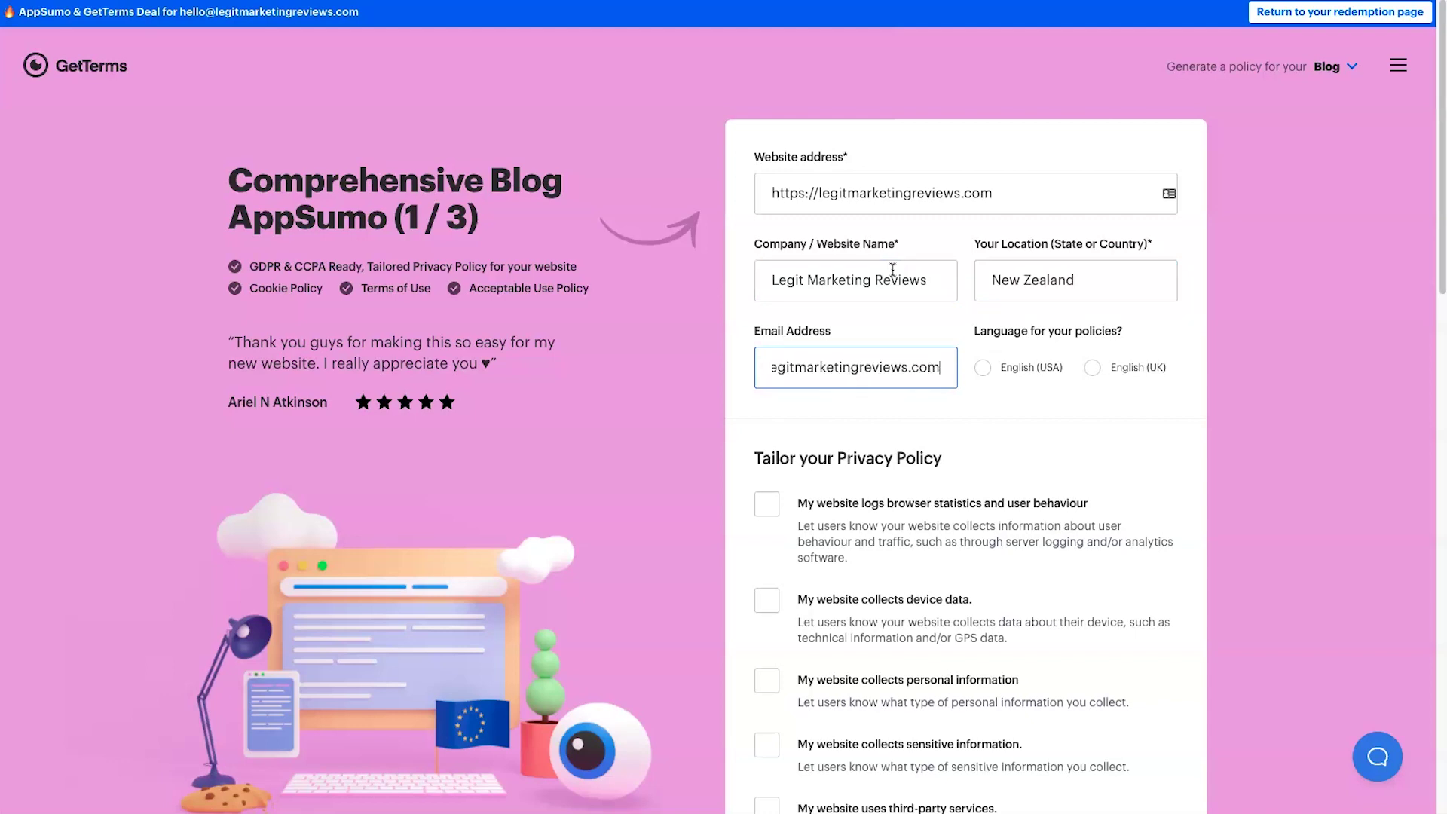
{"action": "left_click", "coordinate": [986, 367]}
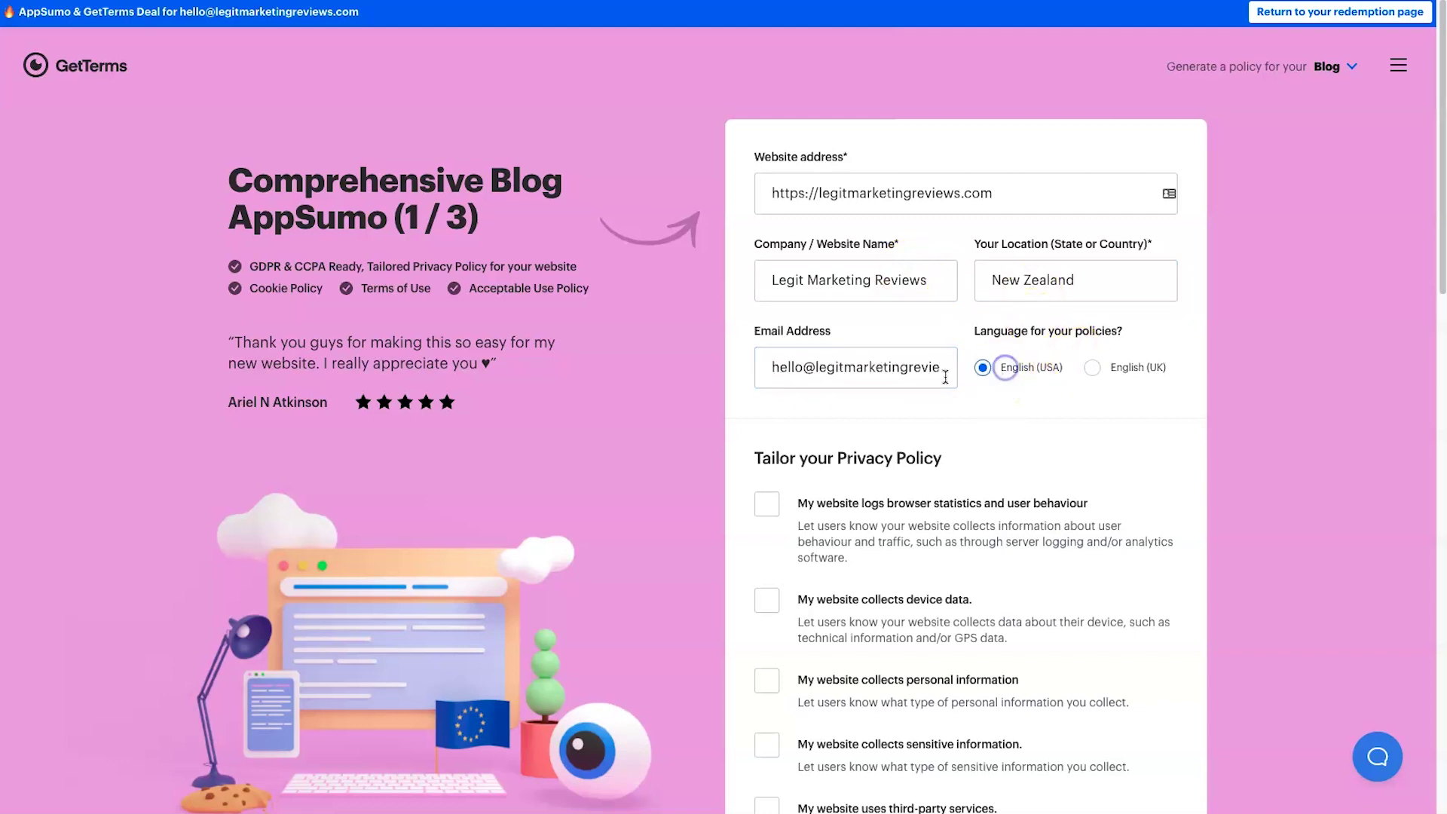
{"action": "scroll", "coordinate": [900, 426], "scroll_direction": "down", "scroll_amount": 2}
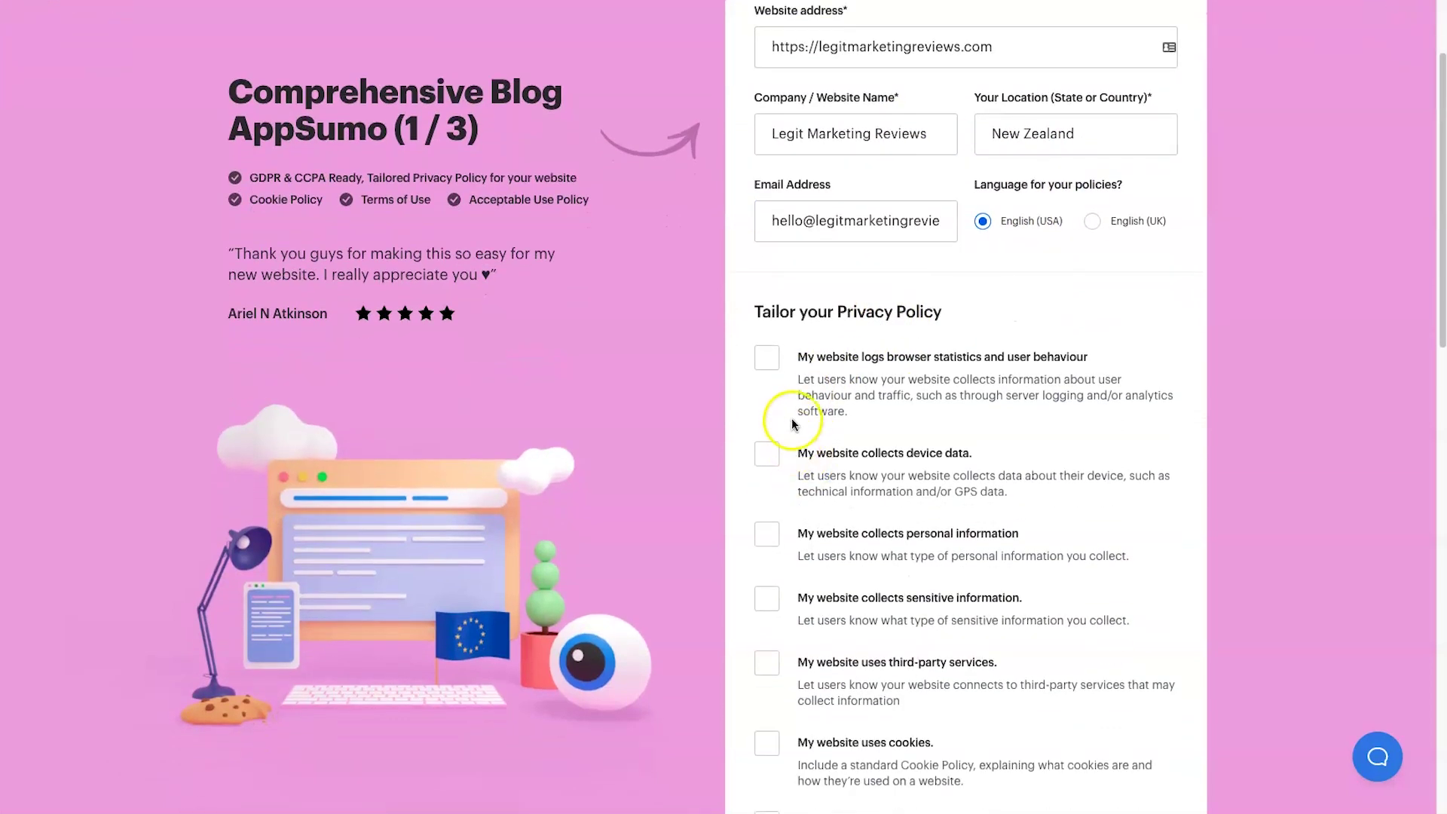
- Under Tailor your Privacy Policy, tick 'My website logs browser statistics and user behaviour'
{"action": "left_click_drag", "start_coordinate": [772, 311], "coordinate": [730, 315]}
{"action": "left_click", "coordinate": [919, 310]}
{"action": "left_click", "coordinate": [784, 315]}
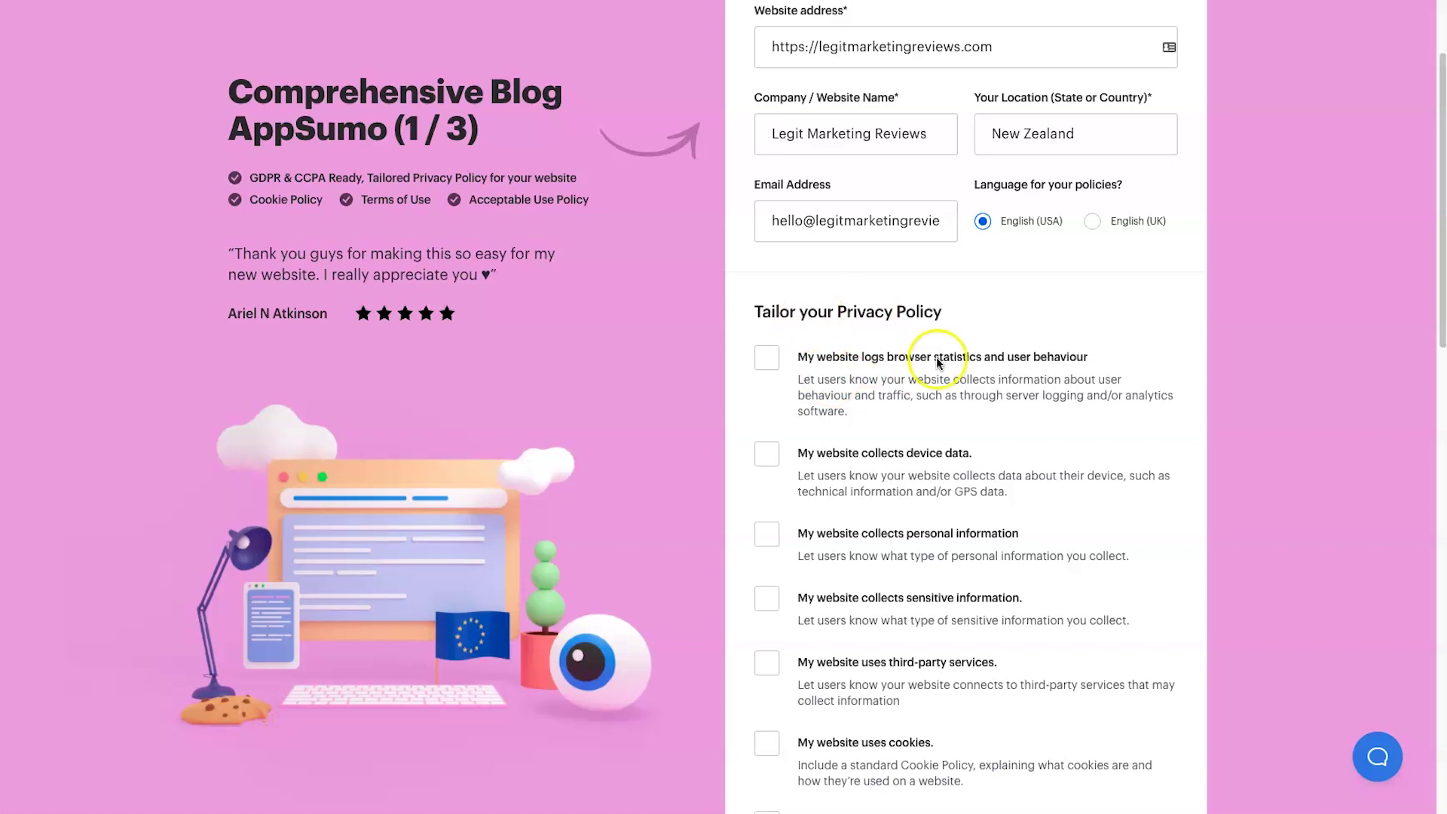
{"action": "scroll", "coordinate": [875, 317], "scroll_direction": "down", "scroll_amount": 3}
{"action": "scroll", "coordinate": [919, 554], "scroll_direction": "up", "scroll_amount": 1}
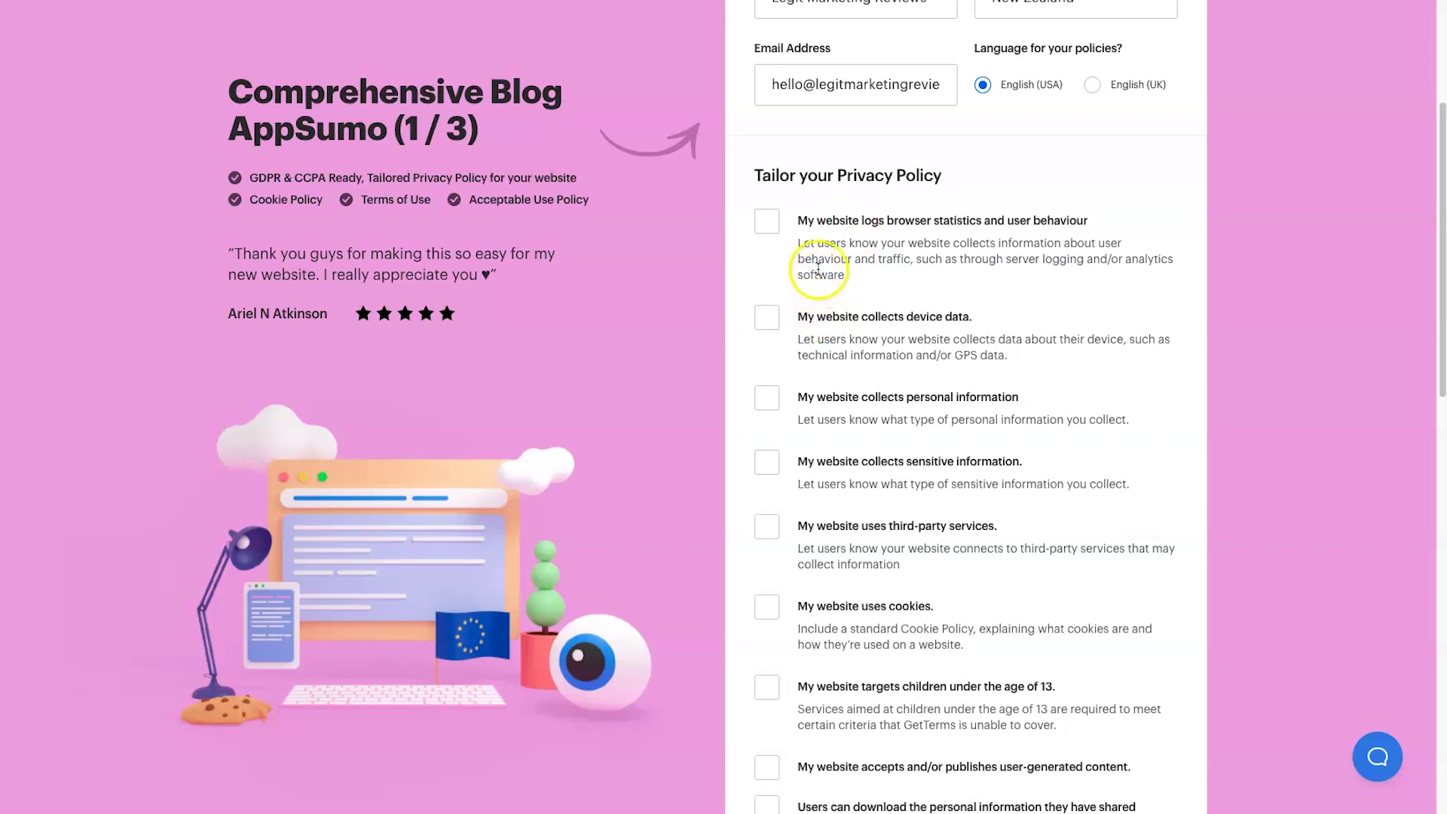
{"action": "scroll", "coordinate": [315, 240], "scroll_direction": "down", "scroll_amount": 1}
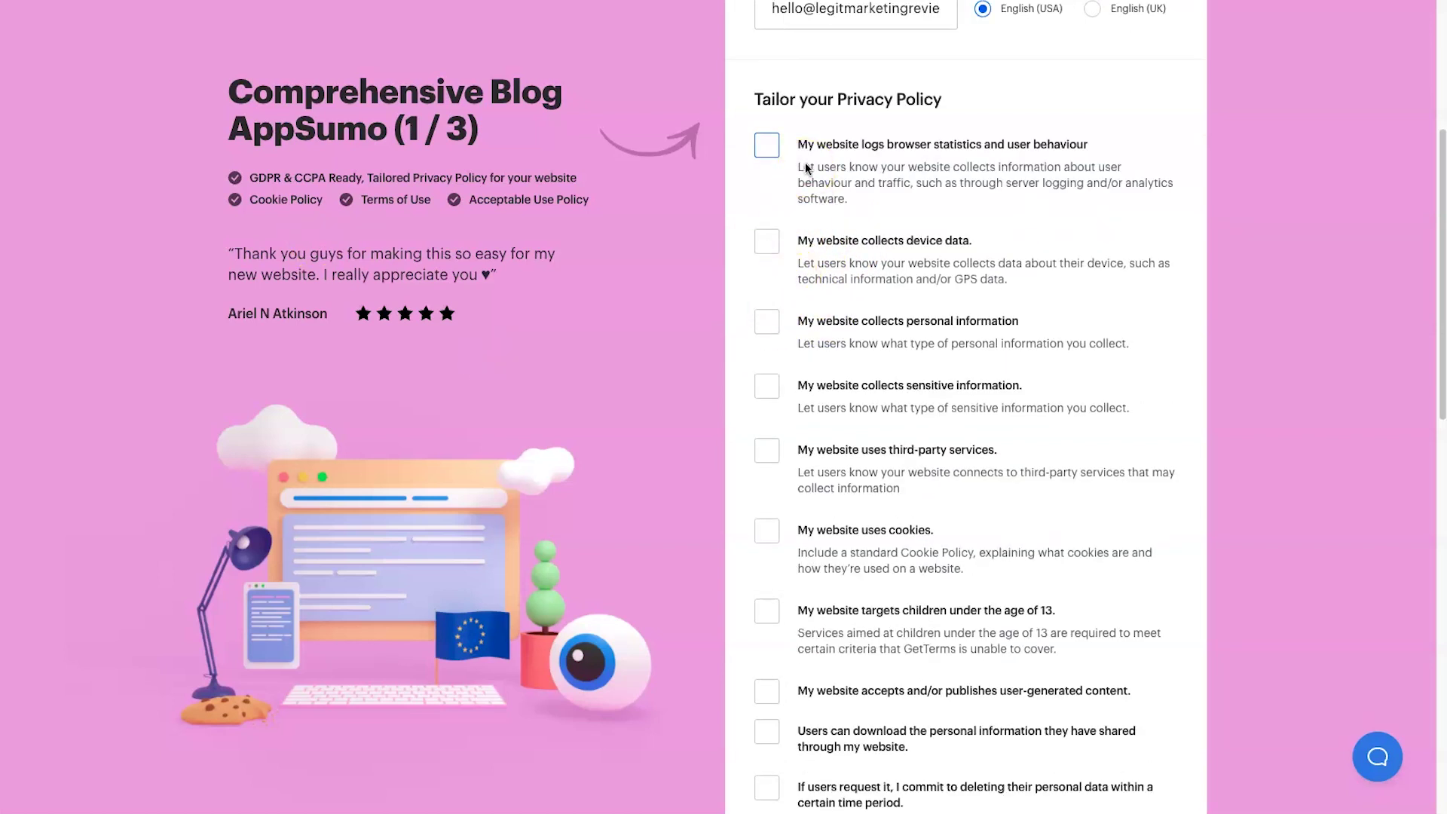
{"action": "left_click", "coordinate": [780, 150]}
- Declare device data collection covering Device Type, Operating System and Device settings
{"action": "left_click", "coordinate": [767, 241]}
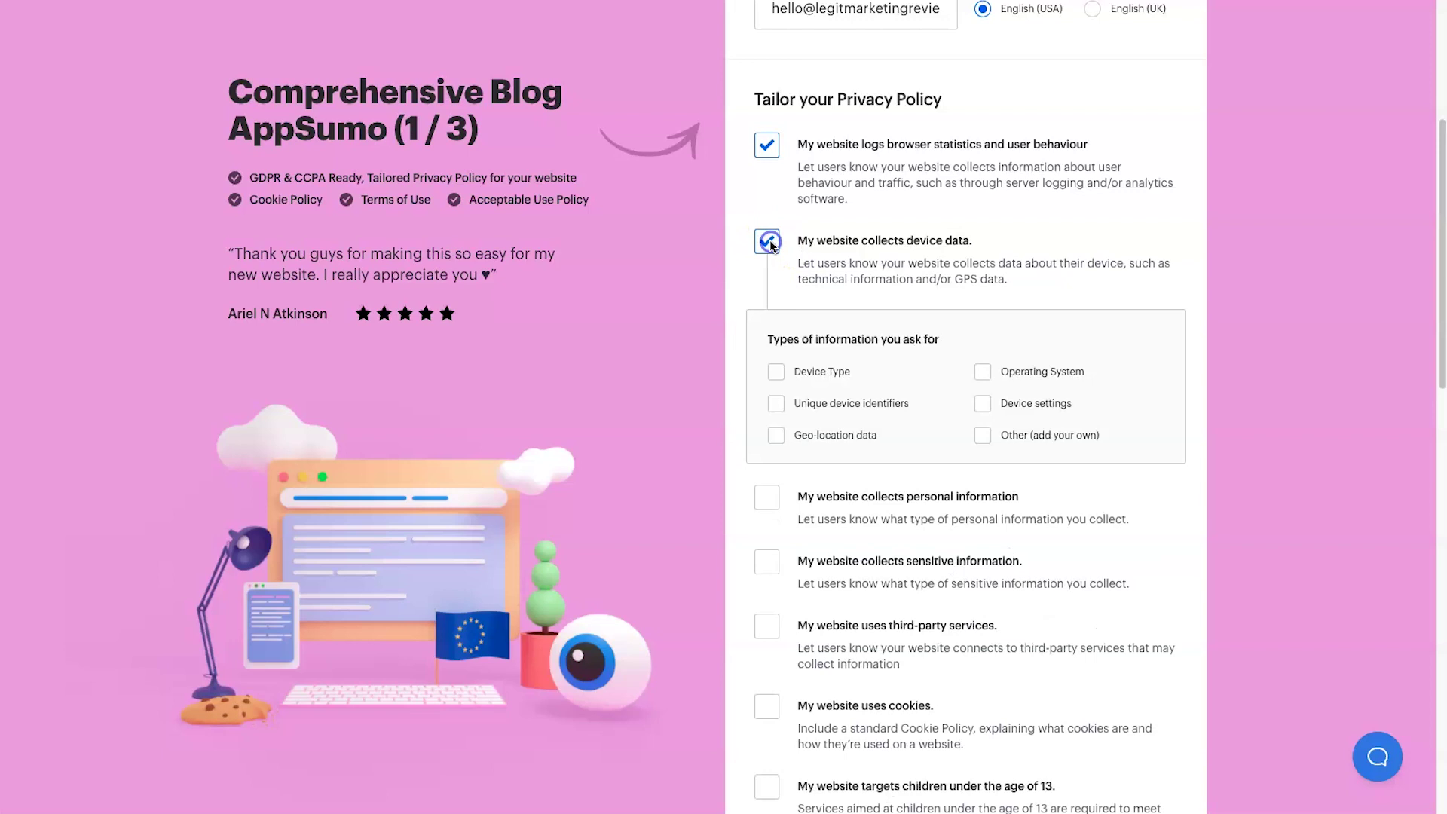
{"action": "left_click", "coordinate": [776, 377]}
{"action": "left_click", "coordinate": [983, 372]}
{"action": "left_click", "coordinate": [984, 397]}
{"action": "scroll", "coordinate": [789, 362], "scroll_direction": "down", "scroll_amount": 1}
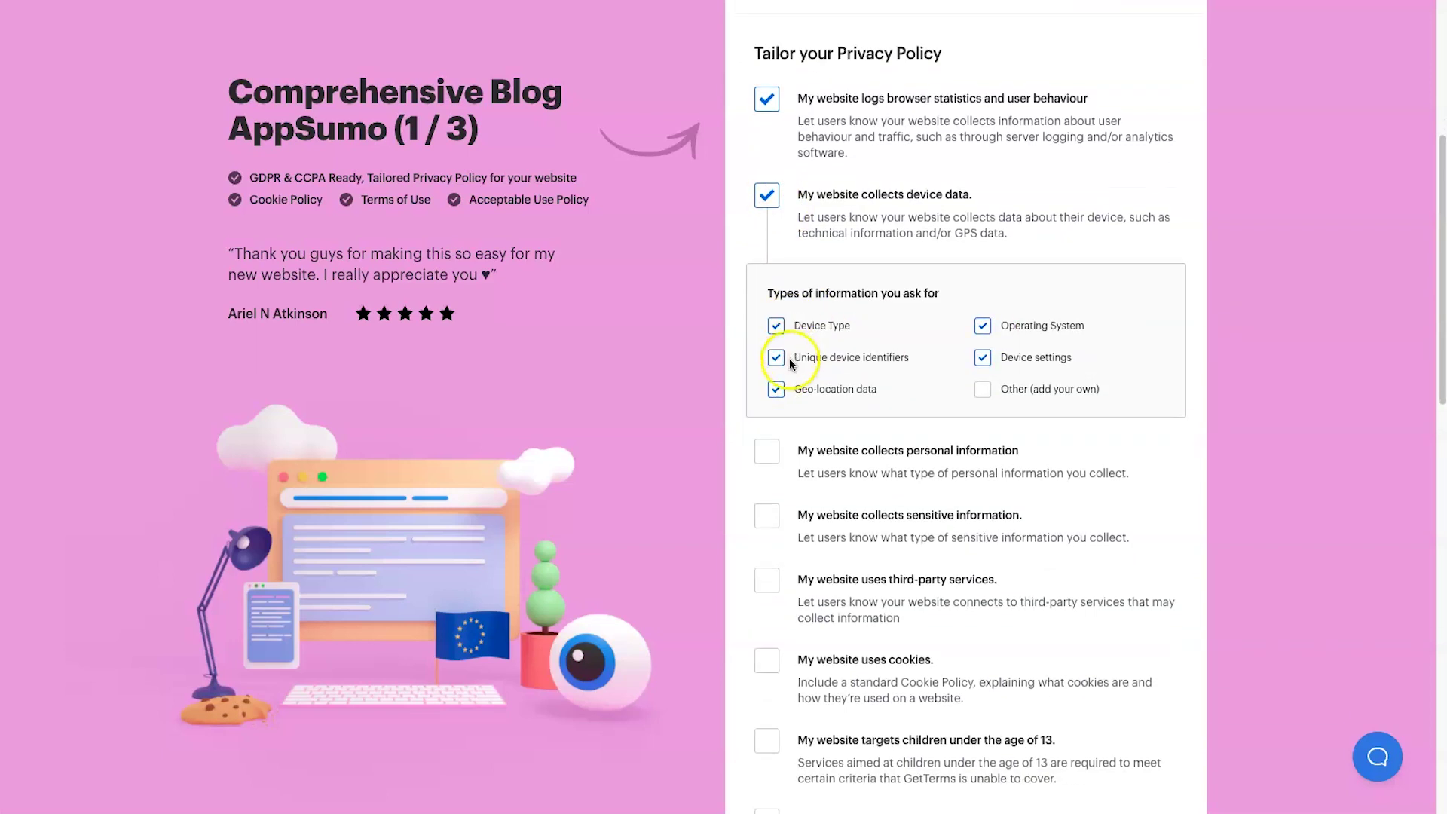
- Declare personal information collection of Name and Email
{"action": "left_click", "coordinate": [767, 450]}
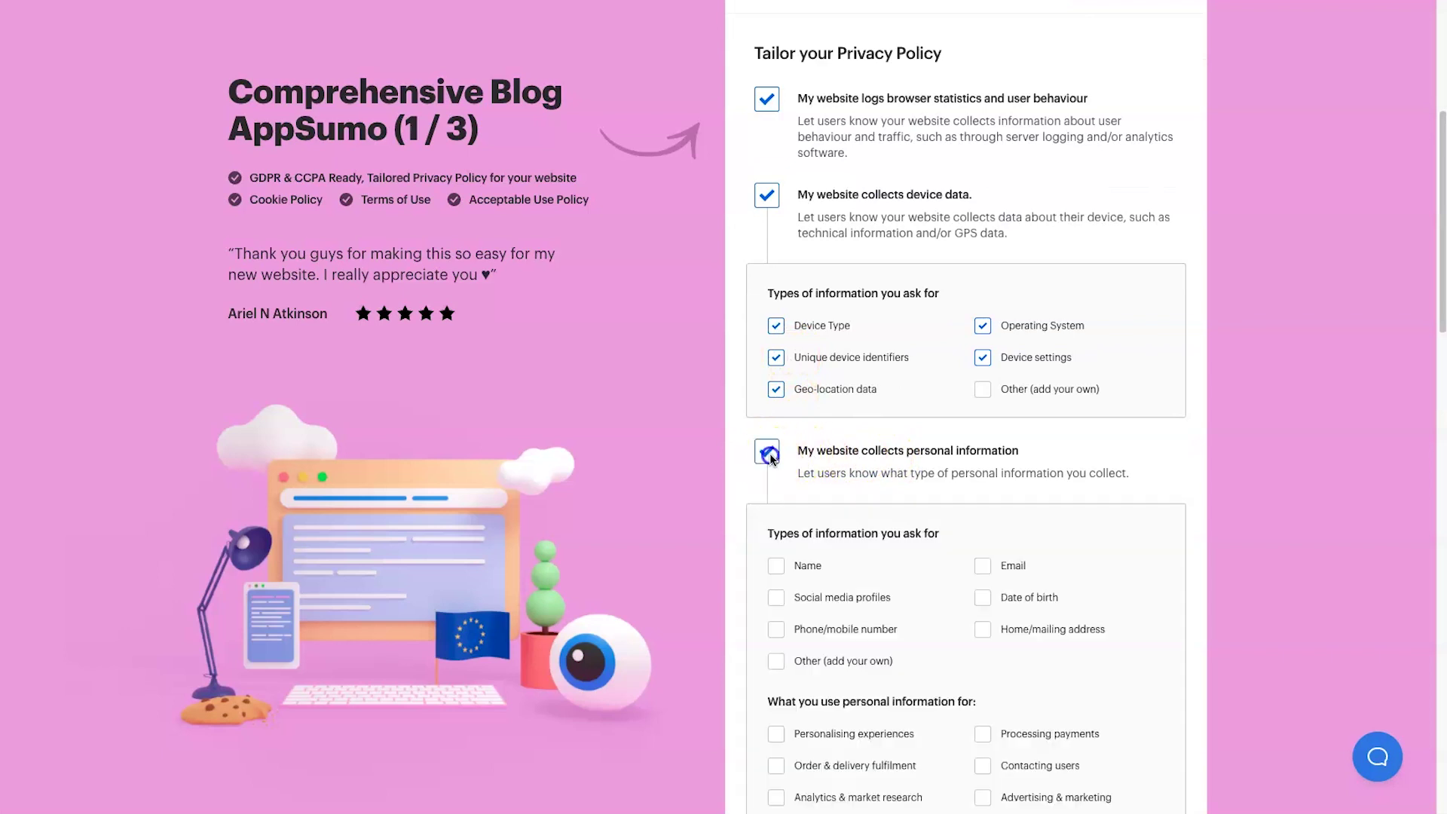
{"action": "scroll", "coordinate": [853, 451], "scroll_direction": "down", "scroll_amount": 5}
{"action": "left_click", "coordinate": [776, 249]}
{"action": "left_click", "coordinate": [983, 249]}
{"action": "scroll", "coordinate": [828, 359], "scroll_direction": "down", "scroll_amount": 1}
{"action": "scroll", "coordinate": [827, 358], "scroll_direction": "down", "scroll_amount": 2}
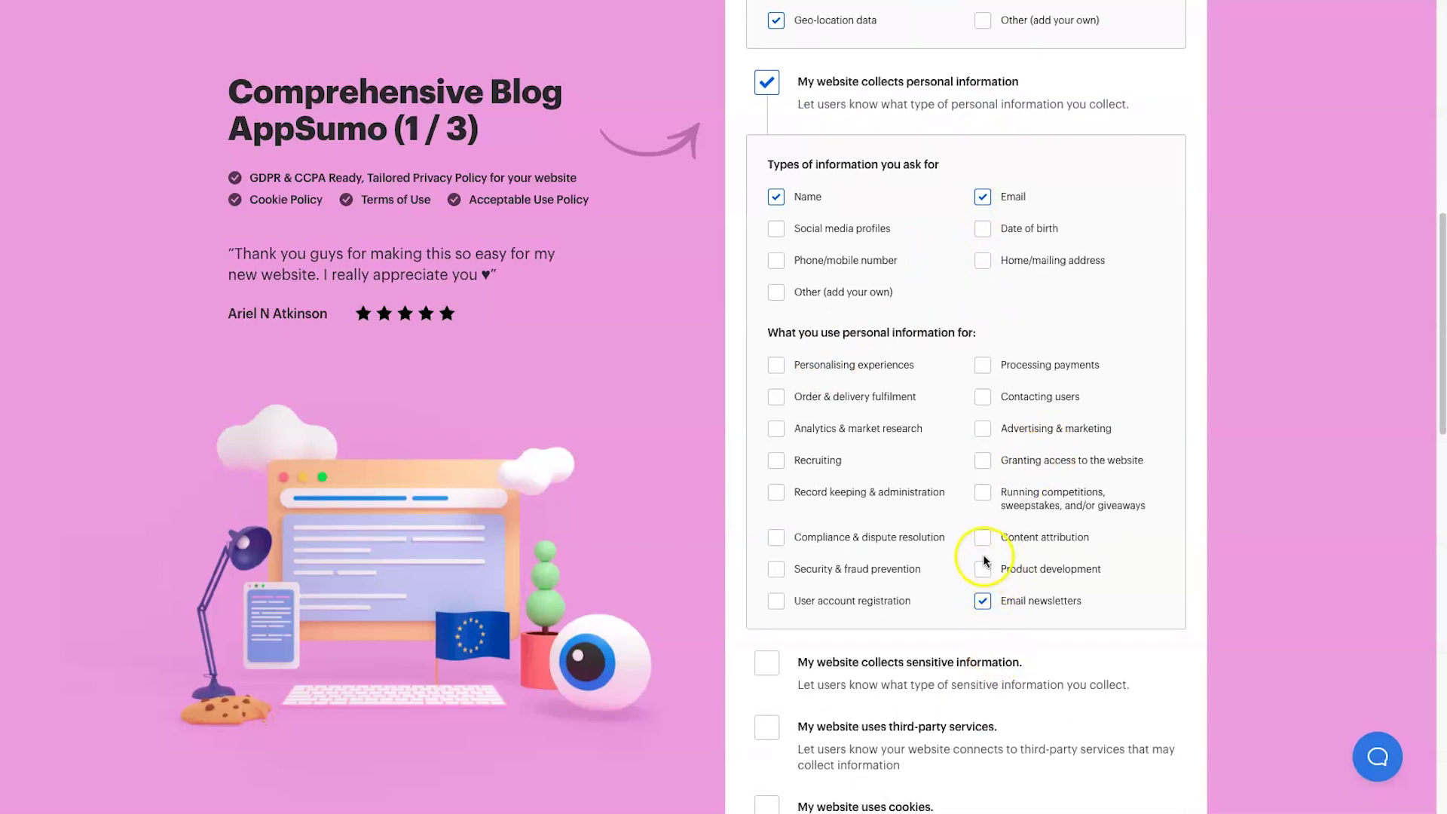
- Mark competitions and giveaways, personalising experiences and user account registration as data uses
{"action": "left_click", "coordinate": [982, 493]}
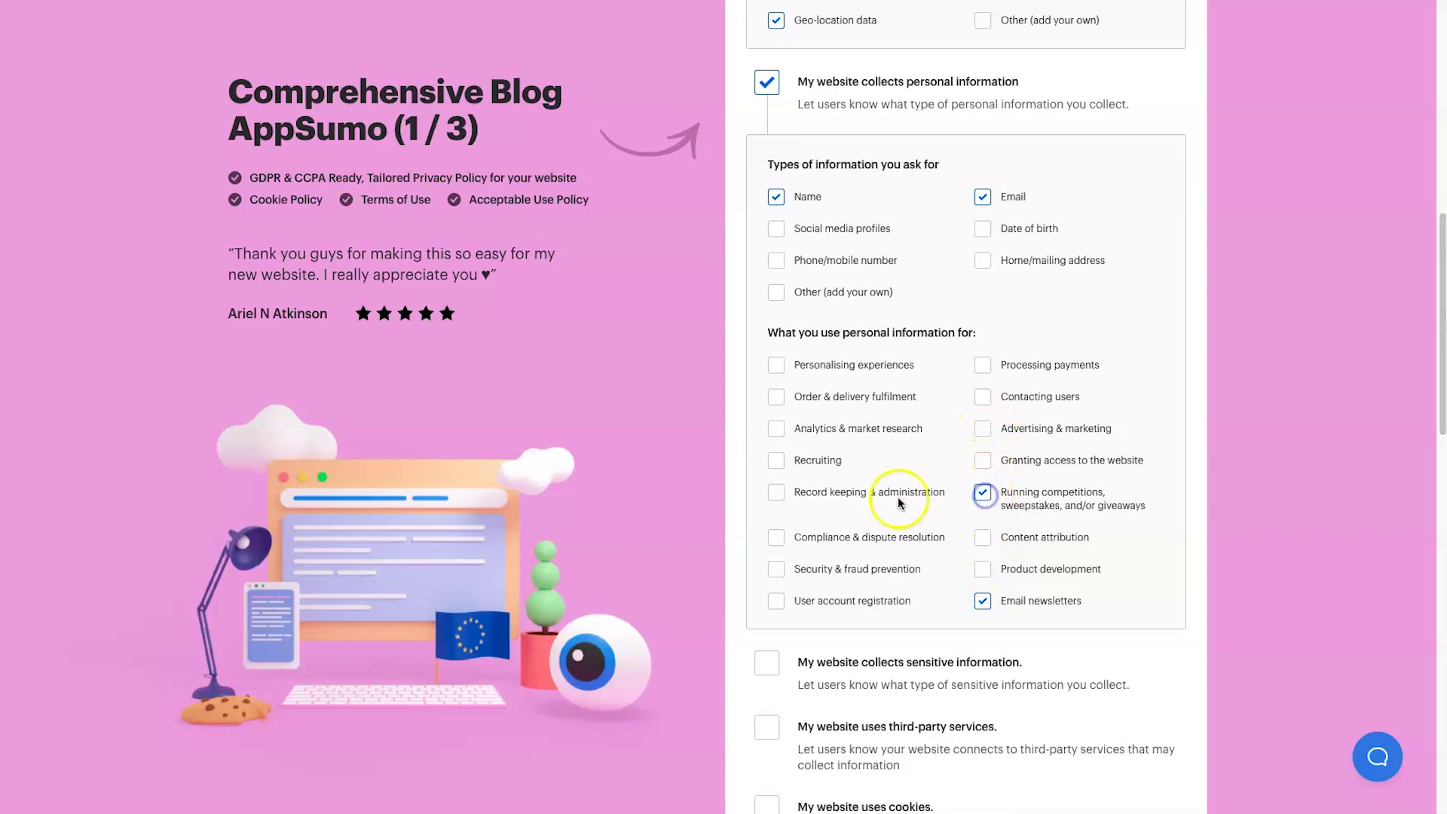
{"action": "left_click", "coordinate": [780, 369]}
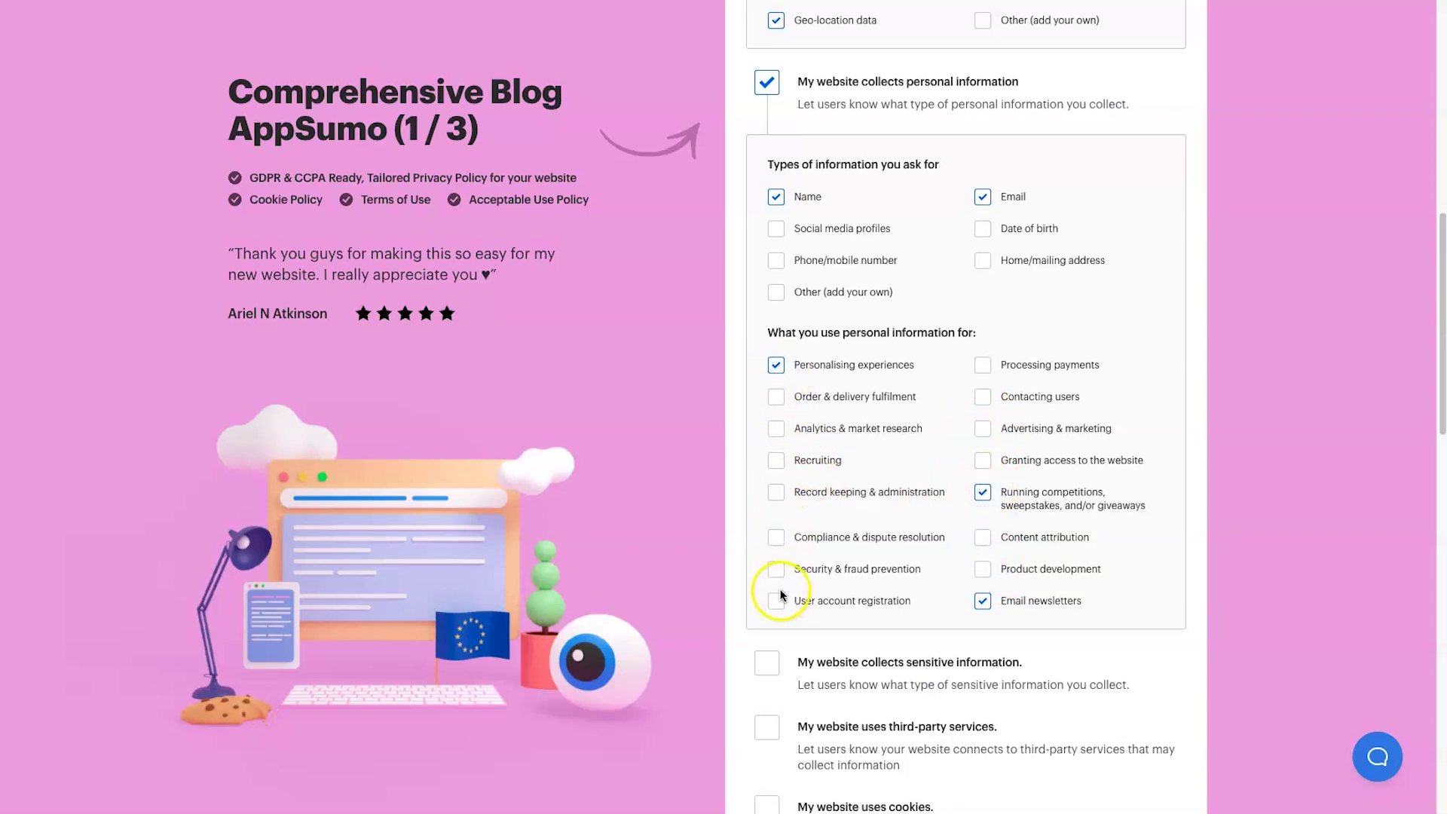
{"action": "left_click", "coordinate": [778, 599]}
{"action": "scroll", "coordinate": [878, 581], "scroll_direction": "down", "scroll_amount": 2}
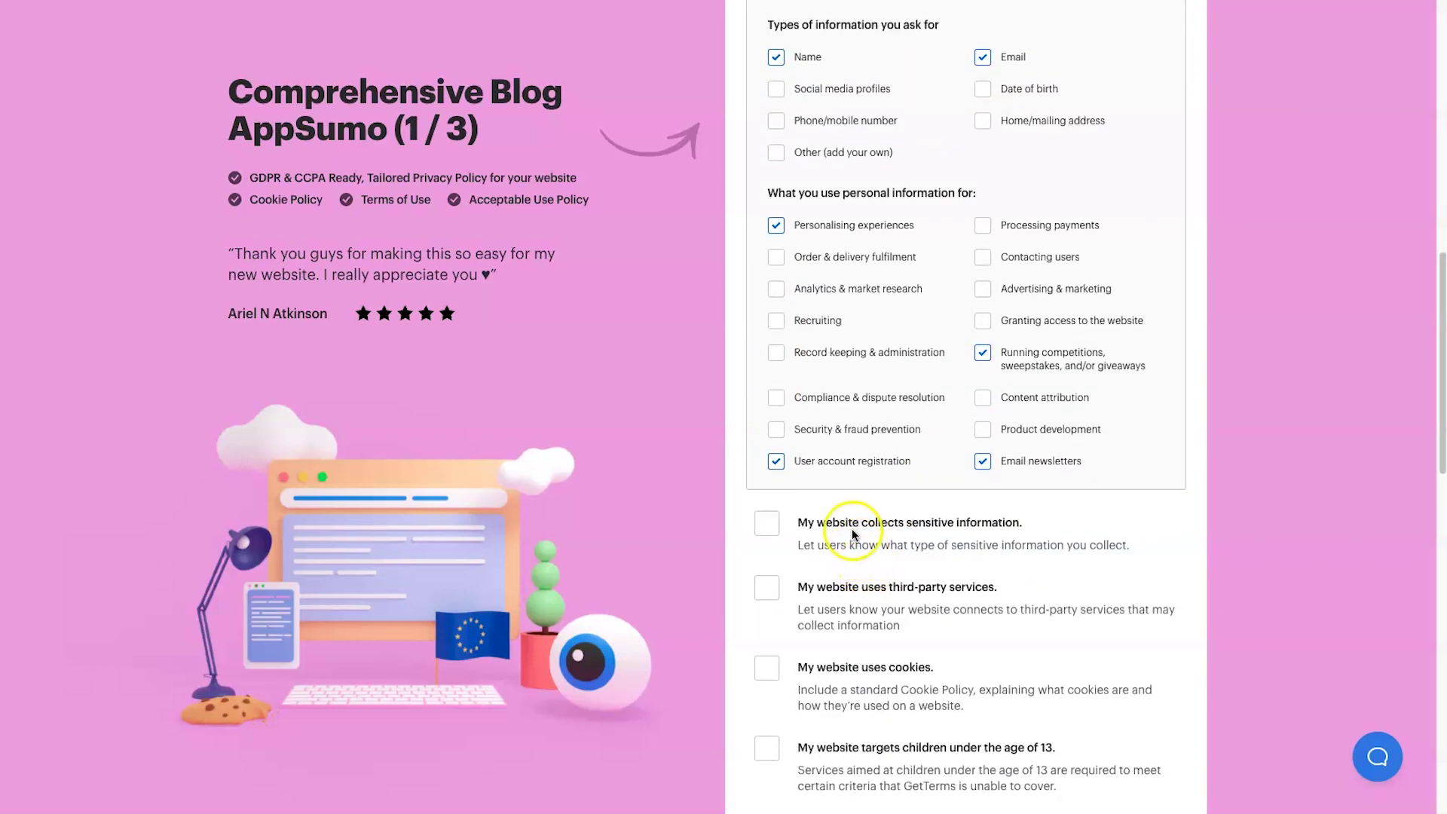
{"action": "scroll", "coordinate": [858, 545], "scroll_direction": "down", "scroll_amount": 1}
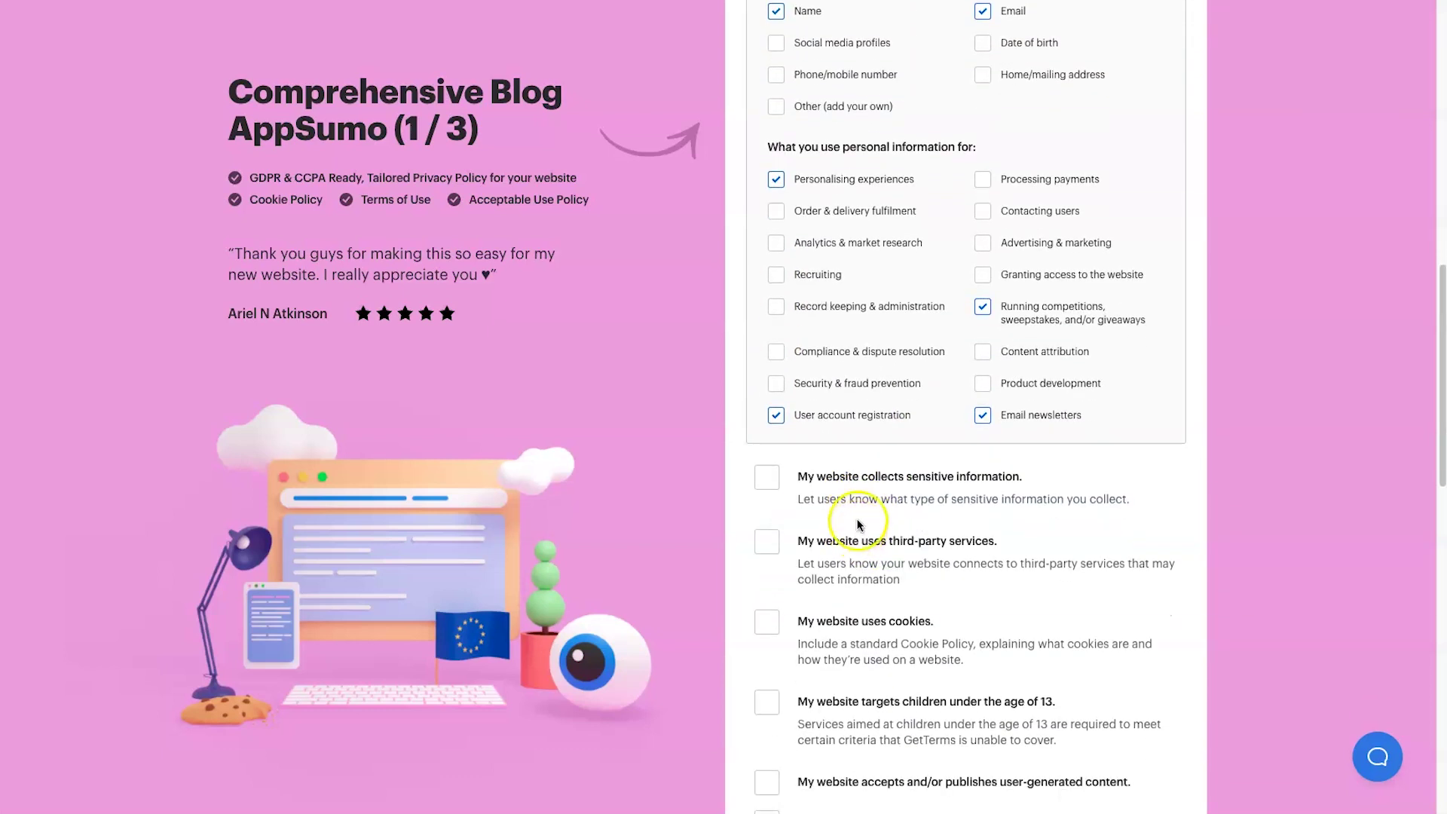
- Declare third-party opt-in email services, adding Encharge and Moosend under Other; sensitive information stays unticked
{"action": "left_click", "coordinate": [776, 477]}
{"action": "scroll", "coordinate": [803, 513], "scroll_direction": "down", "scroll_amount": 3}
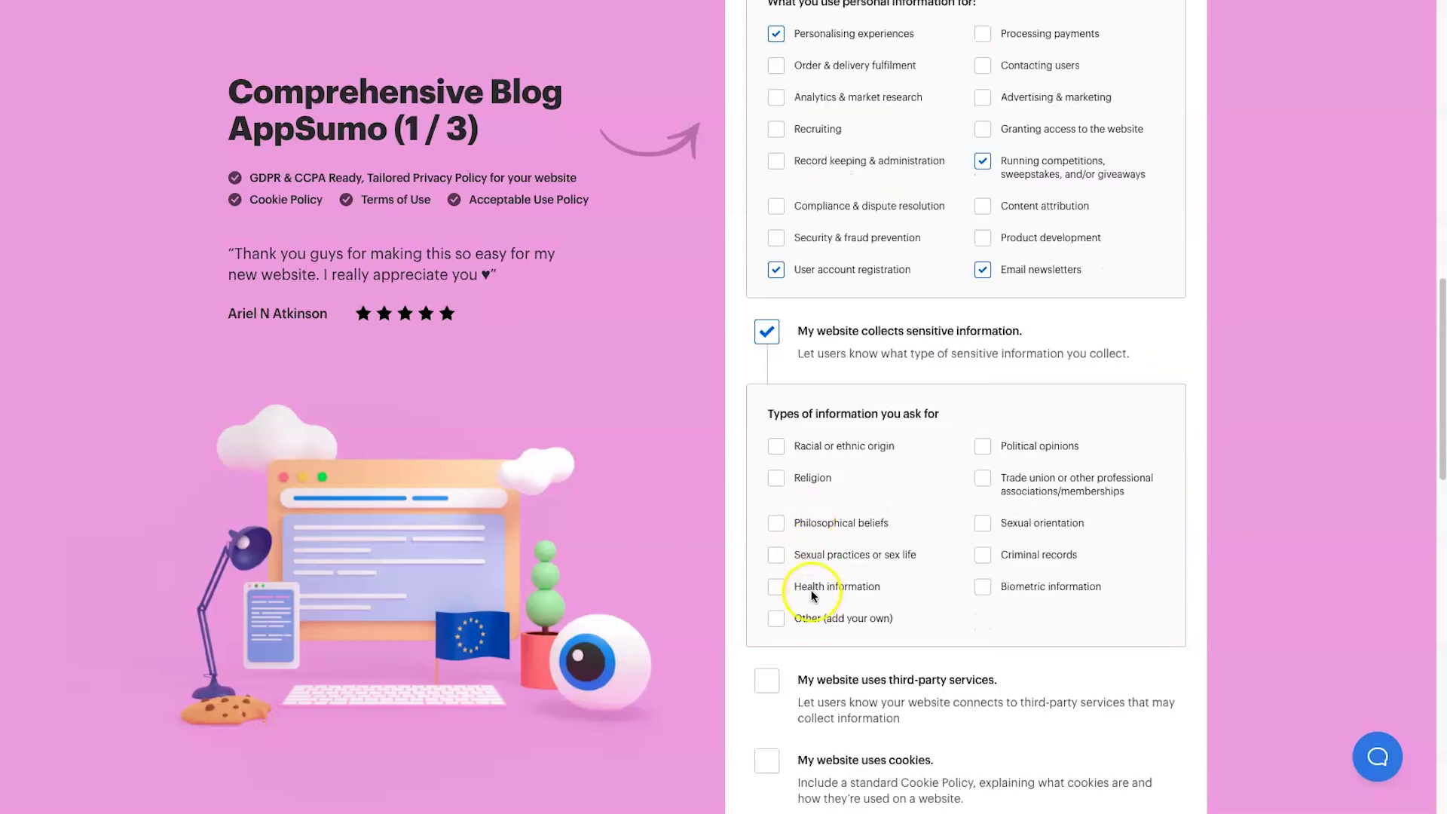
{"action": "left_click", "coordinate": [767, 348]}
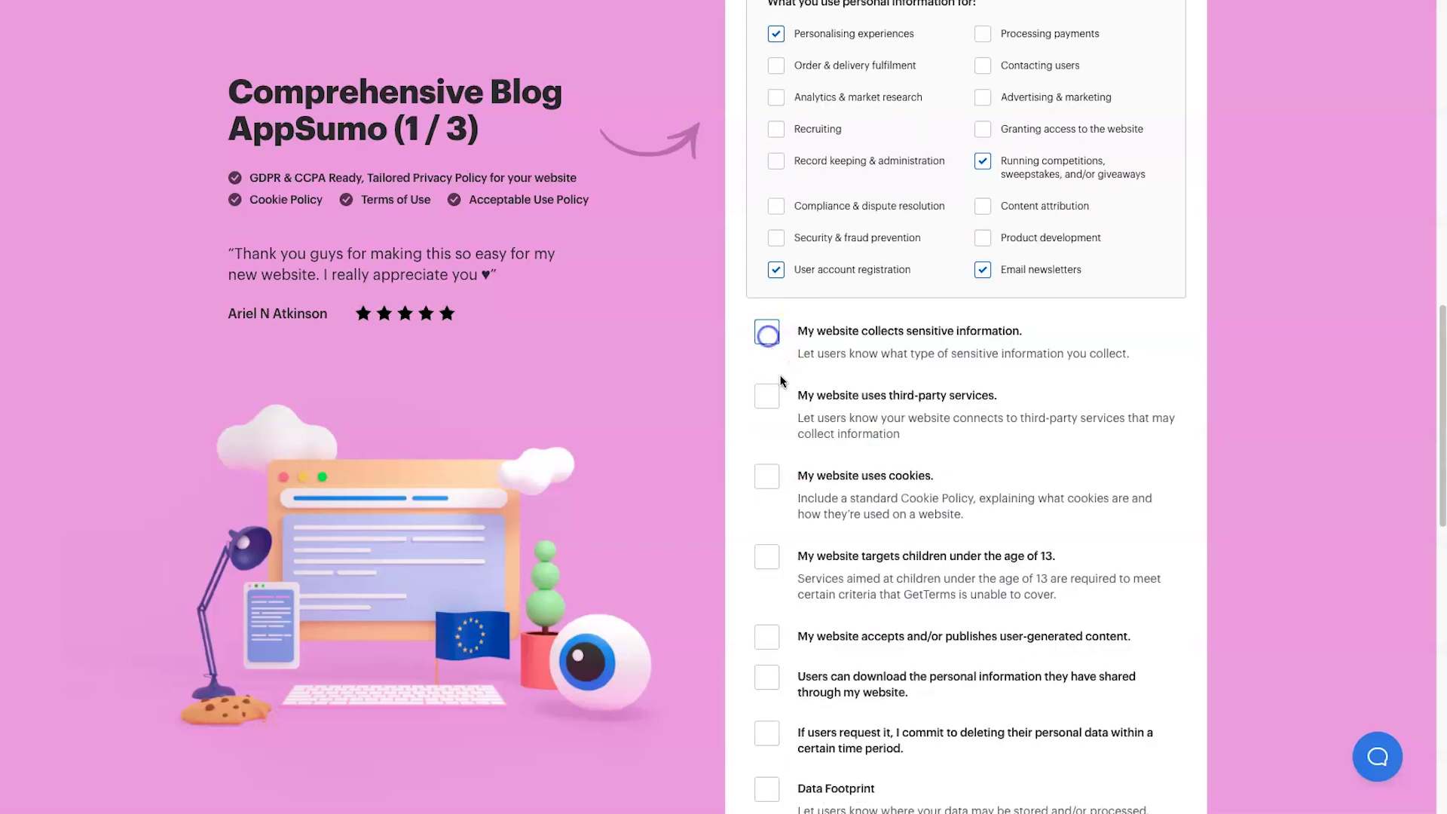
{"action": "left_click", "coordinate": [767, 397]}
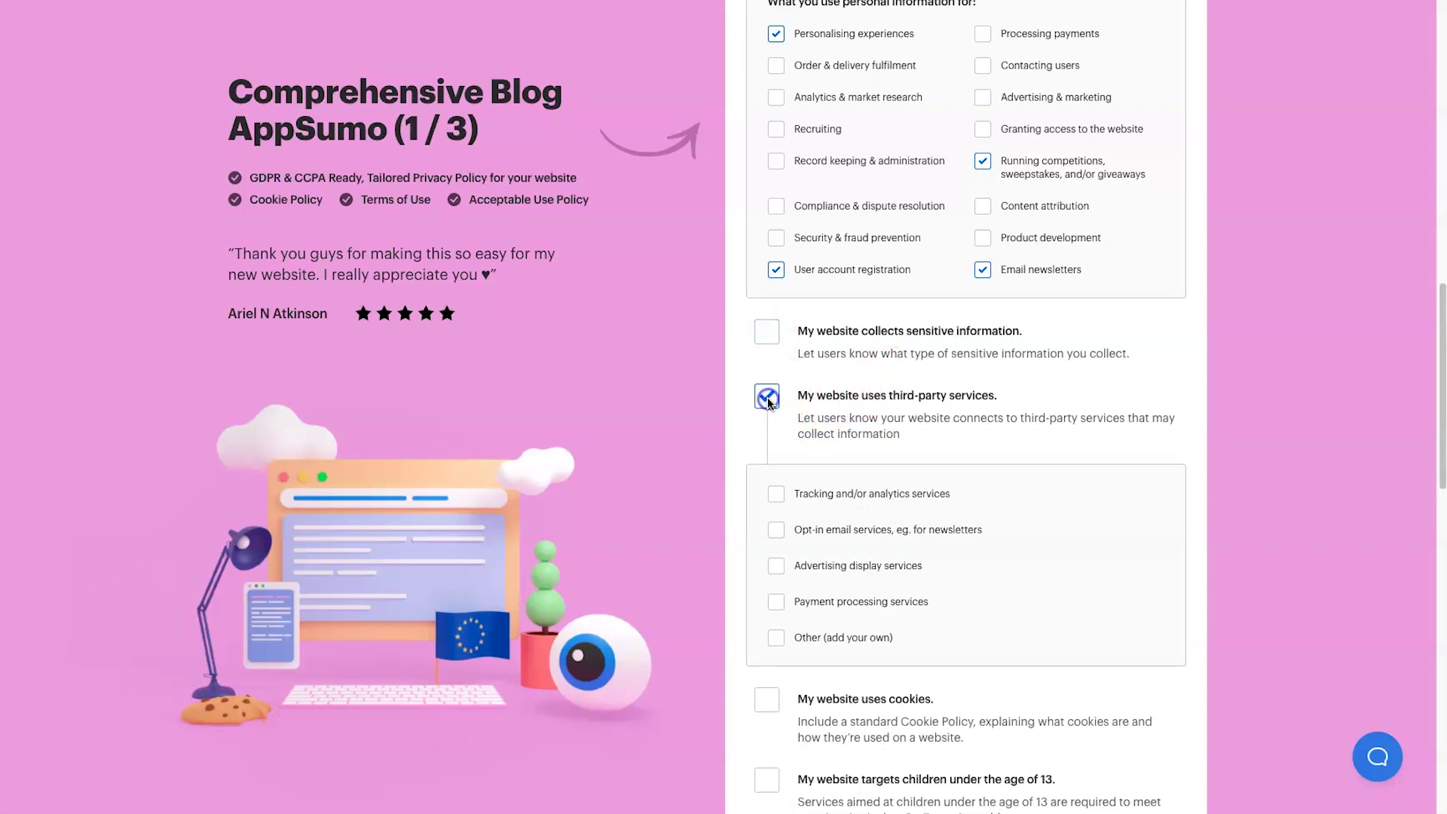
{"action": "left_click", "coordinate": [777, 530]}
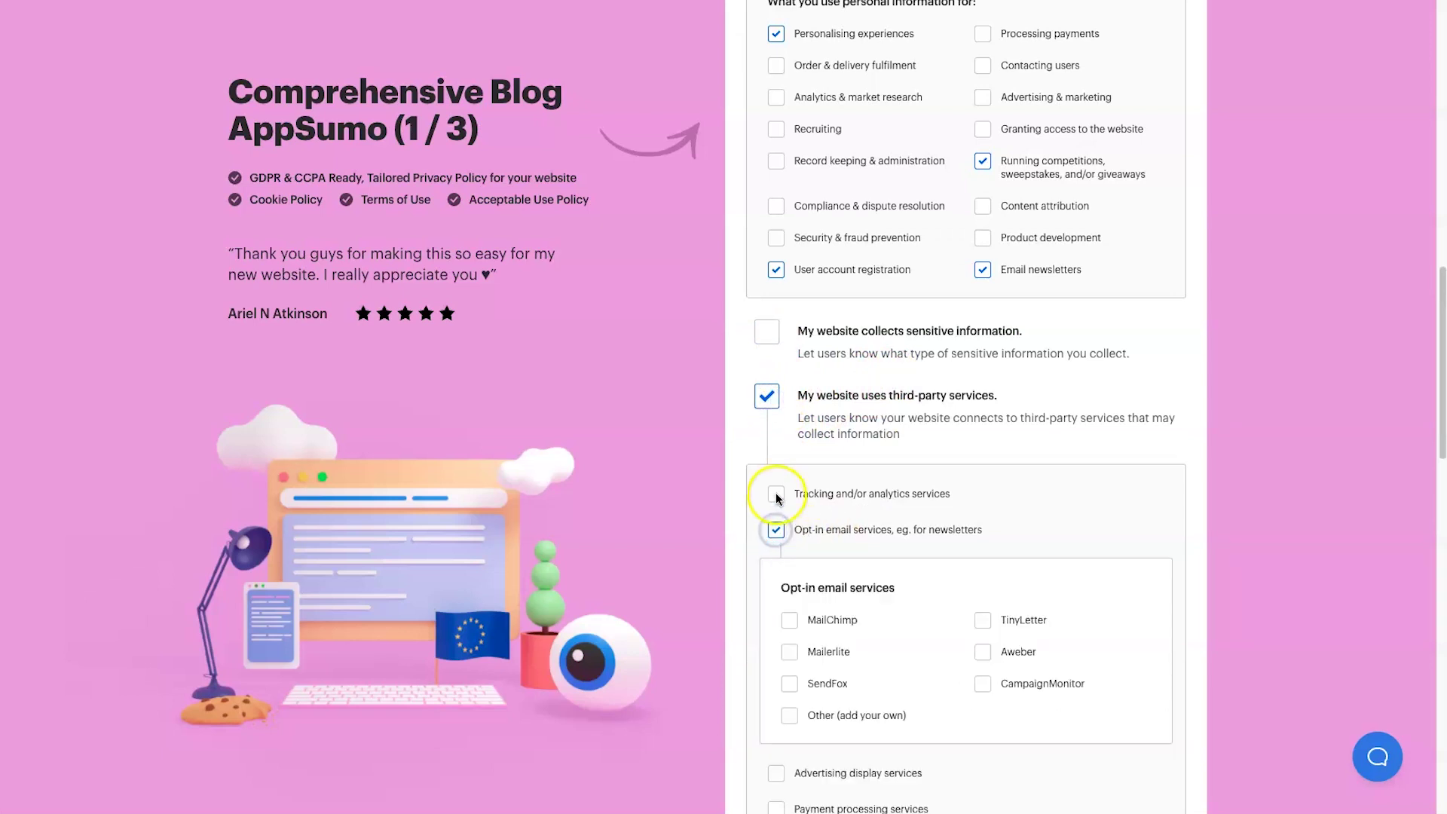
{"action": "scroll", "coordinate": [854, 557], "scroll_direction": "down", "scroll_amount": 1}
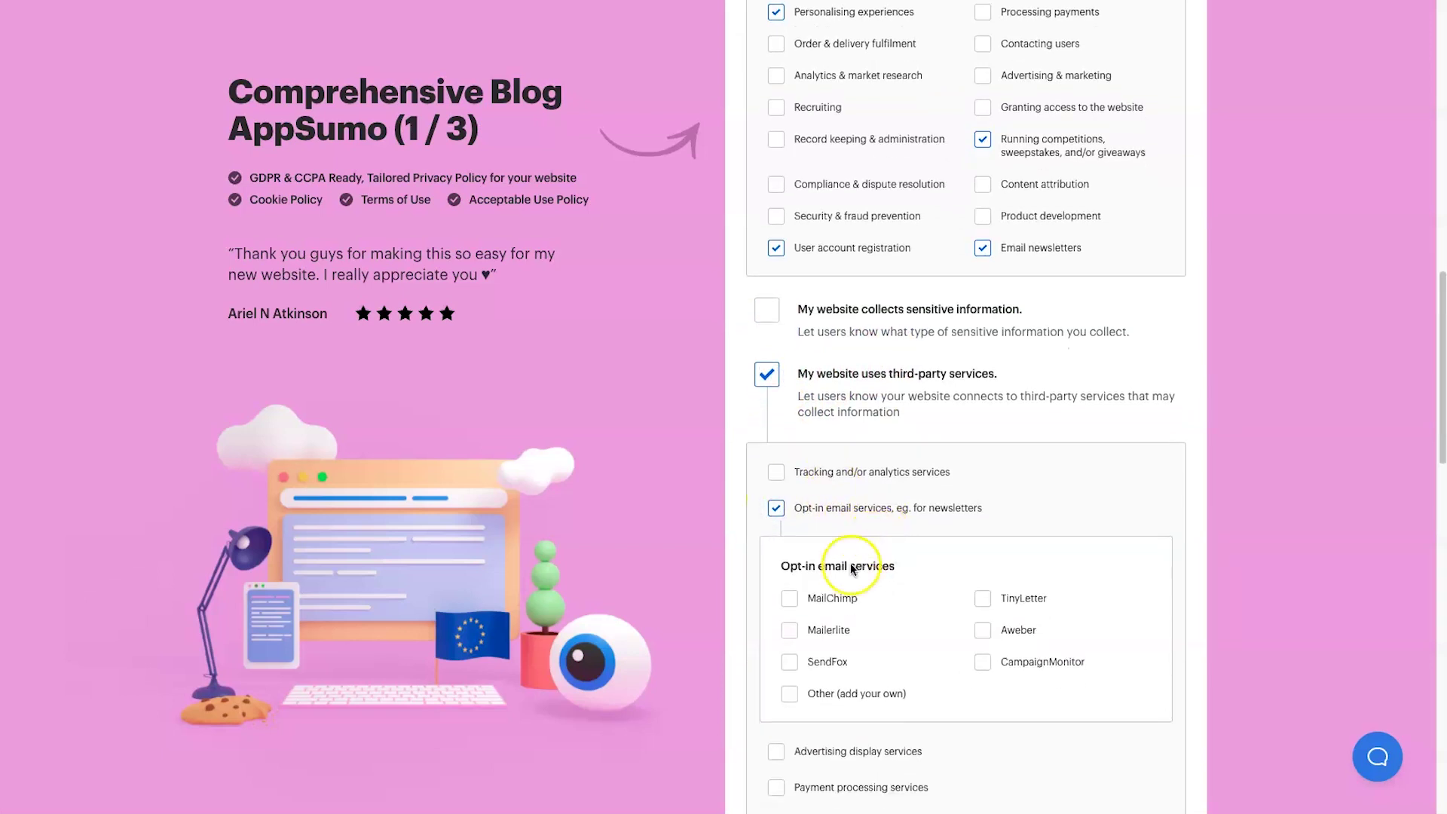
{"action": "left_click", "coordinate": [792, 678]}
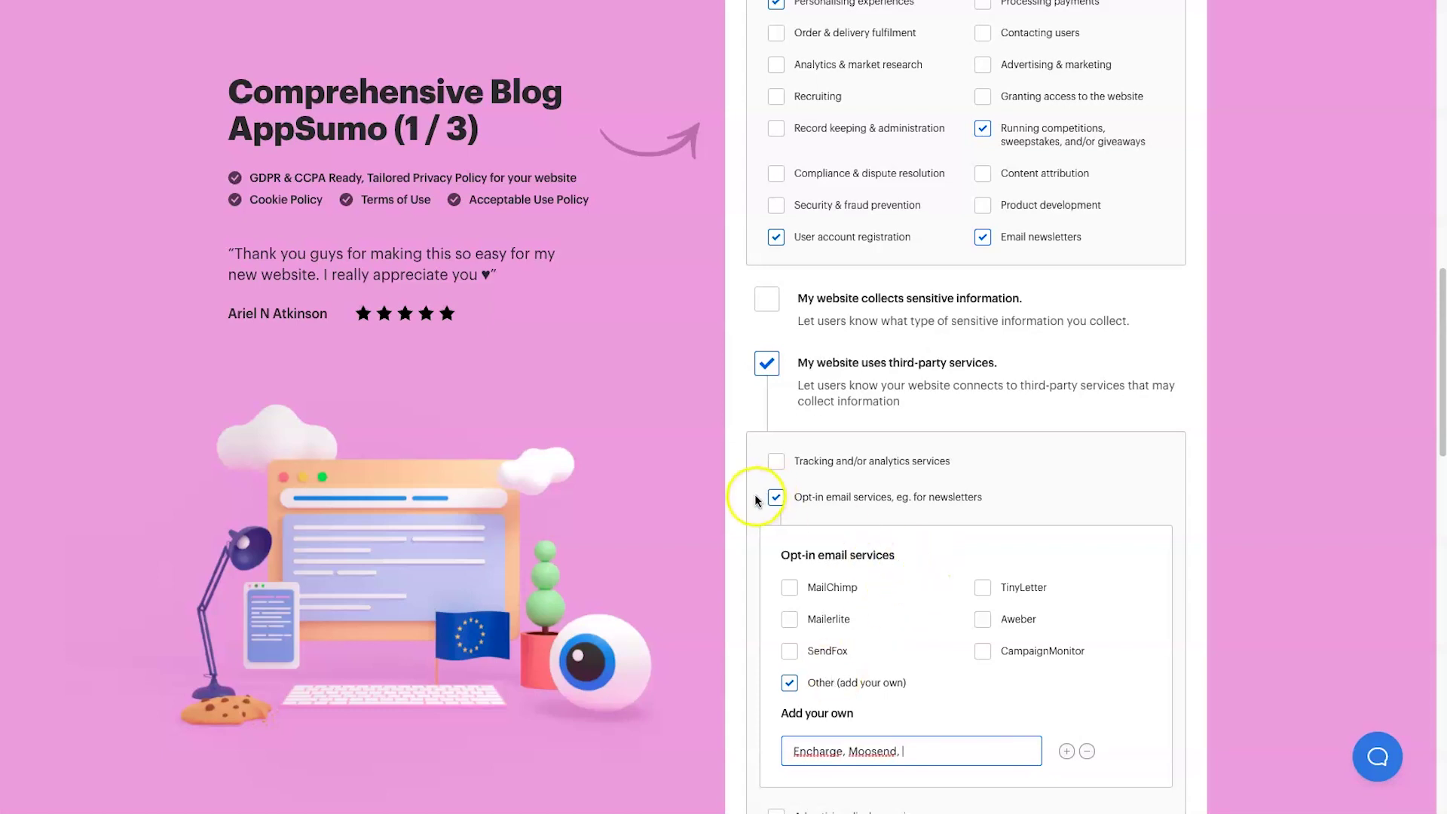
{"action": "scroll", "coordinate": [776, 512], "scroll_direction": "down", "scroll_amount": 4}
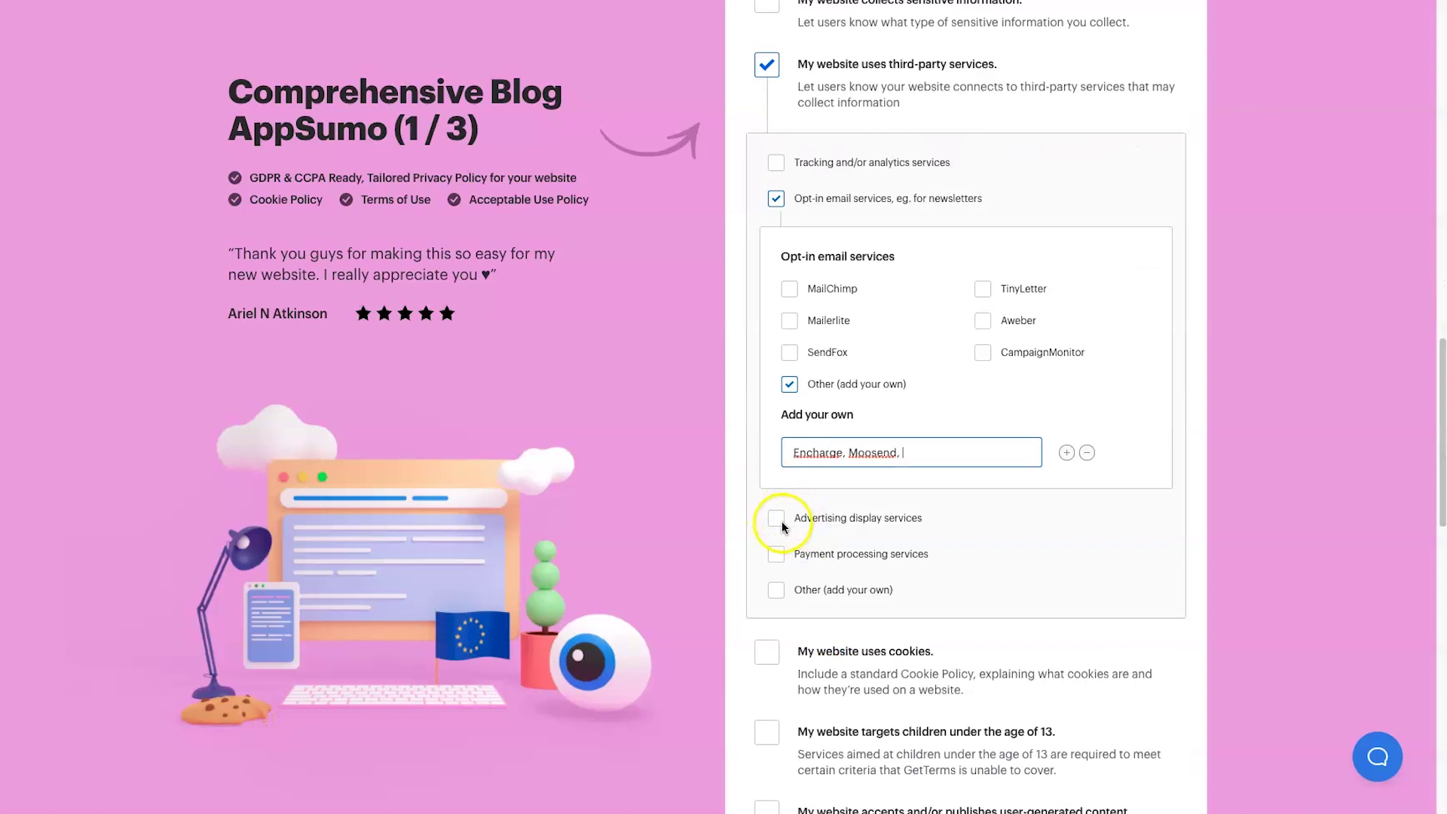
- Add tracking and analytics services with Google Analytics
{"action": "left_click", "coordinate": [776, 162]}
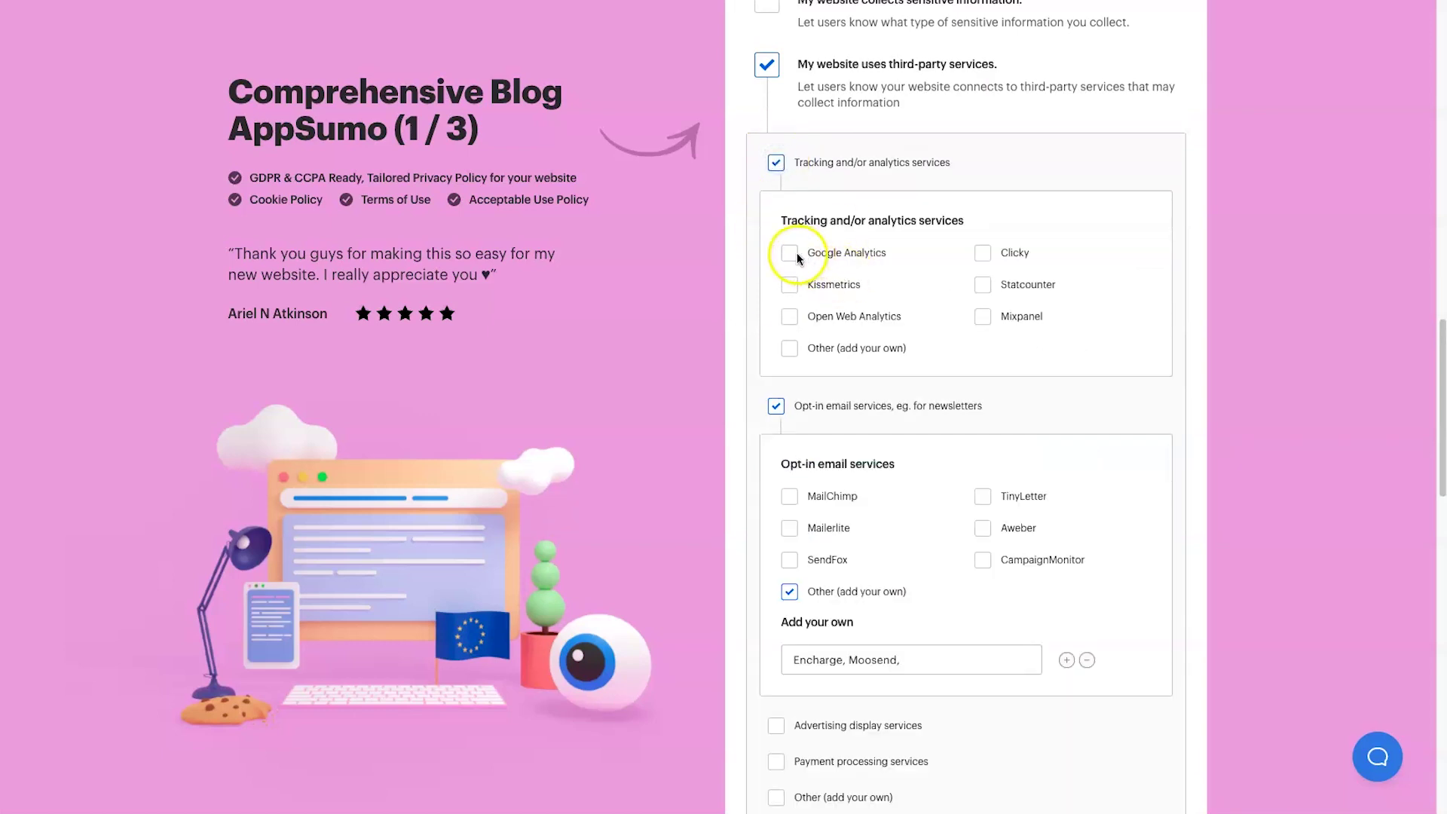
{"action": "left_click", "coordinate": [789, 324]}
{"action": "scroll", "coordinate": [800, 324], "scroll_direction": "down", "scroll_amount": 2}
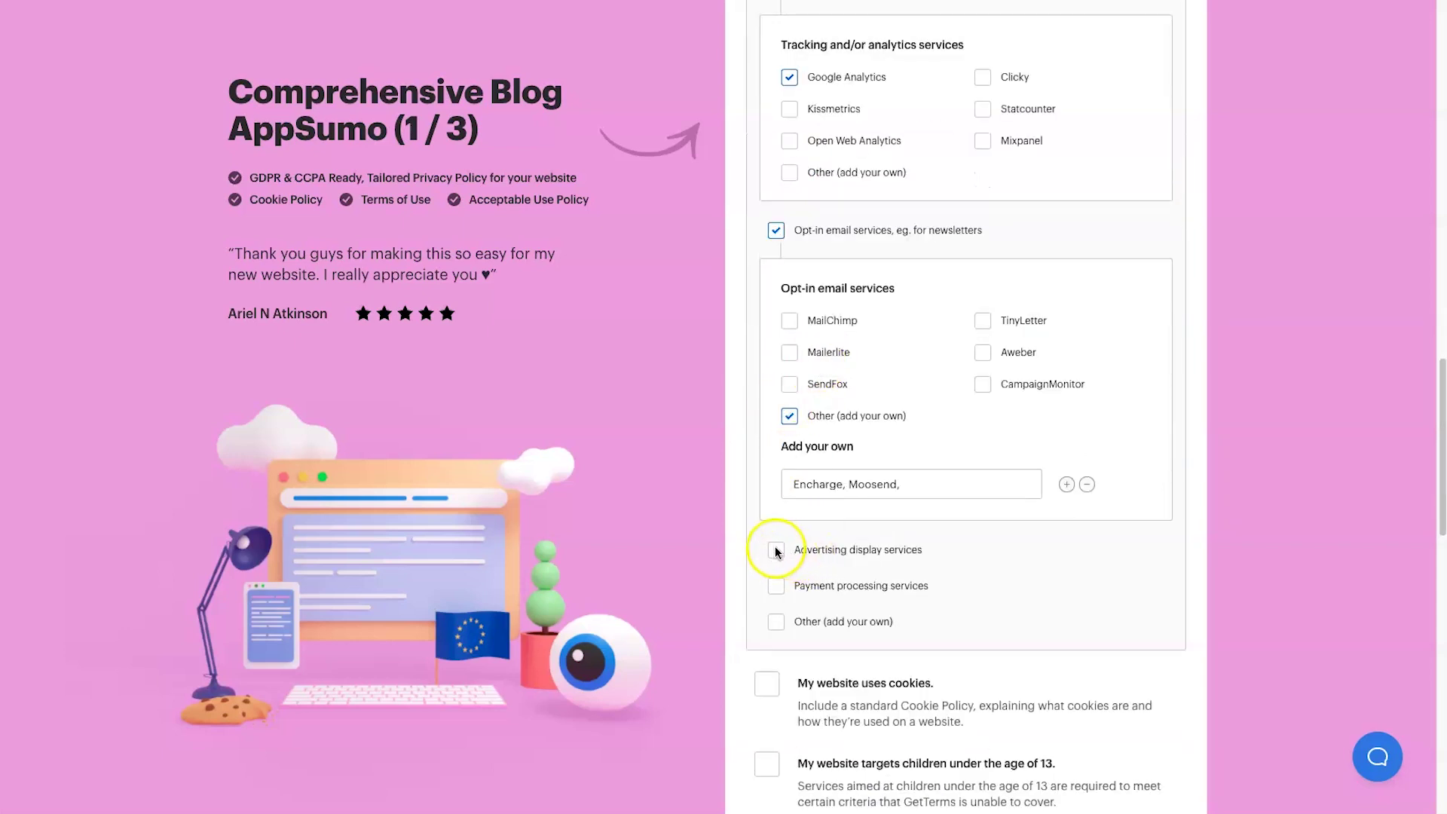
{"action": "scroll", "coordinate": [781, 557], "scroll_direction": "down", "scroll_amount": 1}
- Add payment processing services with PayPal and Stripe
{"action": "left_click", "coordinate": [777, 565]}
{"action": "scroll", "coordinate": [833, 607], "scroll_direction": "down", "scroll_amount": 1}
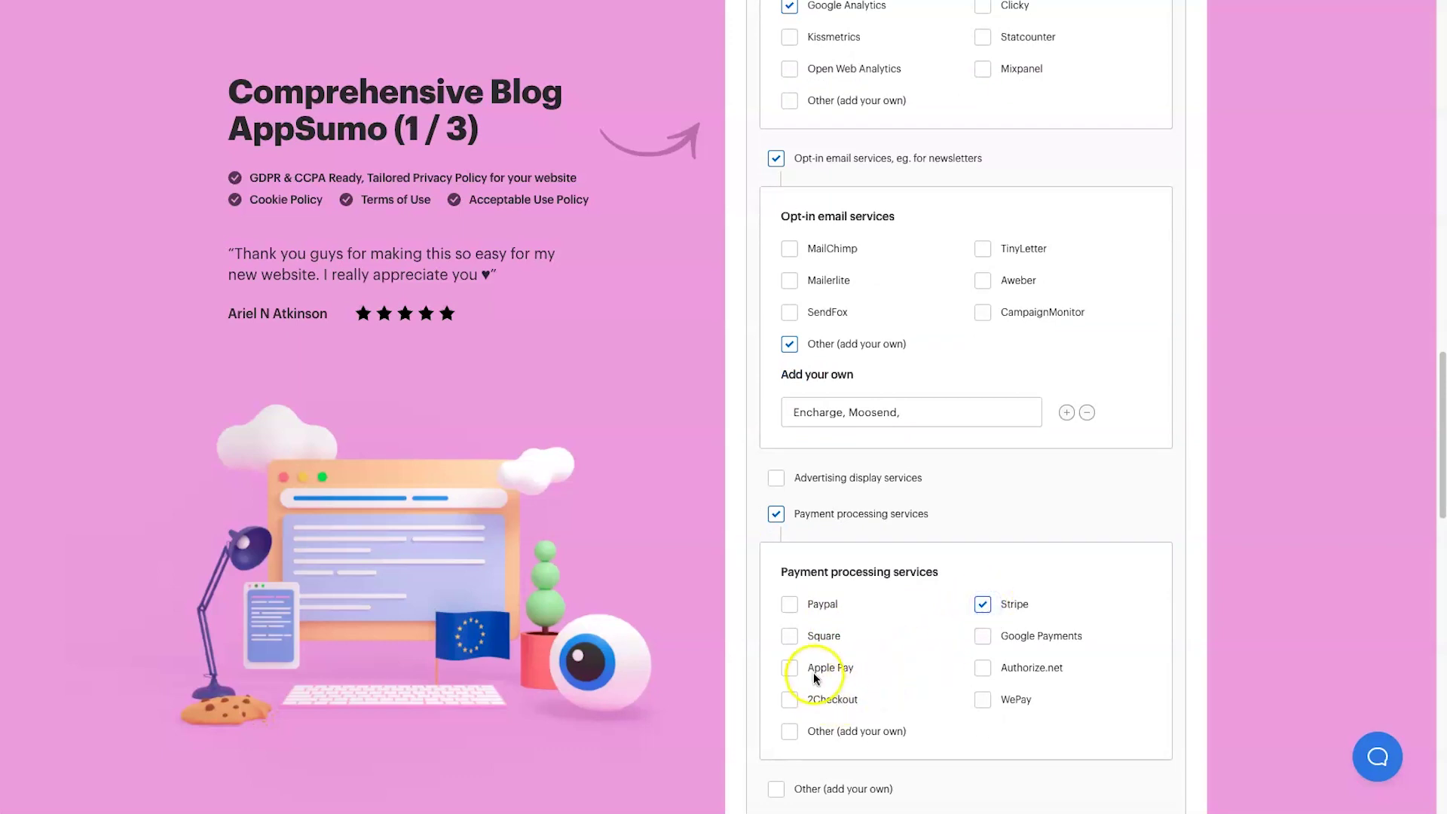
{"action": "left_click", "coordinate": [793, 605]}
{"action": "scroll", "coordinate": [816, 645], "scroll_direction": "down", "scroll_amount": 3}
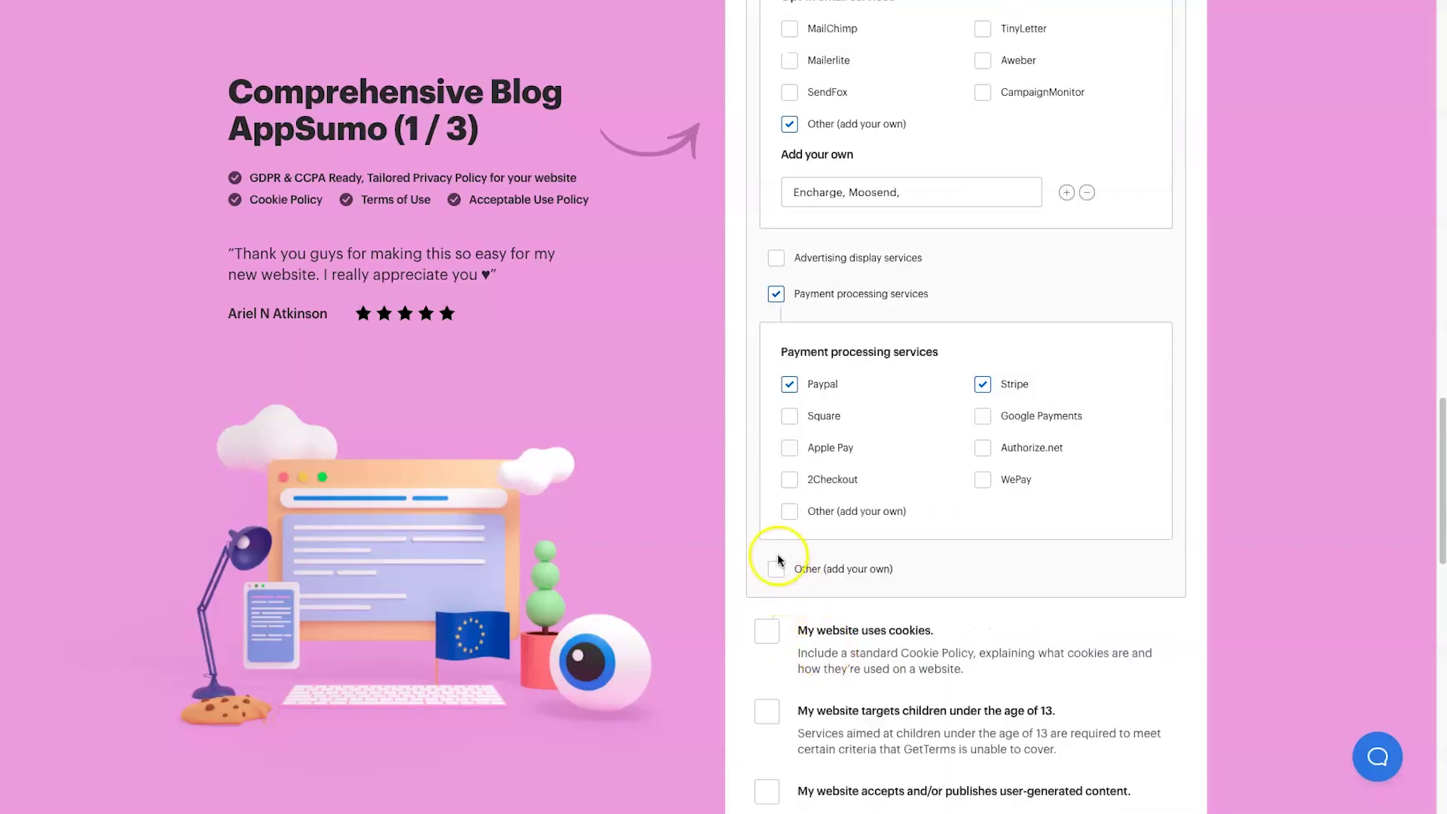
{"action": "scroll", "coordinate": [803, 549], "scroll_direction": "down", "scroll_amount": 1}
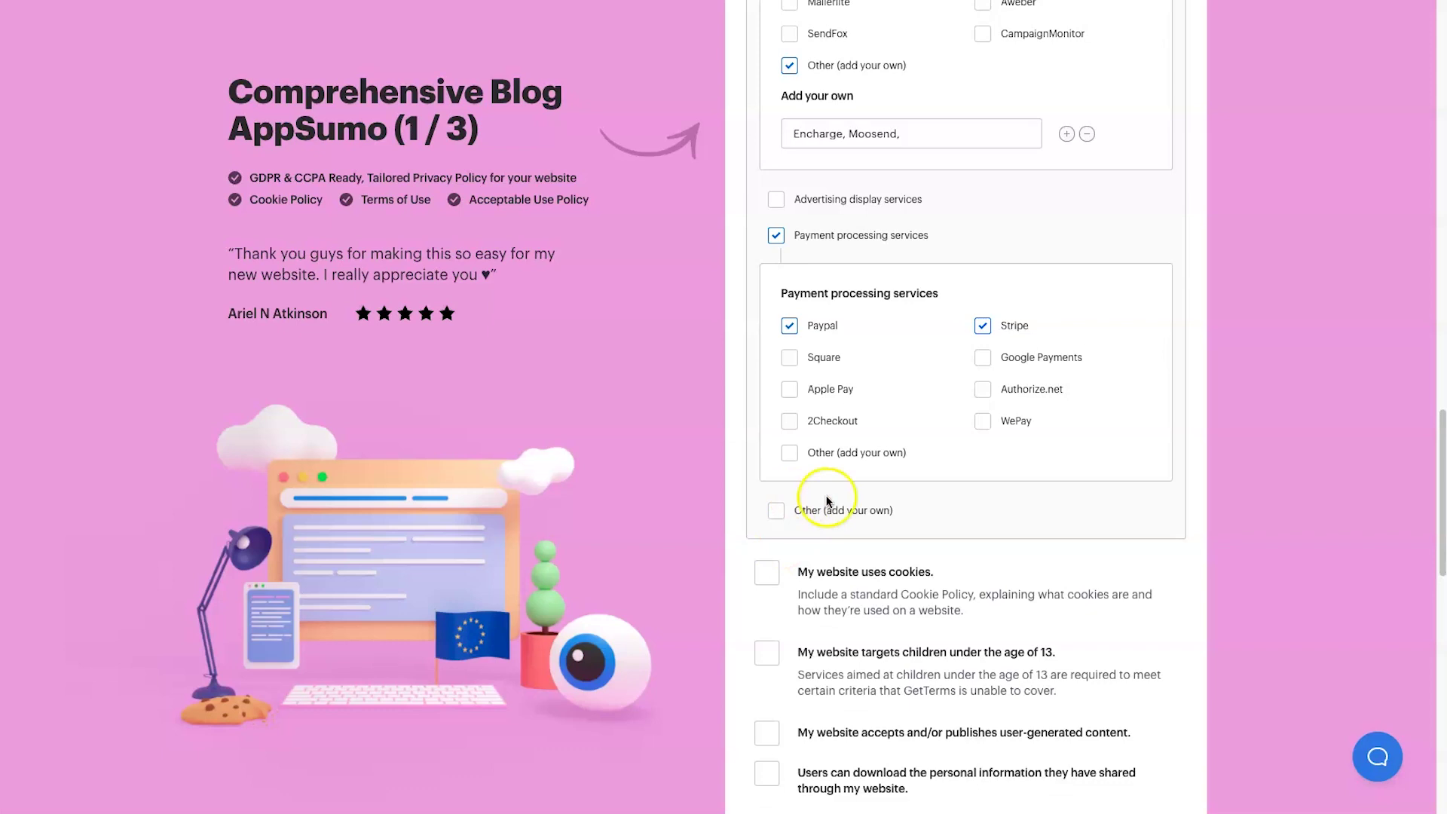
{"action": "scroll", "coordinate": [801, 505], "scroll_direction": "up", "scroll_amount": 11}
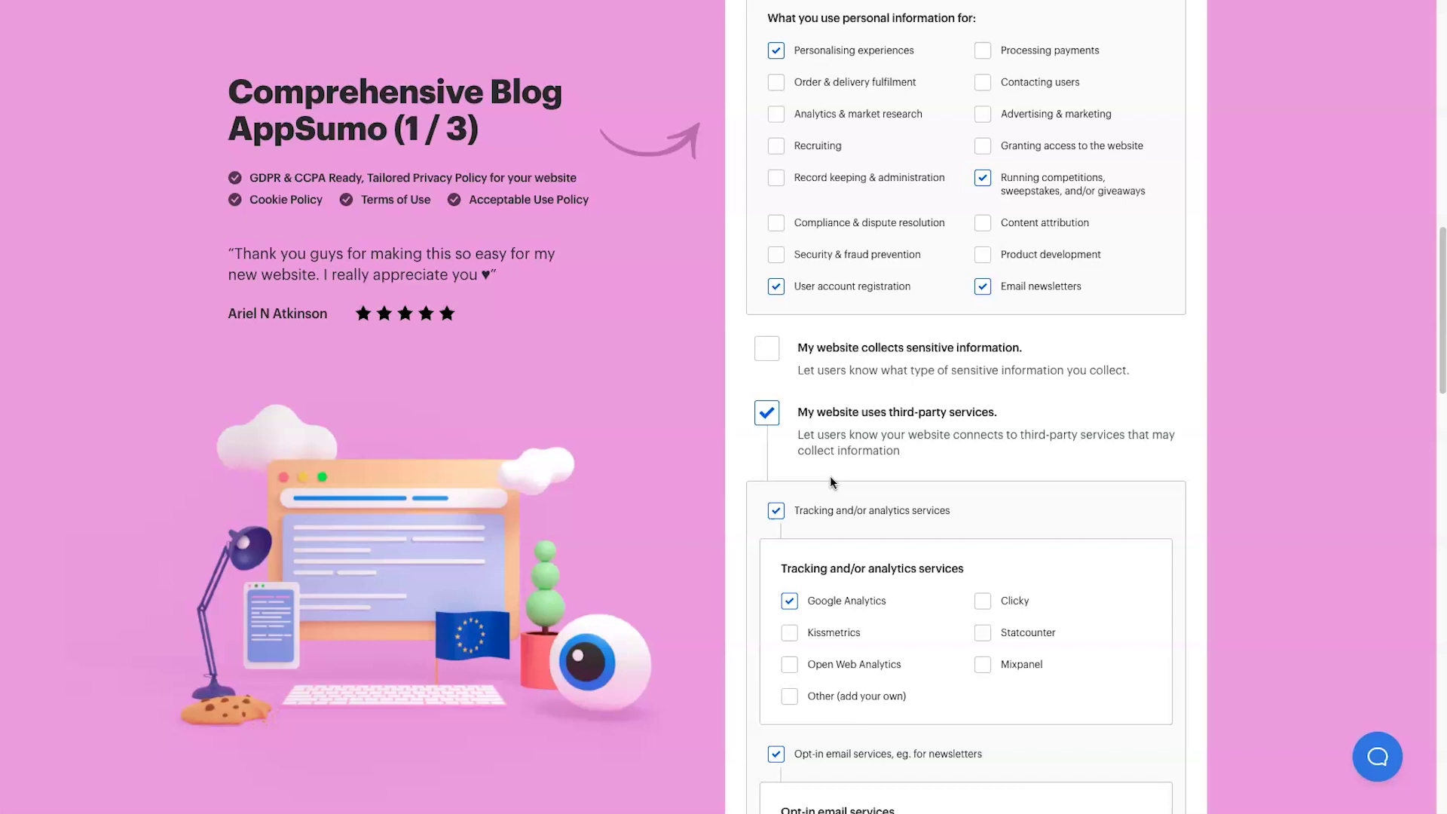
{"action": "scroll", "coordinate": [829, 476], "scroll_direction": "up", "scroll_amount": 4}
{"action": "scroll", "coordinate": [843, 431], "scroll_direction": "down", "scroll_amount": 17}
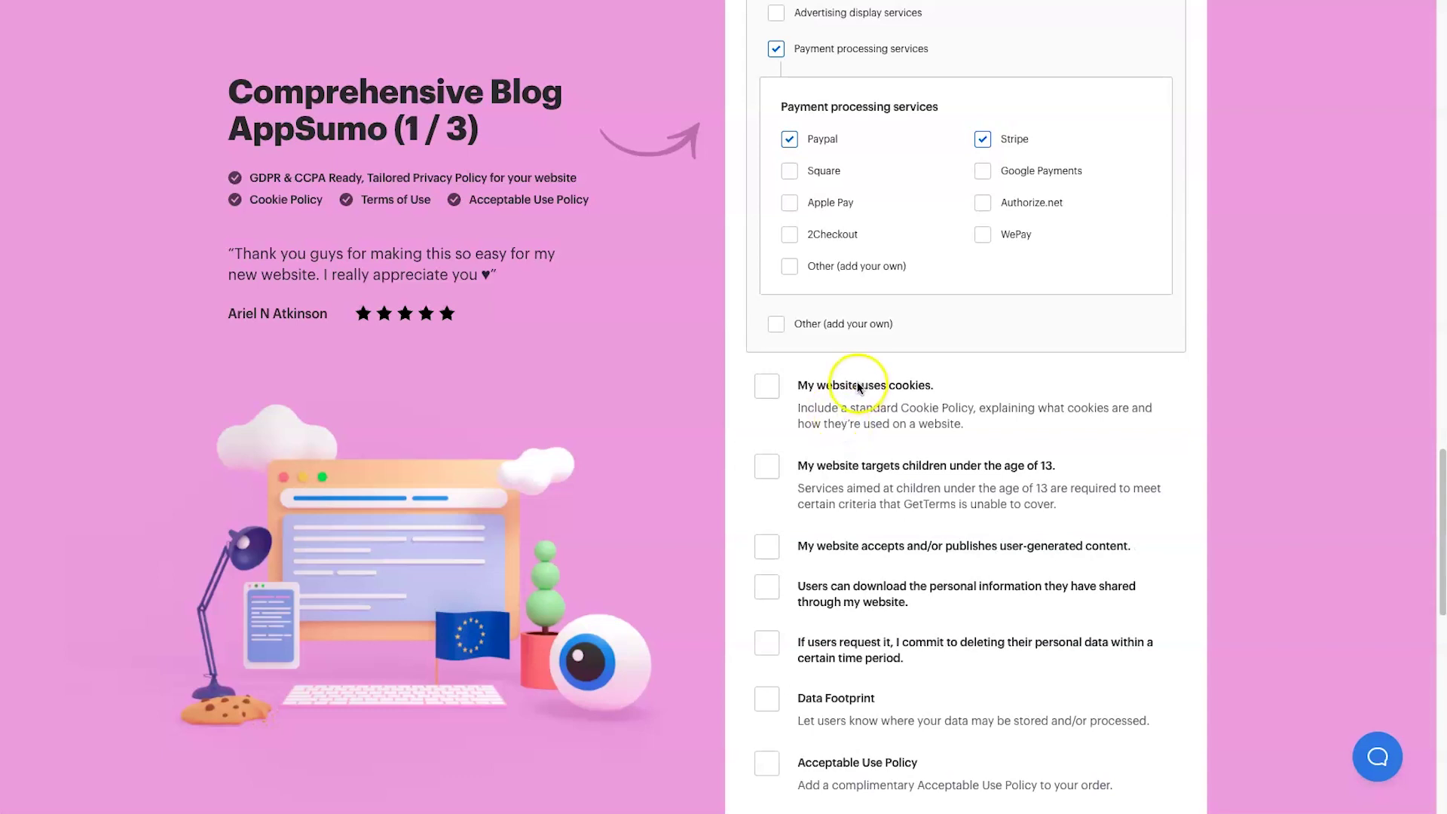
- Tick 'My website uses cookies' and add Performance cookies alongside Essential cookies
{"action": "scroll", "coordinate": [857, 386], "scroll_direction": "down", "scroll_amount": 1}
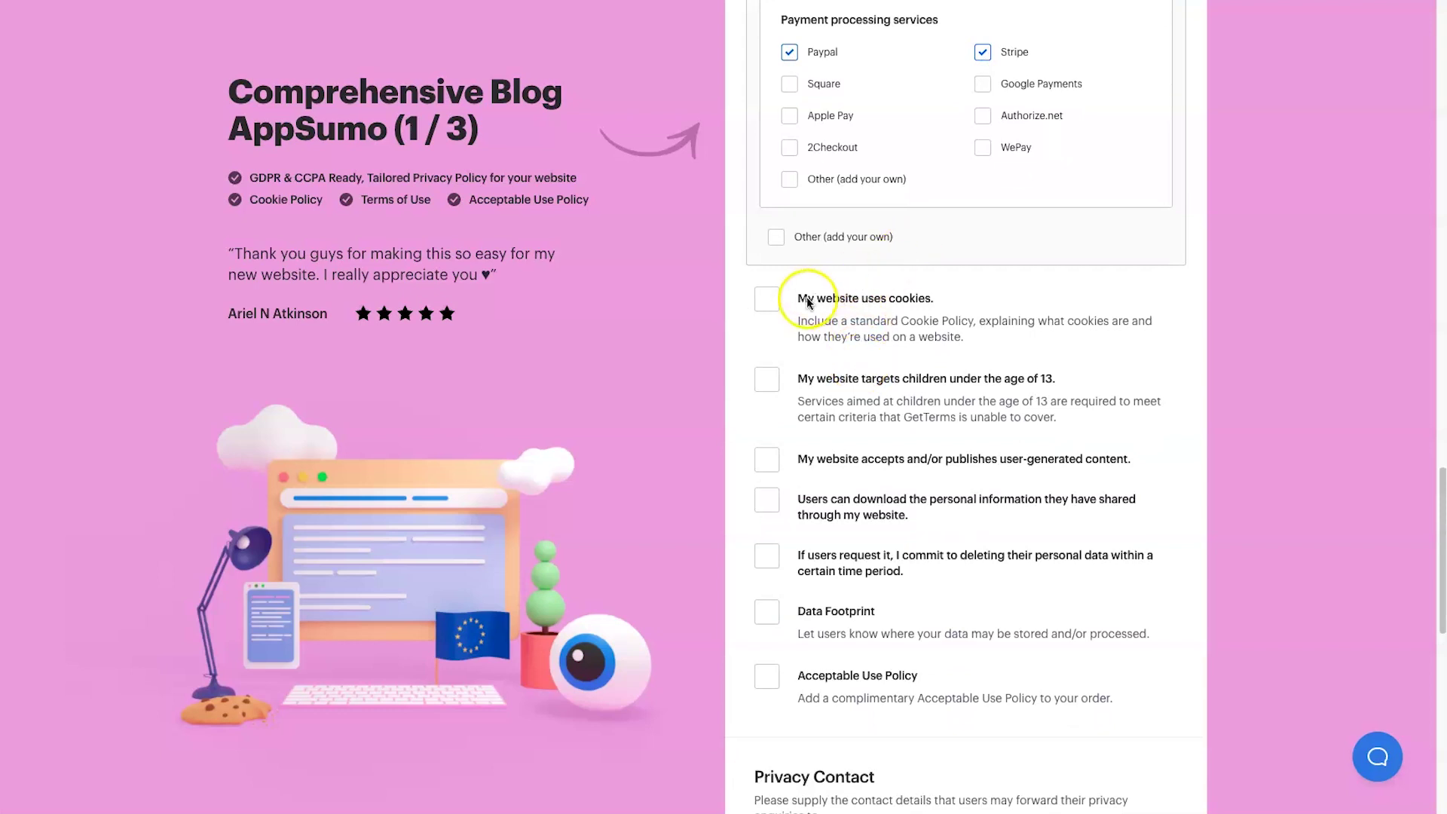
{"action": "left_click", "coordinate": [770, 299]}
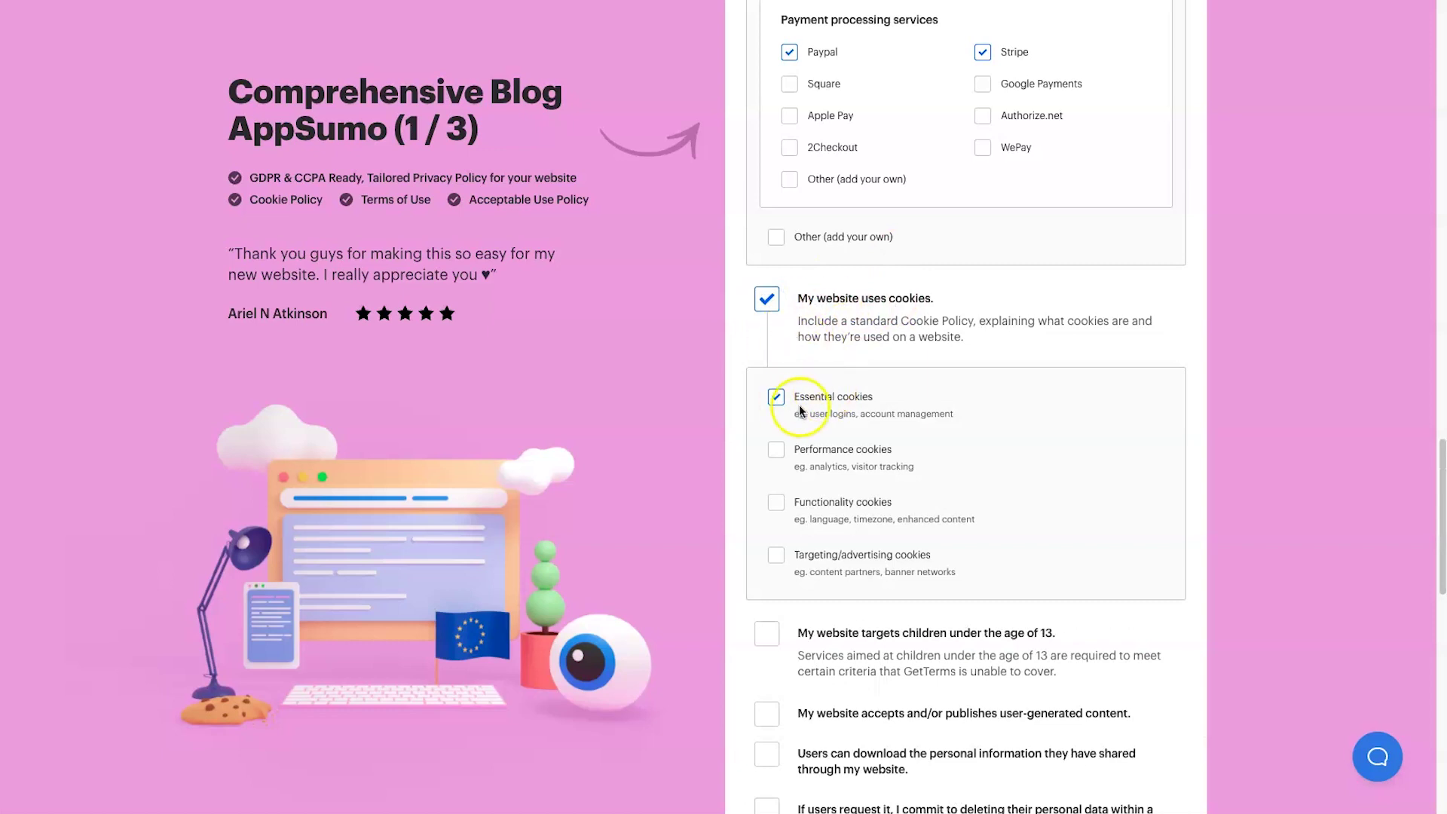
{"action": "left_click", "coordinate": [773, 449]}
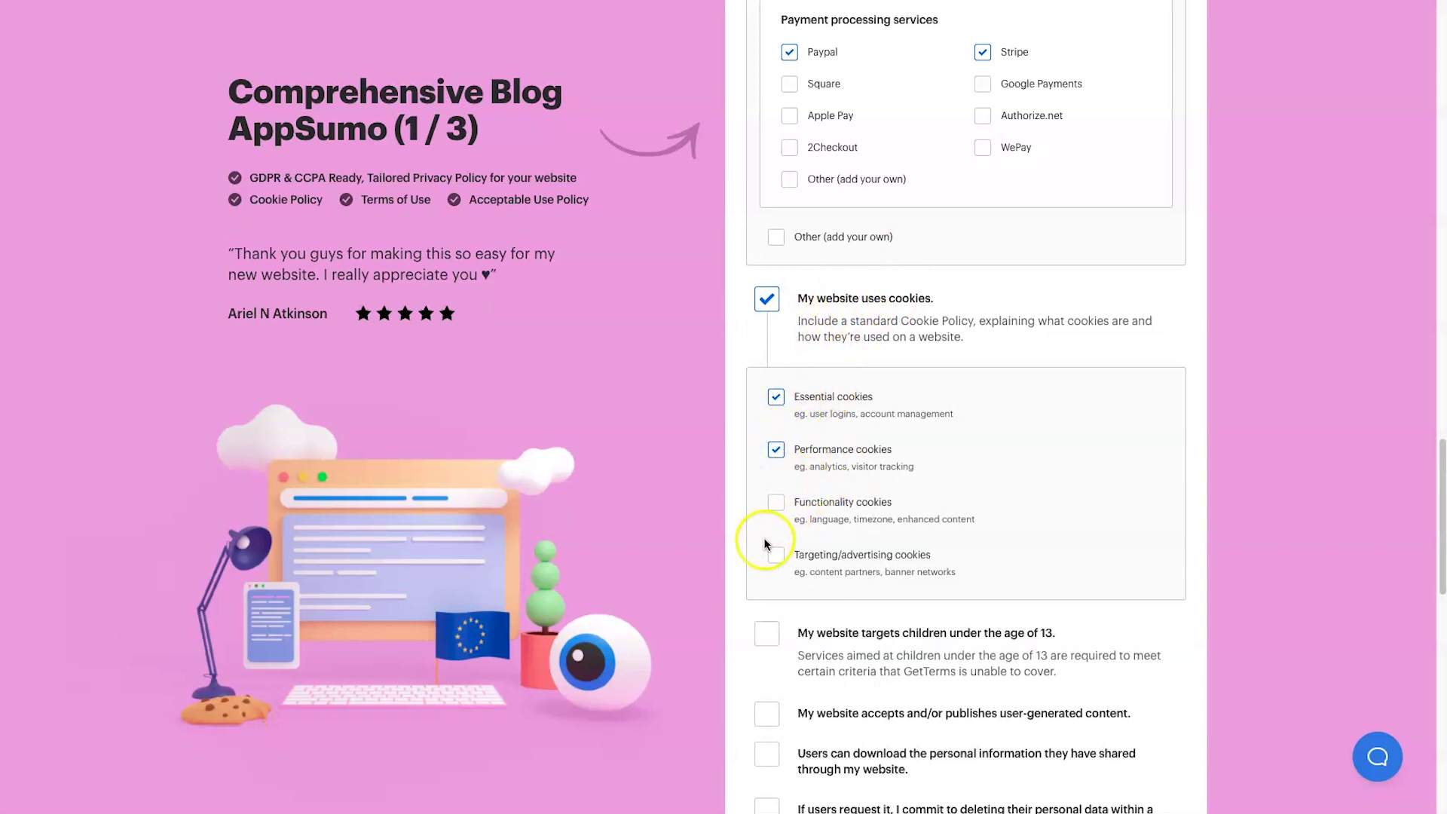
{"action": "scroll", "coordinate": [768, 530], "scroll_direction": "down", "scroll_amount": 1}
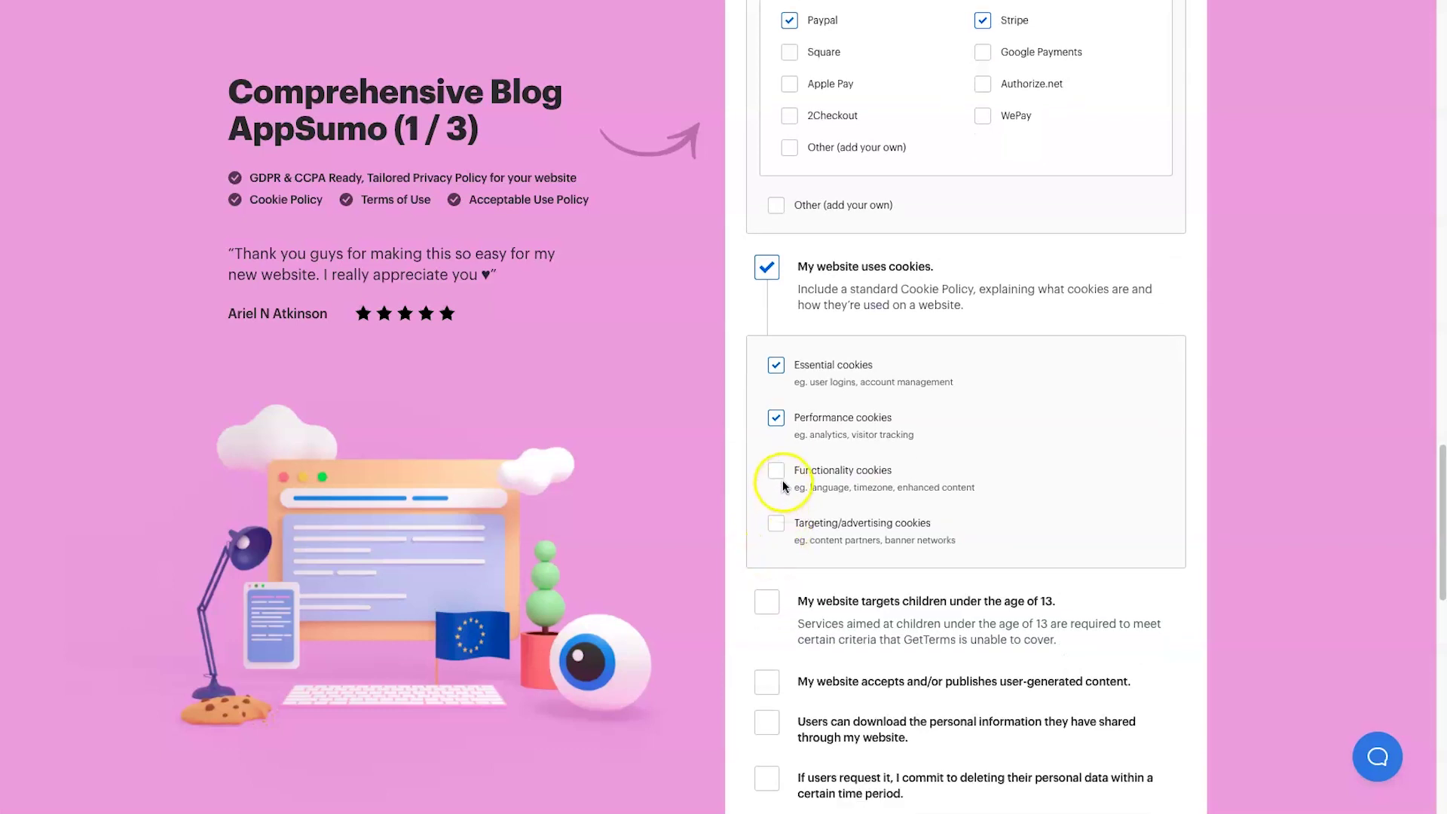
{"action": "scroll", "coordinate": [782, 486], "scroll_direction": "down", "scroll_amount": 3}
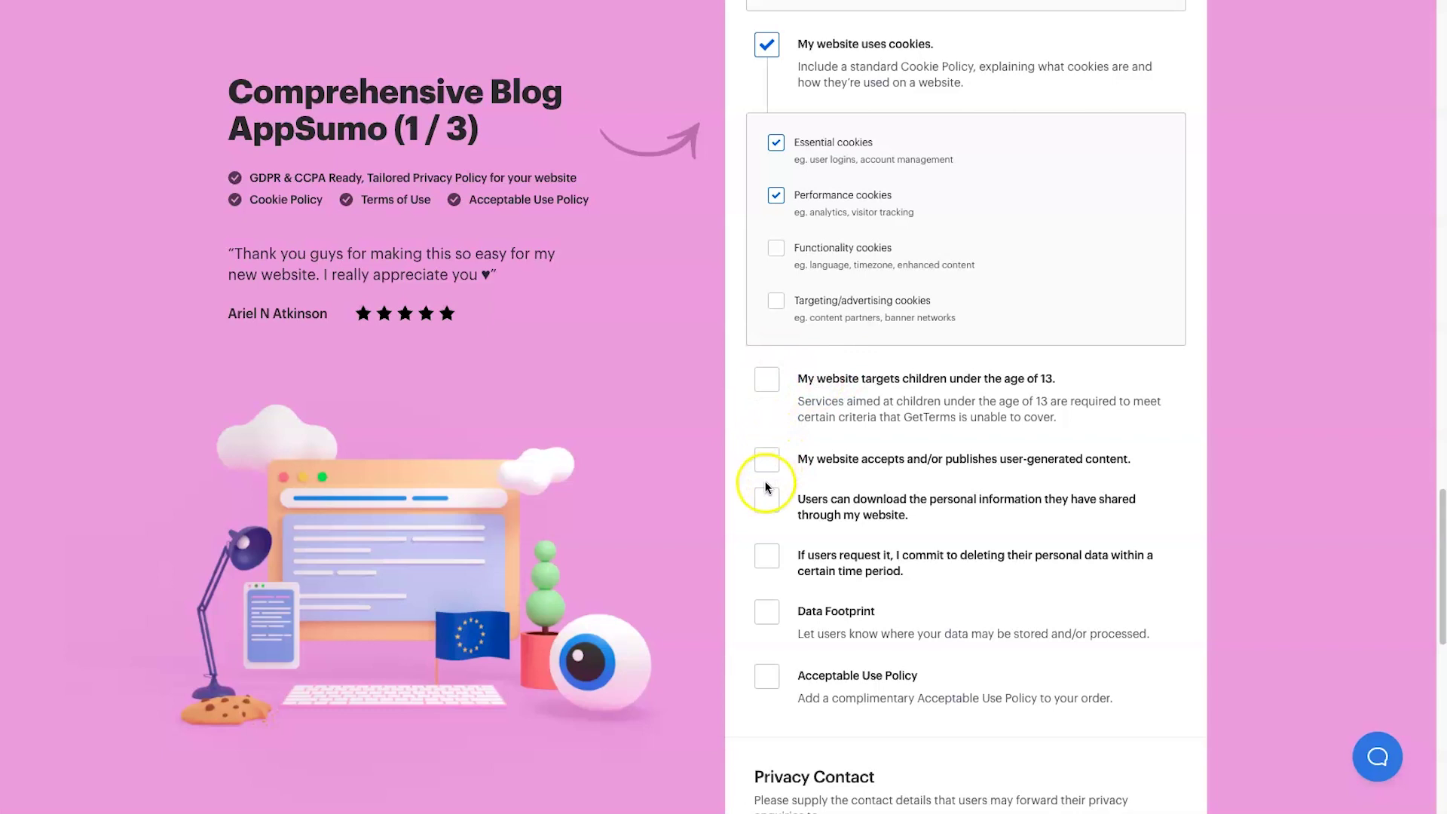
{"action": "scroll", "coordinate": [768, 467], "scroll_direction": "down", "scroll_amount": 1}
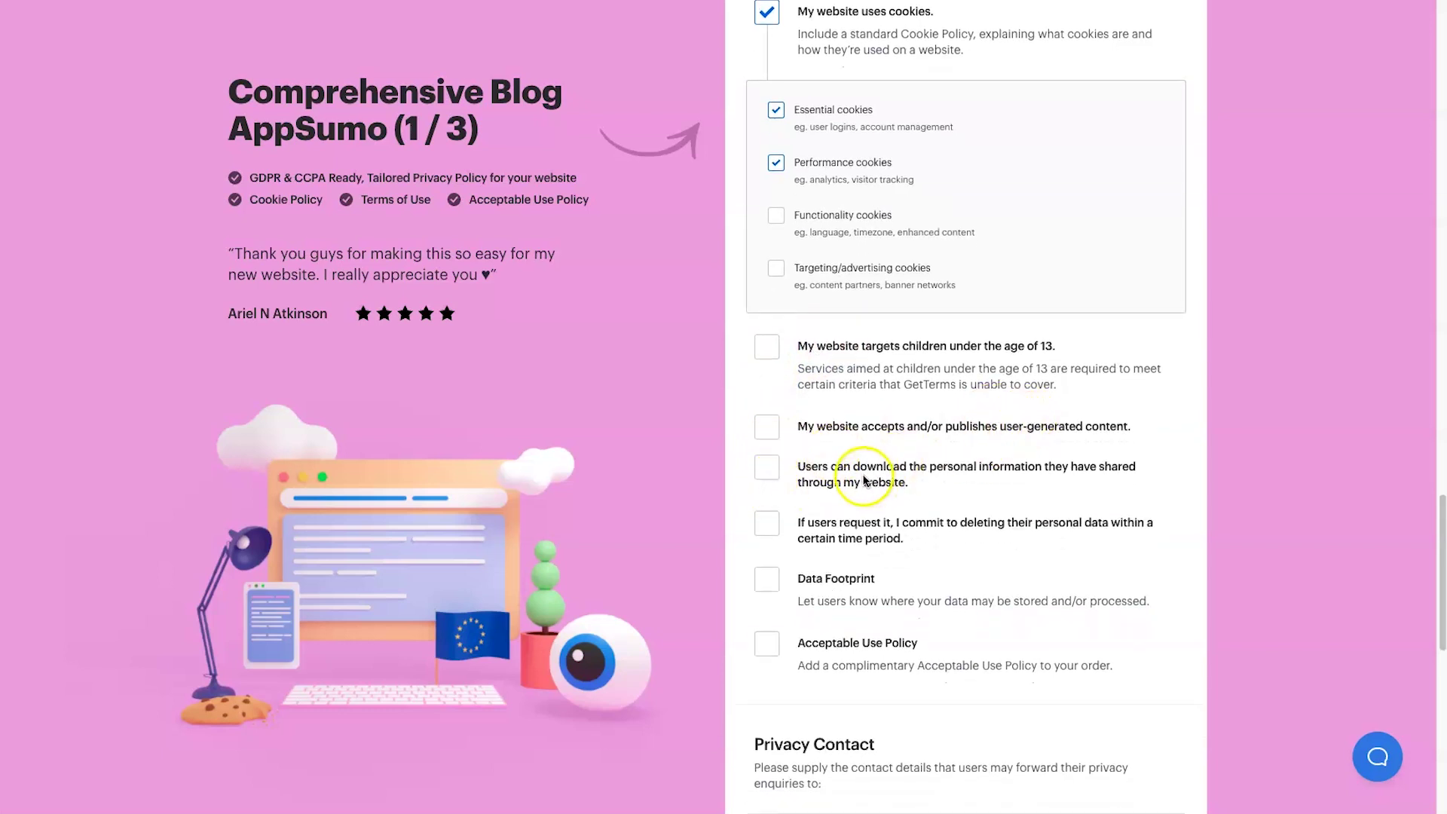
{"action": "scroll", "coordinate": [782, 468], "scroll_direction": "down", "scroll_amount": 1}
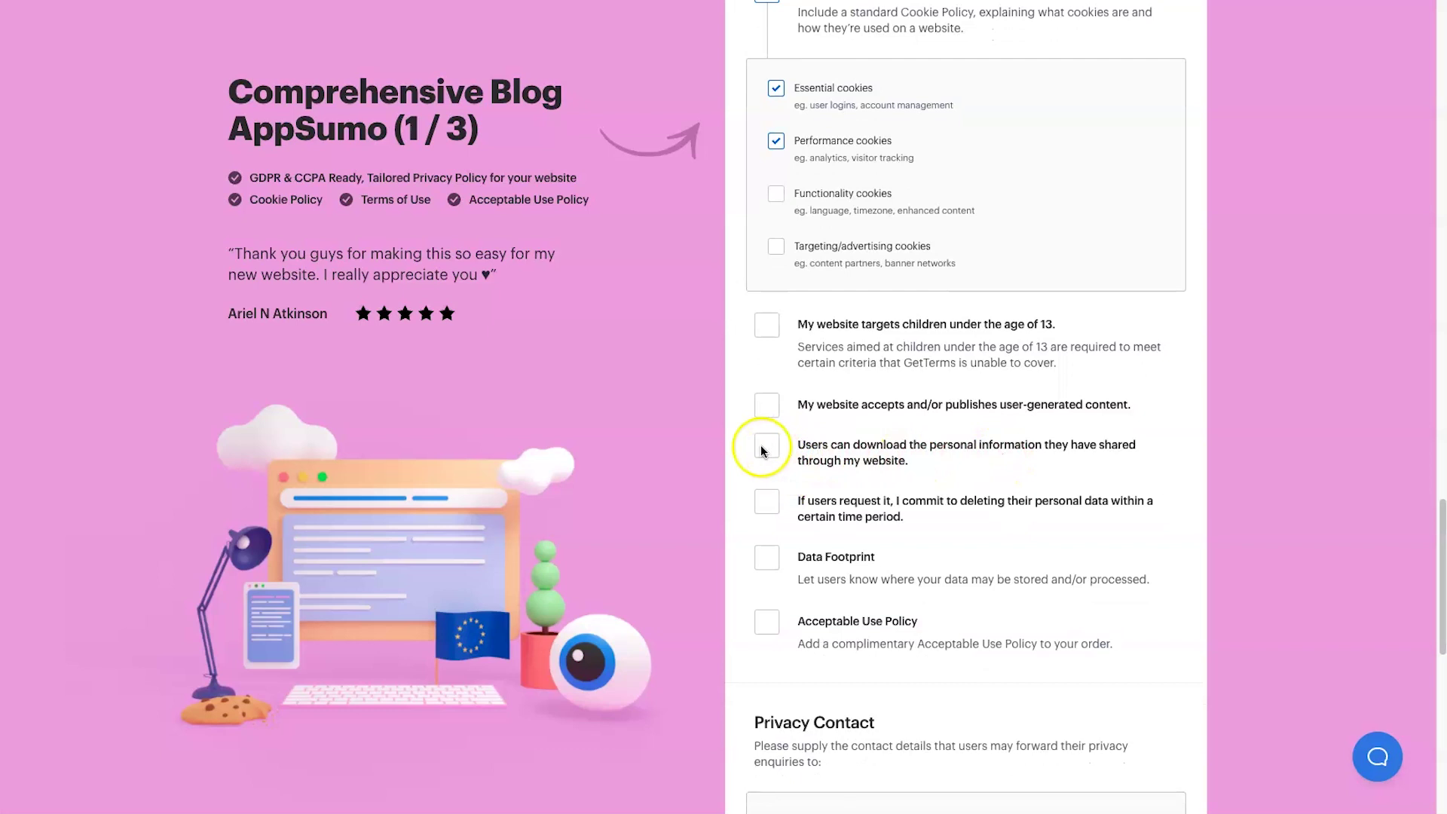
- Commit to deleting user data within 30 days and add the complimentary Acceptable Use Policy
{"action": "left_click", "coordinate": [769, 500]}
{"action": "left_click", "coordinate": [803, 605]}
{"action": "type", "text": "30"}
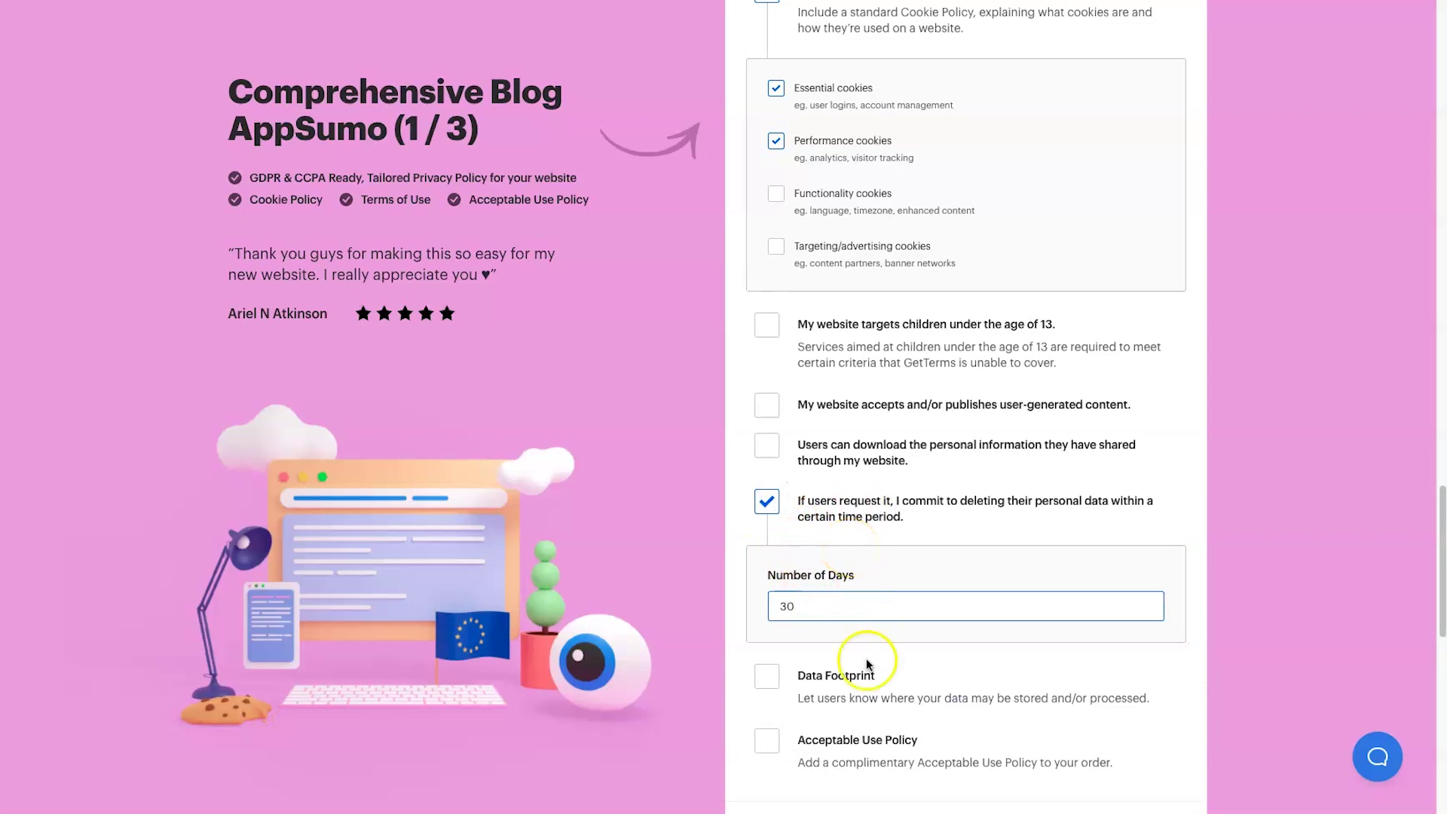
{"action": "scroll", "coordinate": [799, 674], "scroll_direction": "down", "scroll_amount": 1}
{"action": "left_click", "coordinate": [776, 658]}
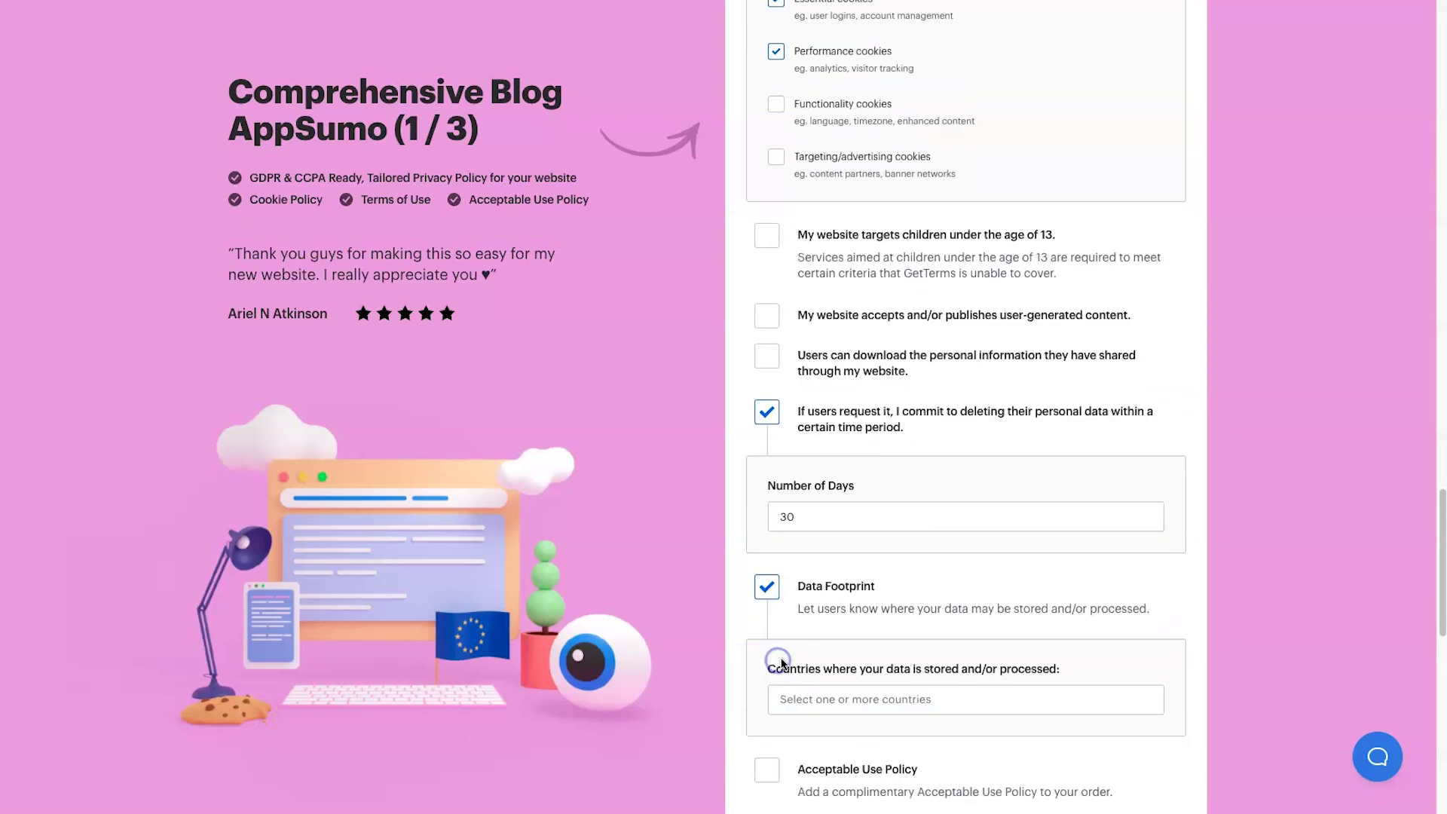
{"action": "scroll", "coordinate": [772, 655], "scroll_direction": "down", "scroll_amount": 3}
{"action": "left_click", "coordinate": [759, 445]}
{"action": "left_click", "coordinate": [764, 511]}
{"action": "scroll", "coordinate": [829, 566], "scroll_direction": "down", "scroll_amount": 1}
- Enter the privacy contact's name and begin the contact page address
{"action": "left_click", "coordinate": [865, 648]}
{"action": "type", "text": "Phil"}
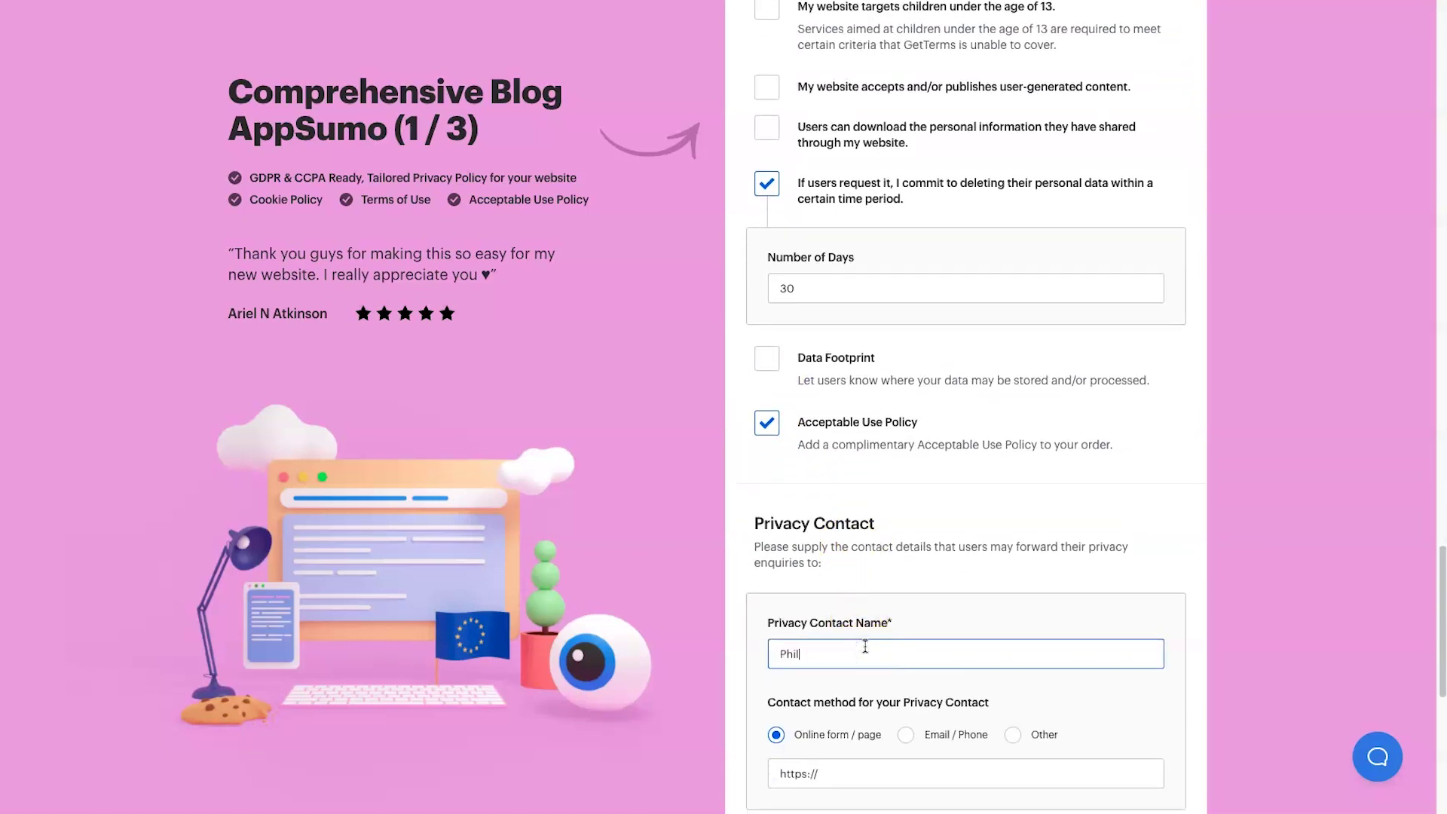
{"action": "scroll", "coordinate": [865, 646], "scroll_direction": "down", "scroll_amount": 1}
{"action": "left_click", "coordinate": [865, 697]}
{"action": "type", "text": "legitmarketingreviews.com/conta"}
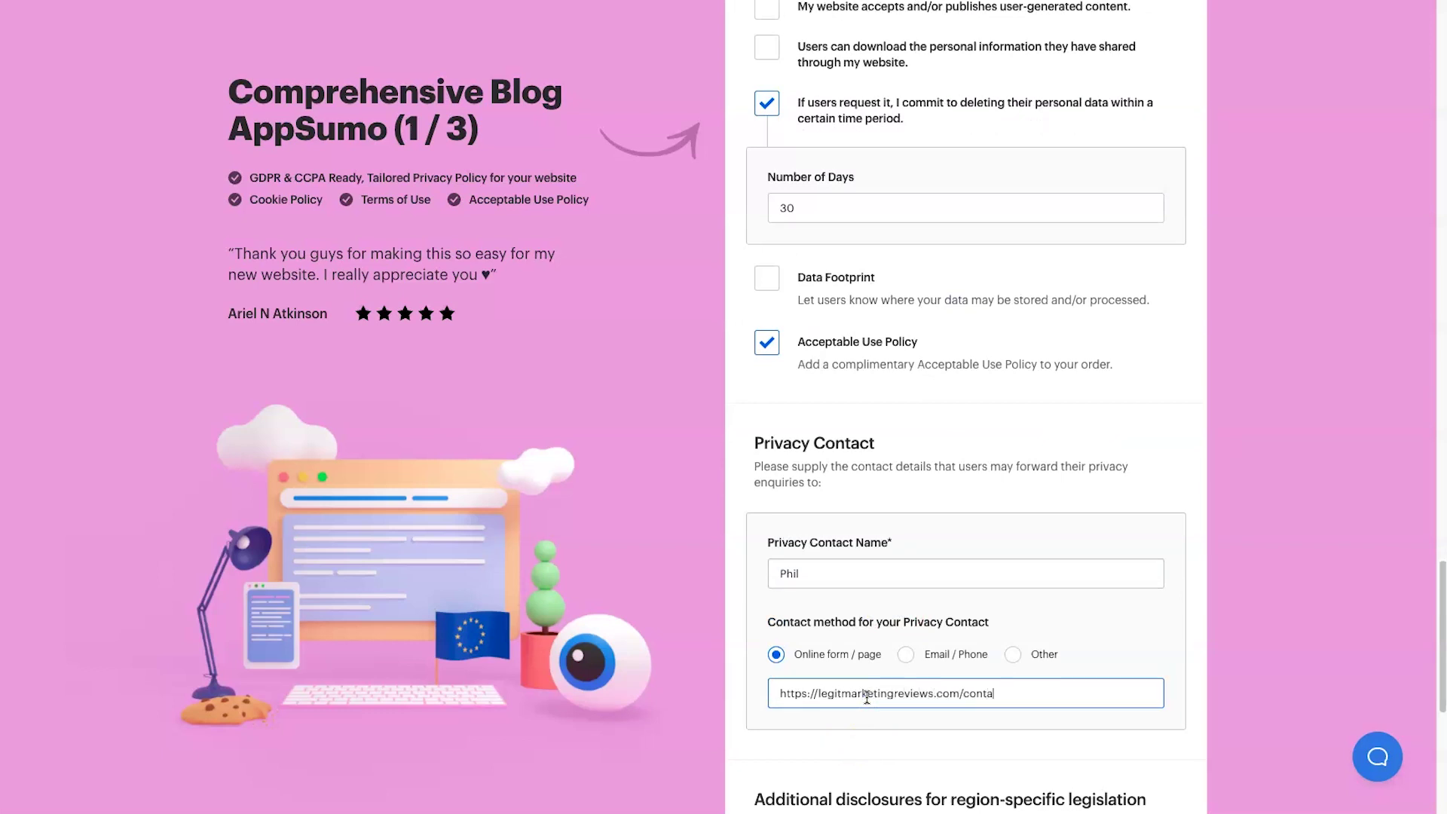
- Accept the GetTerms.io disclaimer and generate the Legit Marketing Reviews policies
{"action": "scroll", "coordinate": [846, 784], "scroll_direction": "down", "scroll_amount": 3}
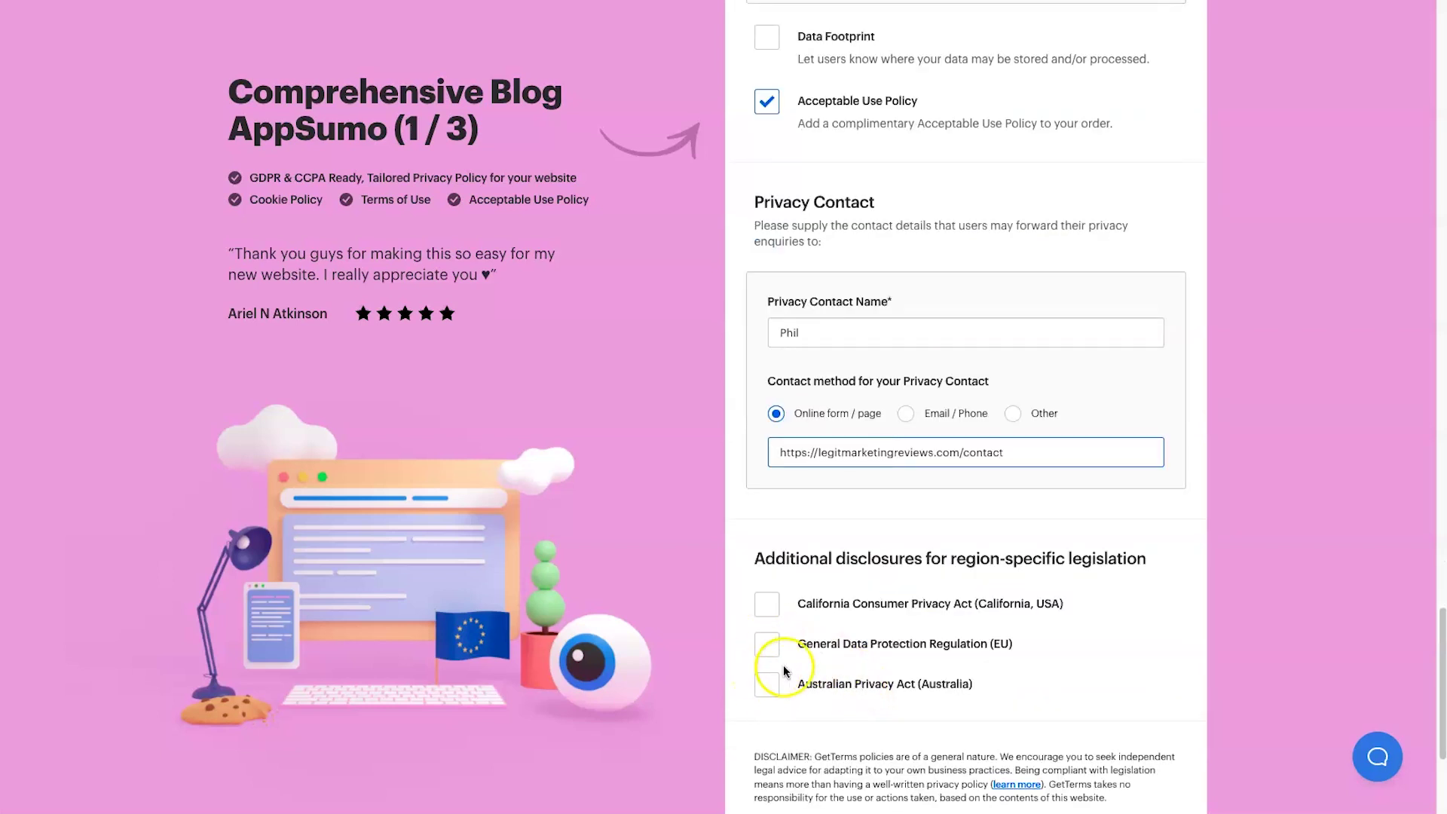
{"action": "scroll", "coordinate": [783, 664], "scroll_direction": "down", "scroll_amount": 2}
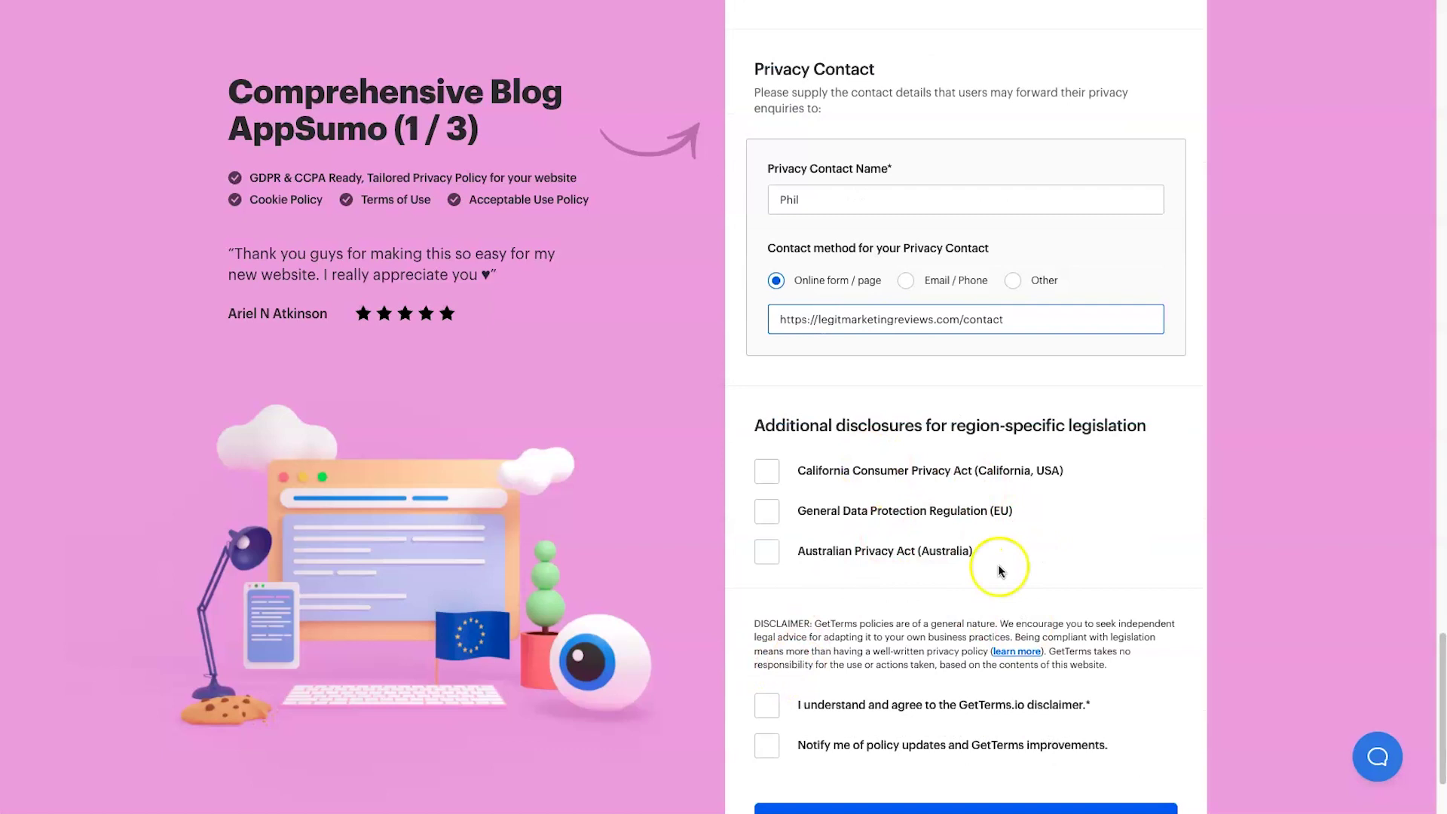
{"action": "scroll", "coordinate": [967, 567], "scroll_direction": "down", "scroll_amount": 1}
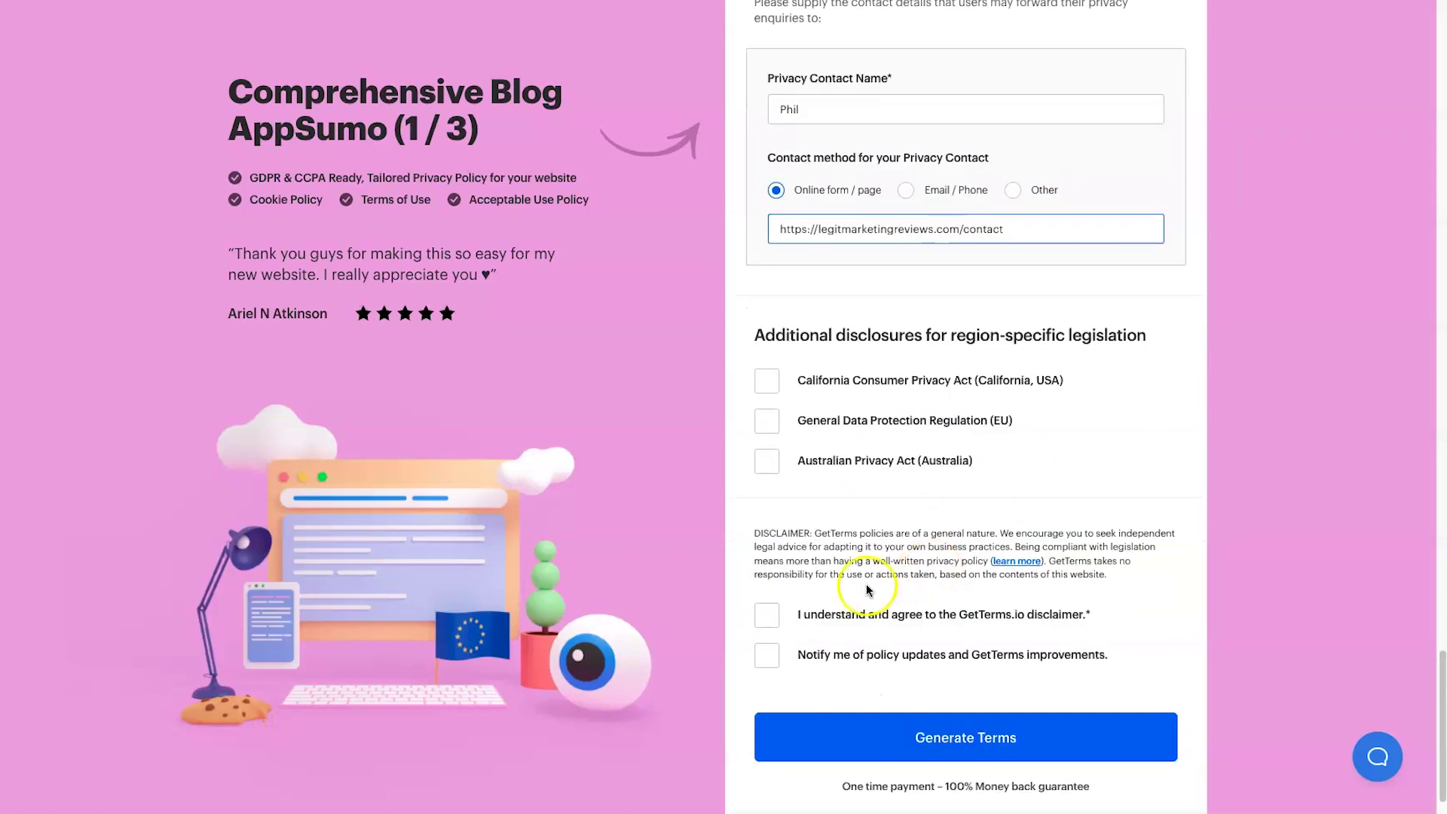
{"action": "left_click", "coordinate": [774, 623]}
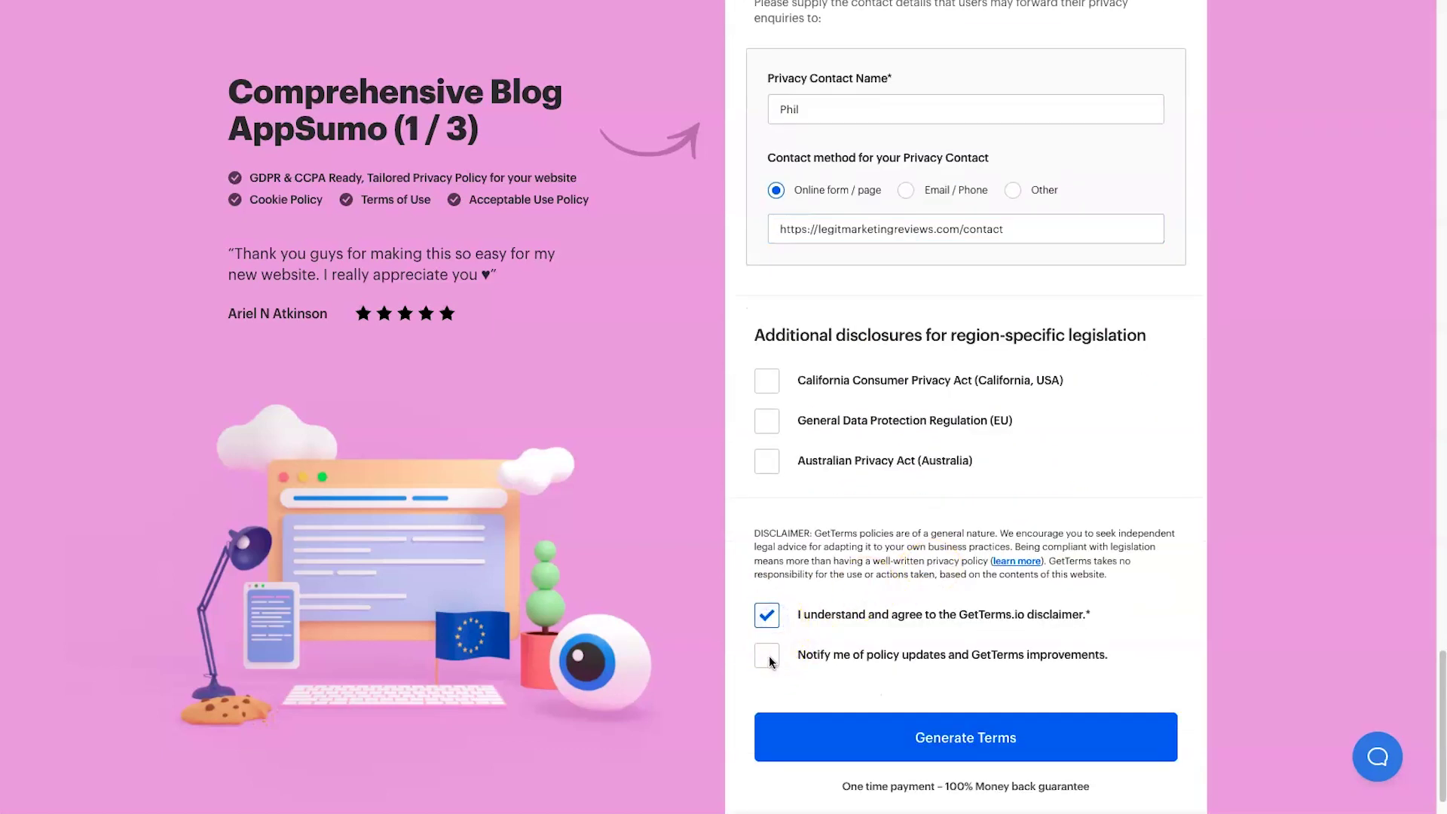
{"action": "scroll", "coordinate": [965, 735], "scroll_direction": "down", "scroll_amount": 1}
{"action": "scroll", "coordinate": [965, 739], "scroll_direction": "down", "scroll_amount": 1}
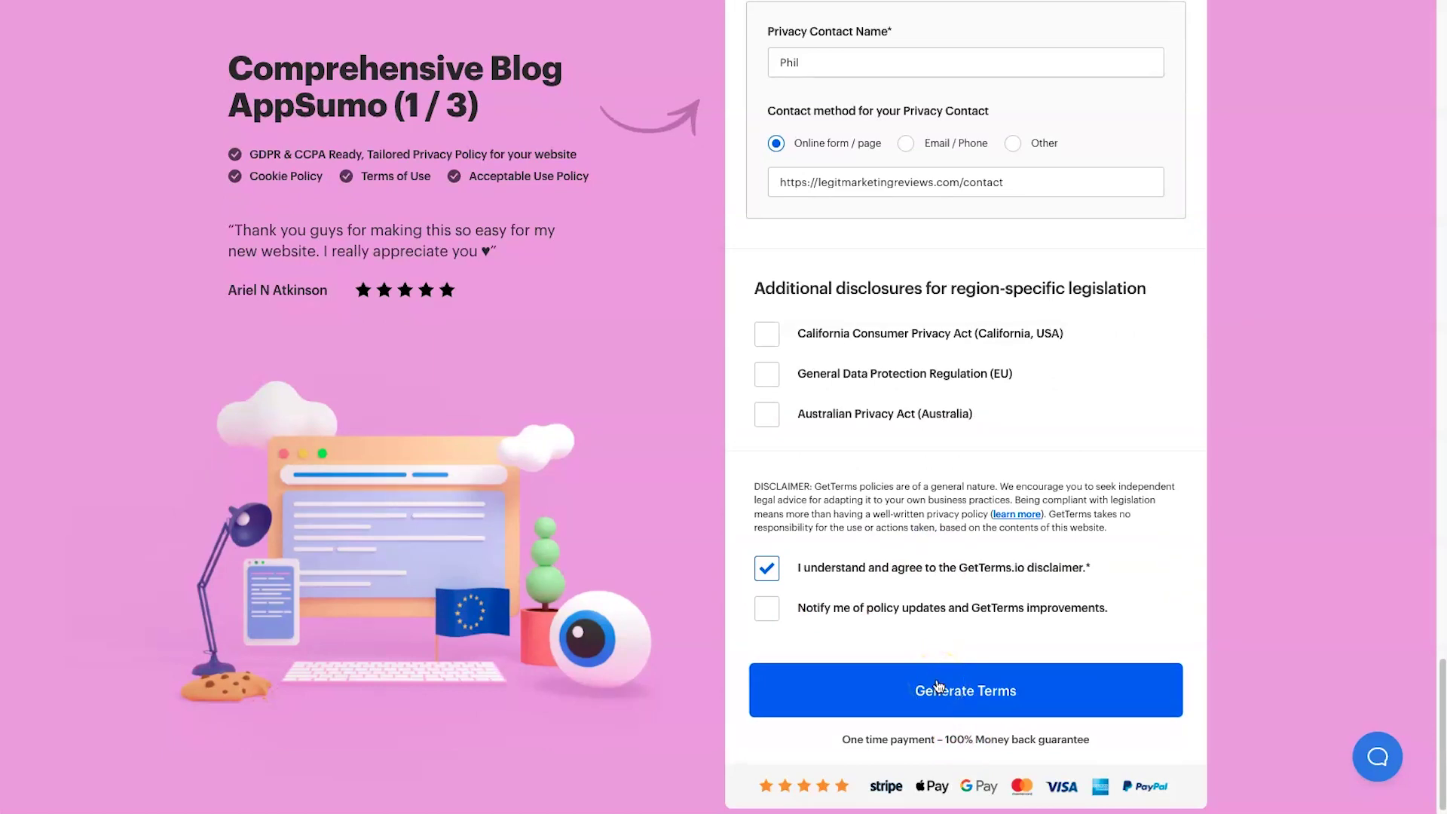
{"action": "scroll", "coordinate": [923, 599], "scroll_direction": "up", "scroll_amount": 20}
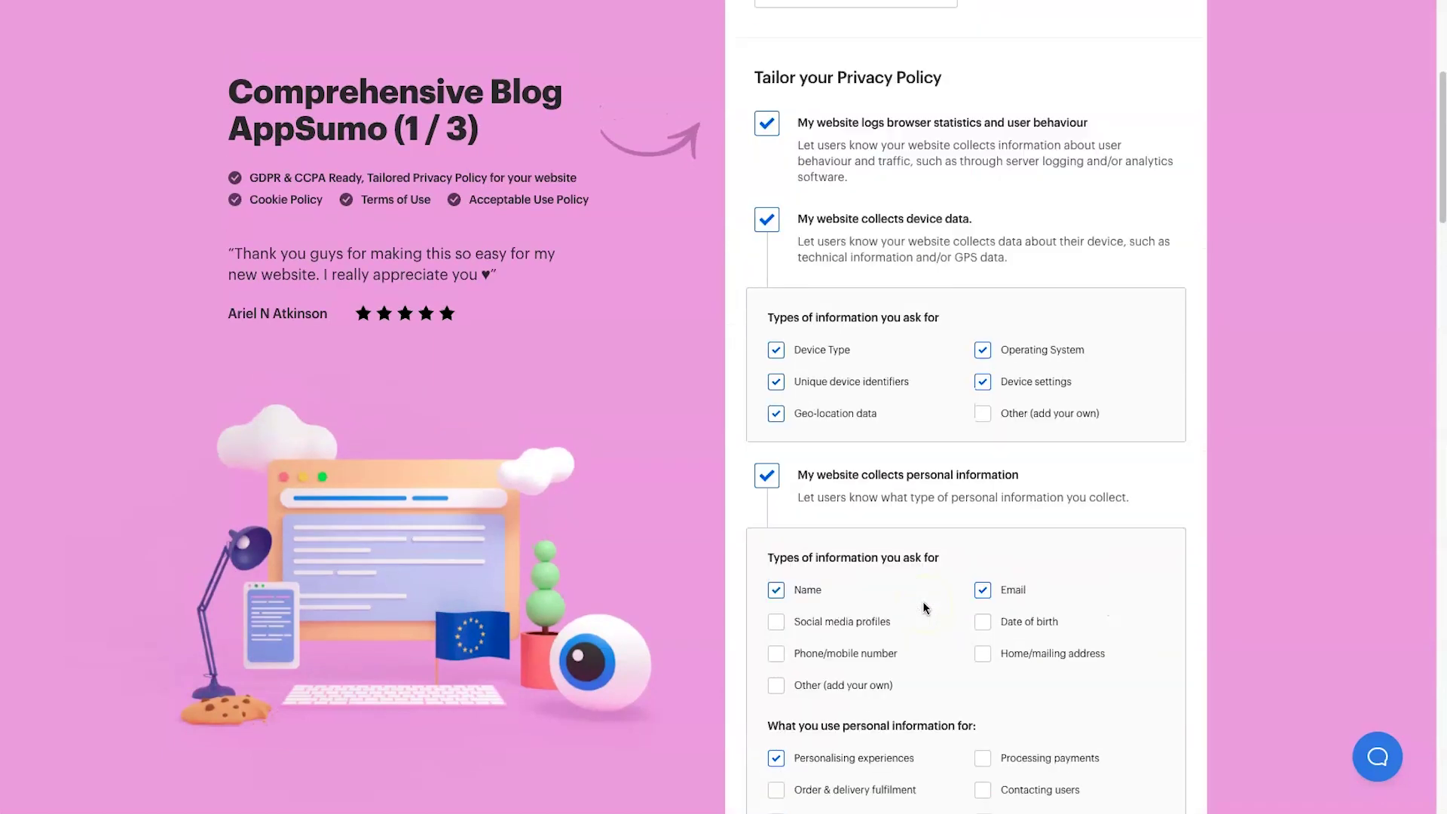
{"action": "scroll", "coordinate": [925, 608], "scroll_direction": "down", "scroll_amount": 20}
{"action": "left_click", "coordinate": [922, 678]}
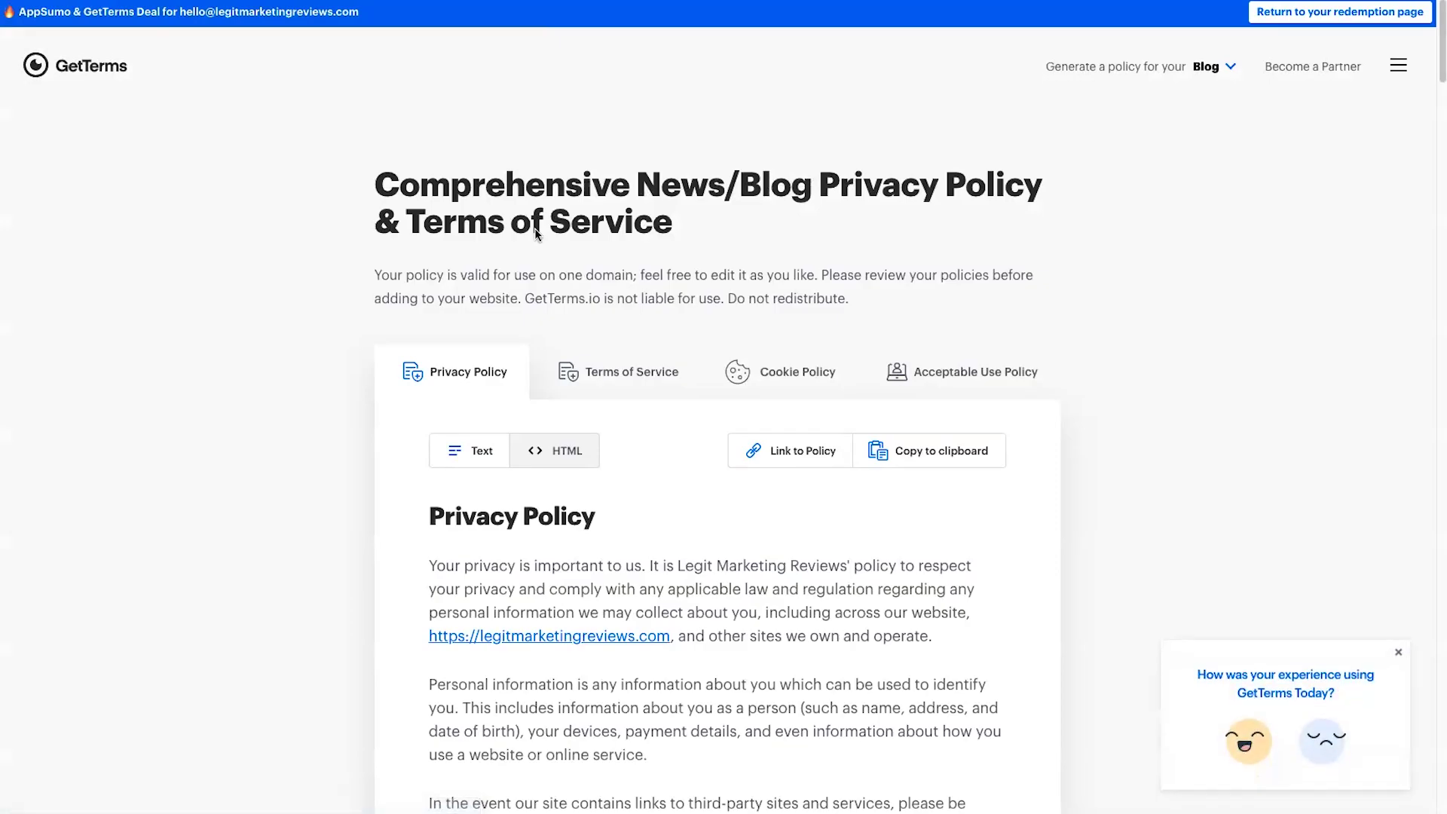
- Look through the Terms of Service, Cookie Policy and Acceptable Use Policy tabs, then return to Privacy Policy
{"action": "scroll", "coordinate": [507, 269], "scroll_direction": "down", "scroll_amount": 6}
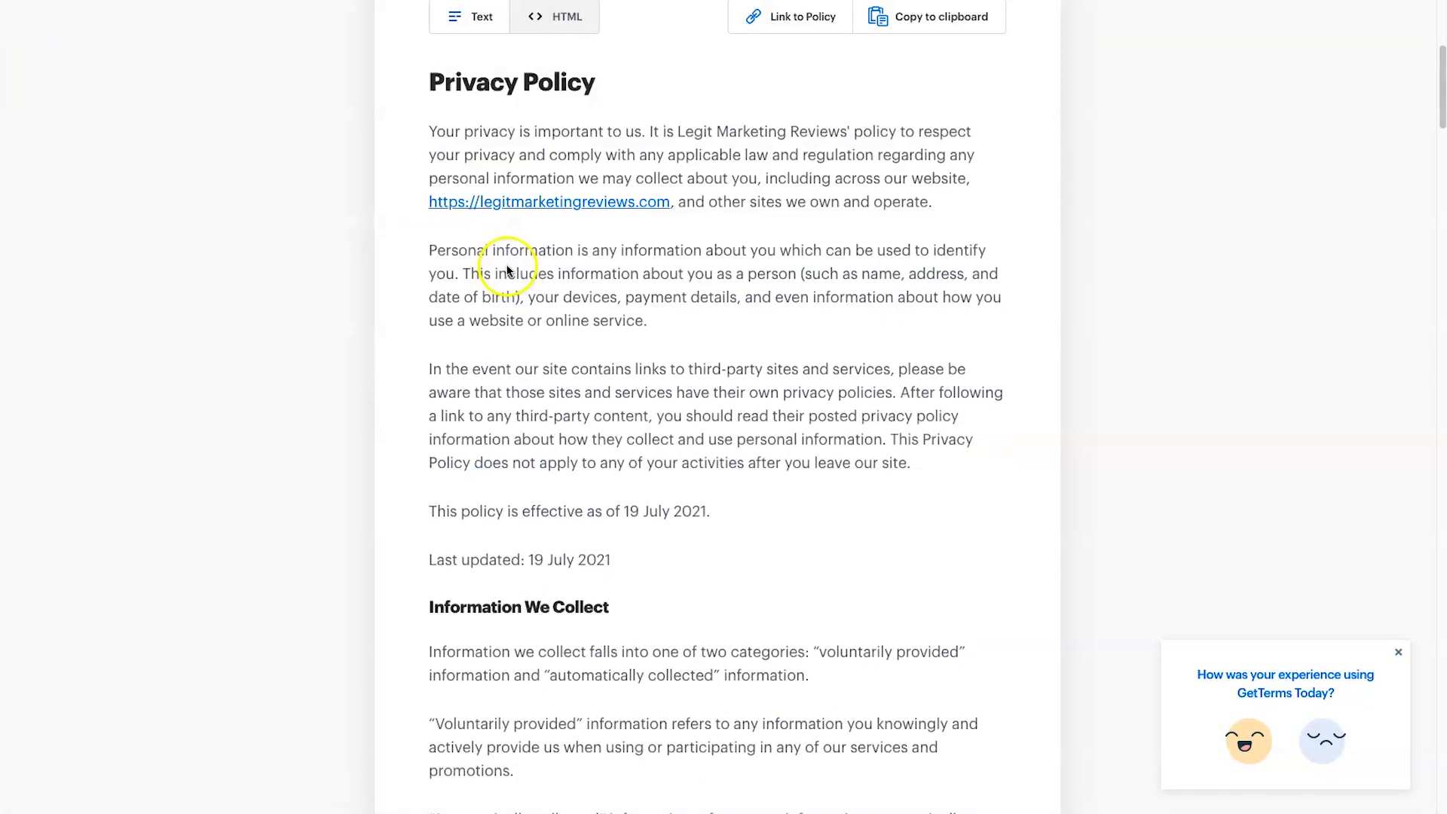
{"action": "scroll", "coordinate": [517, 281], "scroll_direction": "up", "scroll_amount": 7}
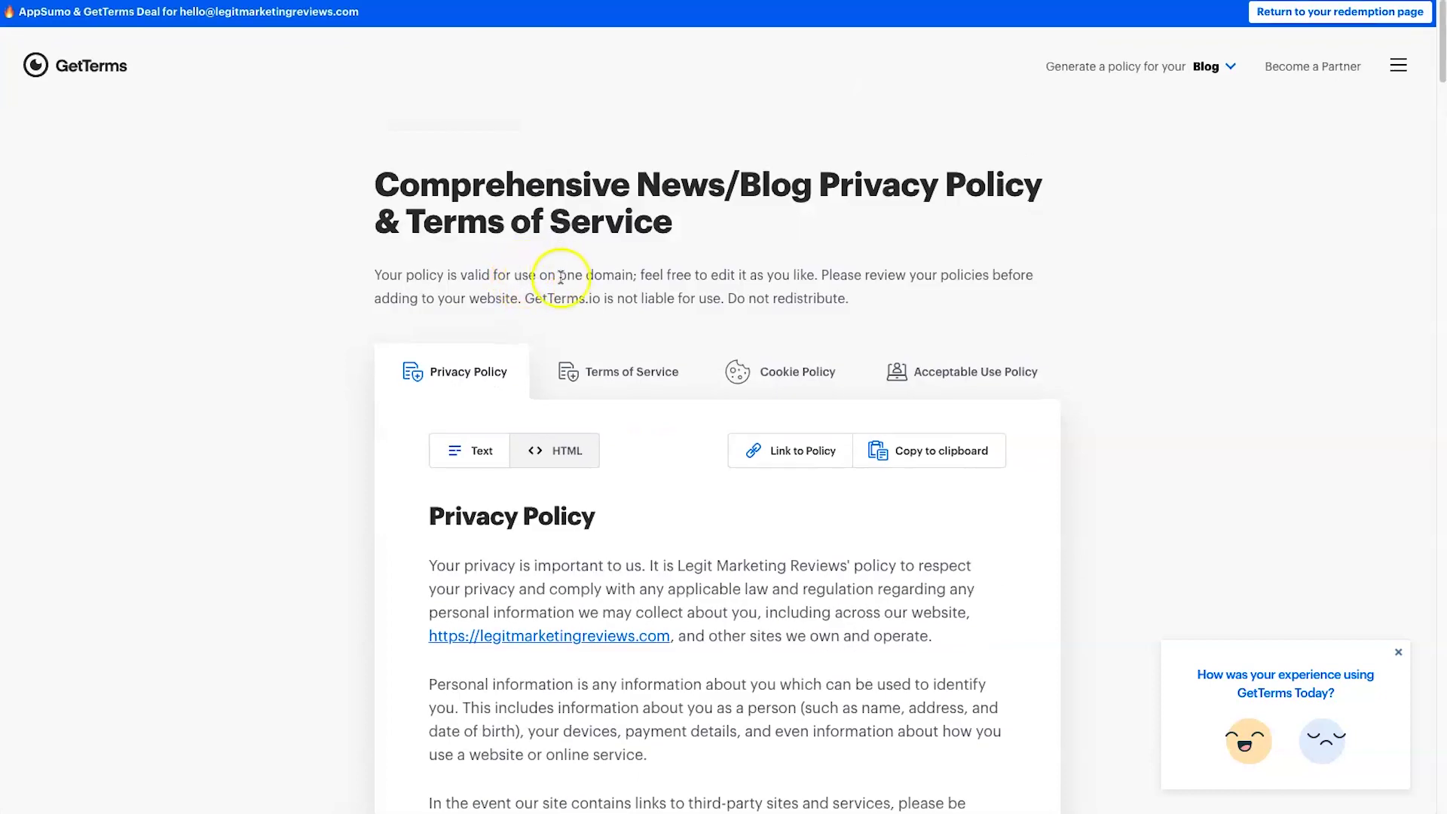
{"action": "left_click", "coordinate": [599, 383]}
{"action": "scroll", "coordinate": [610, 395], "scroll_direction": "down", "scroll_amount": 1}
{"action": "left_click", "coordinate": [762, 361]}
{"action": "left_click", "coordinate": [956, 360]}
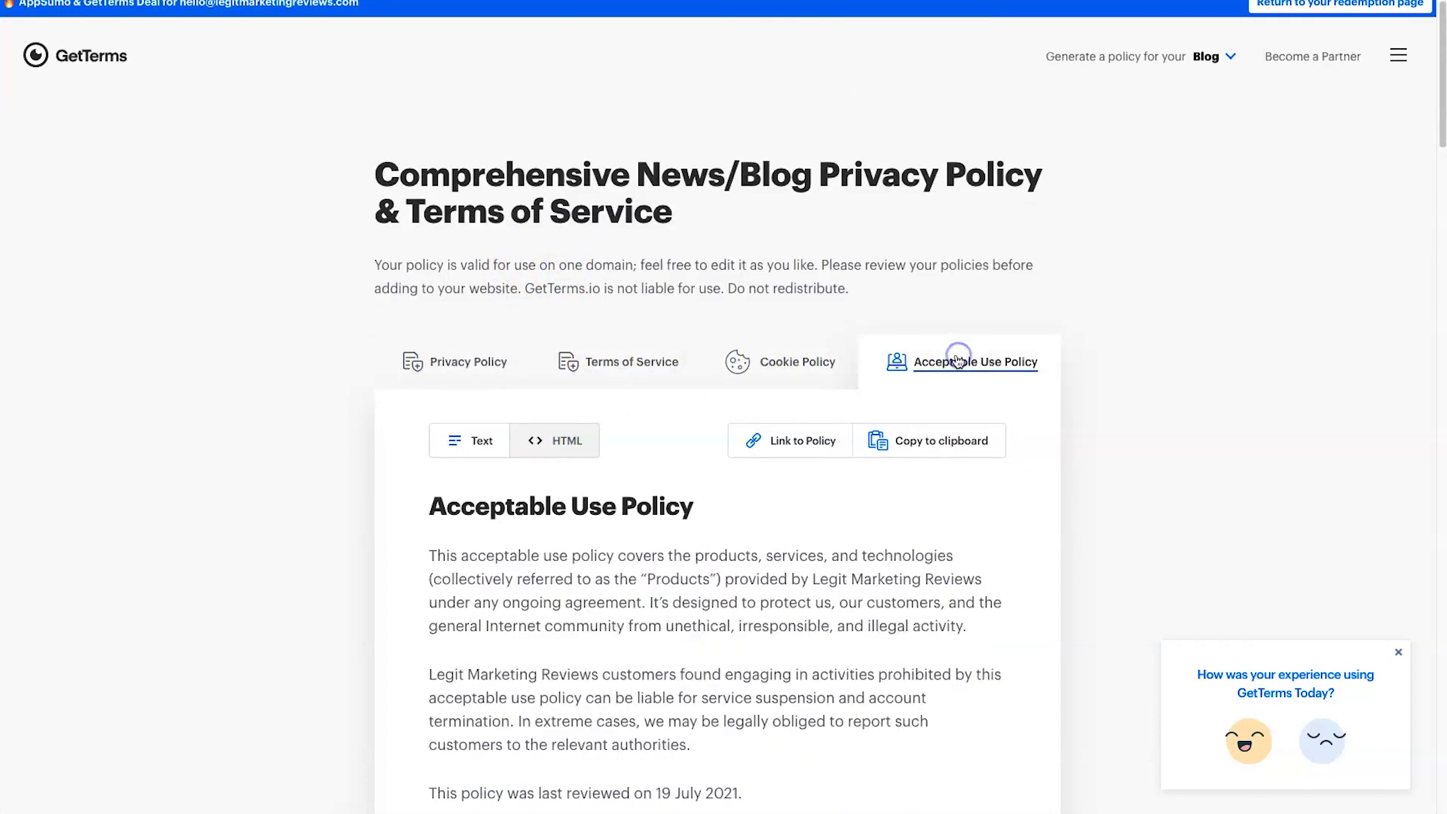
{"action": "left_click", "coordinate": [444, 369]}
- Close the feedback prompt and read through the Privacy Policy down to Contact Us
{"action": "scroll", "coordinate": [909, 495], "scroll_direction": "down", "scroll_amount": 1}
{"action": "scroll", "coordinate": [910, 495], "scroll_direction": "down", "scroll_amount": 3}
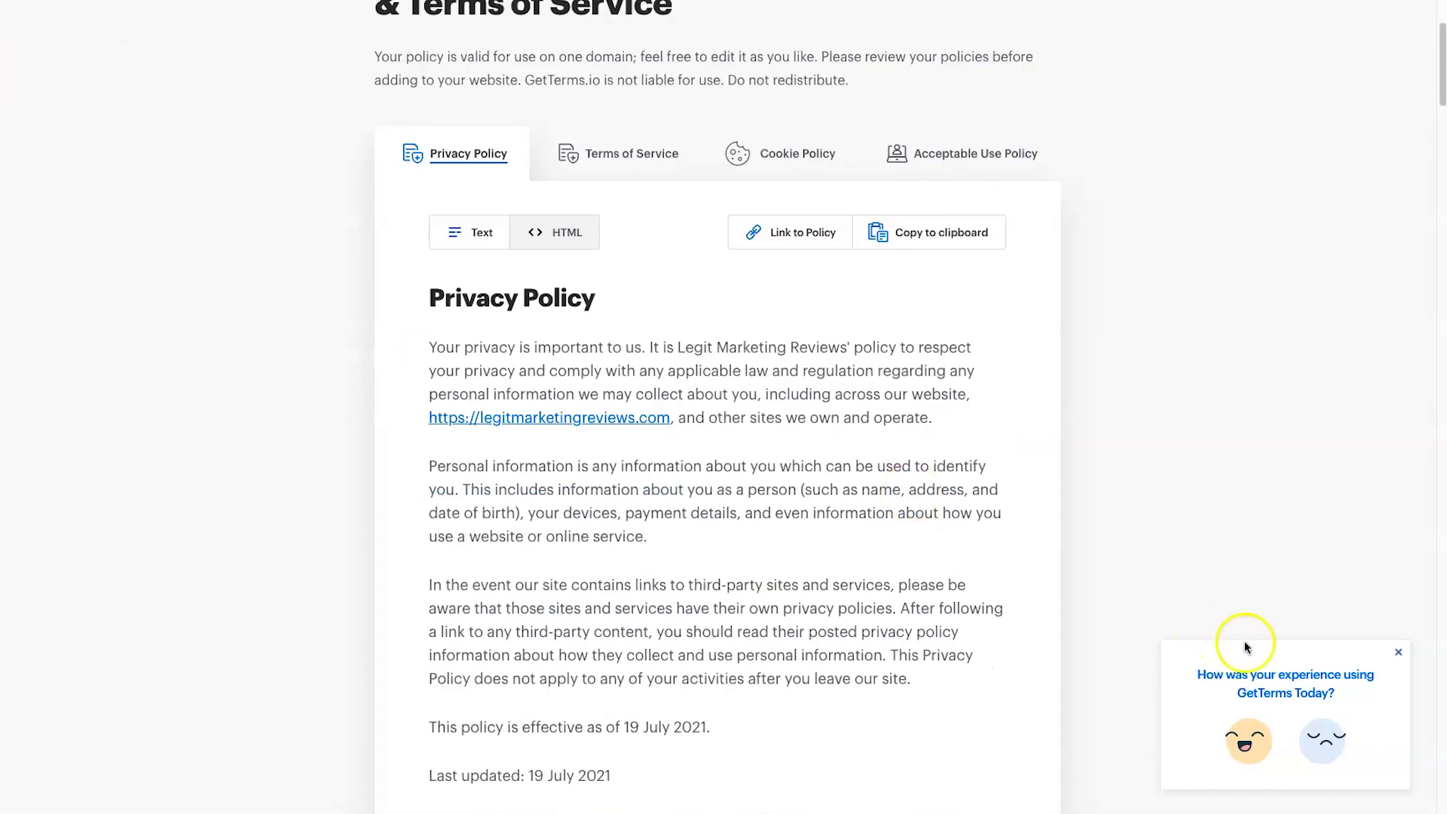
{"action": "left_click", "coordinate": [1397, 652]}
{"action": "scroll", "coordinate": [1020, 607], "scroll_direction": "down", "scroll_amount": 3}
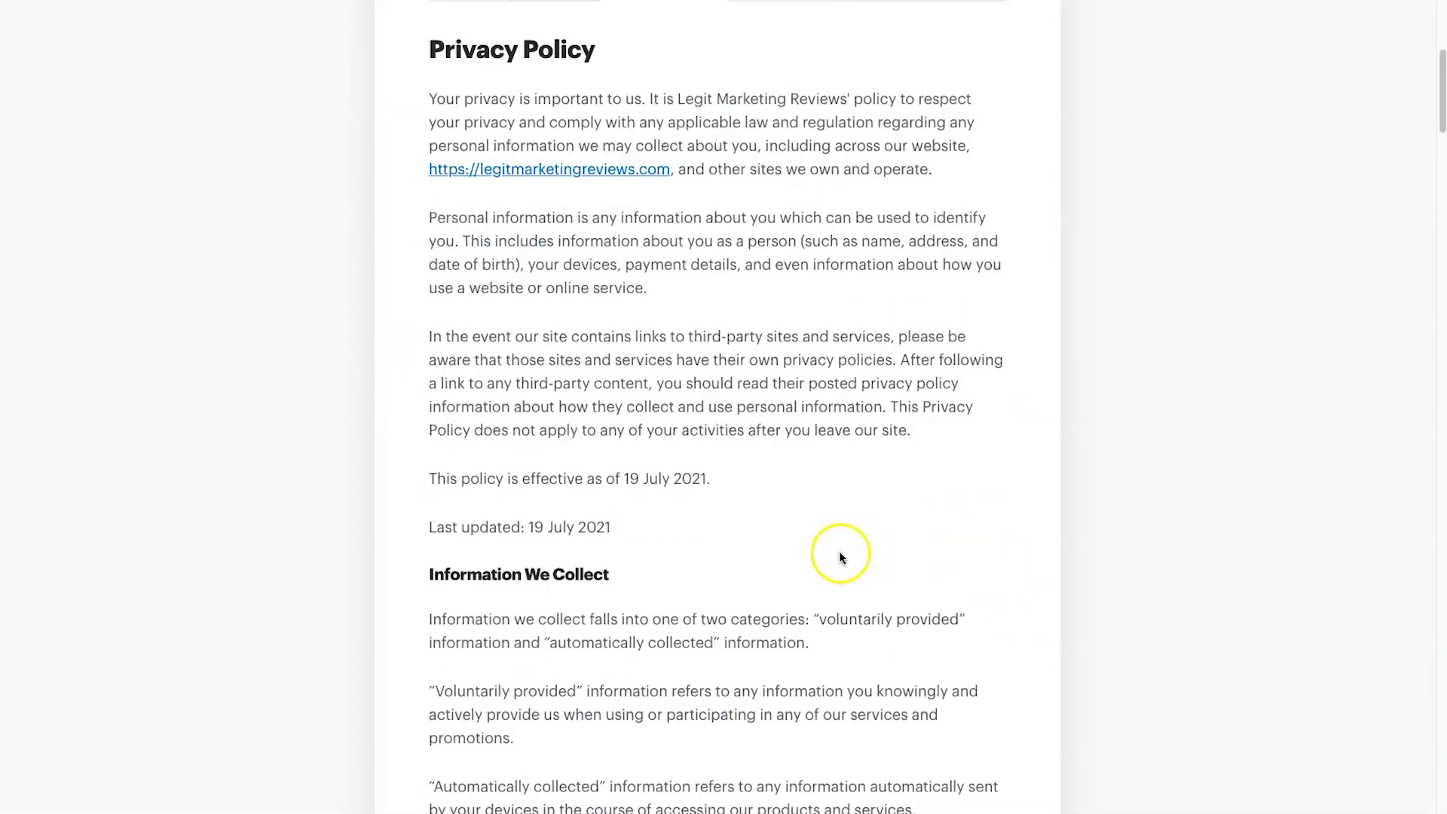
{"action": "scroll", "coordinate": [838, 550], "scroll_direction": "down", "scroll_amount": 10}
{"action": "scroll", "coordinate": [840, 554], "scroll_direction": "down", "scroll_amount": 20}
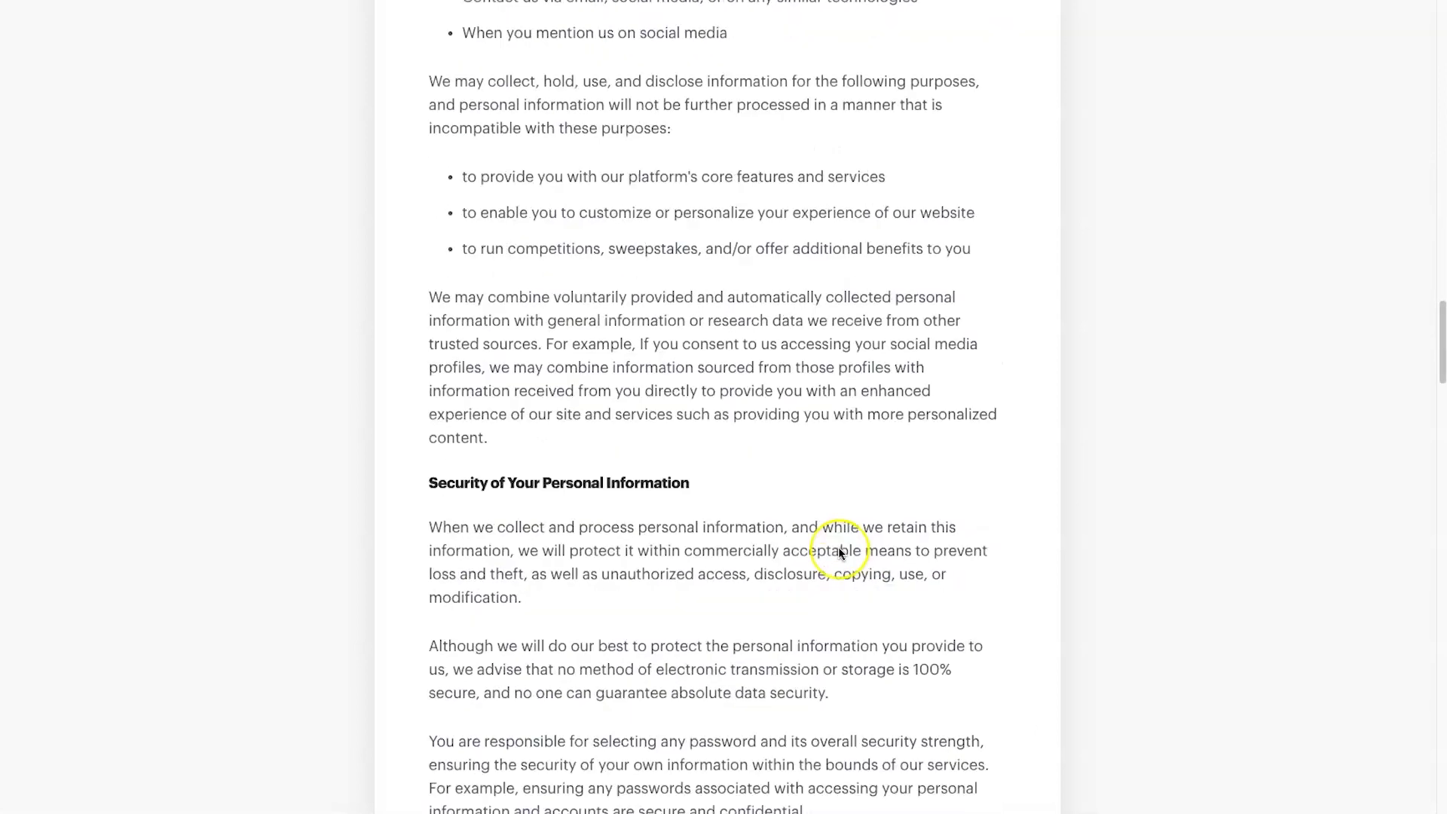
{"action": "scroll", "coordinate": [840, 554], "scroll_direction": "down", "scroll_amount": 20}
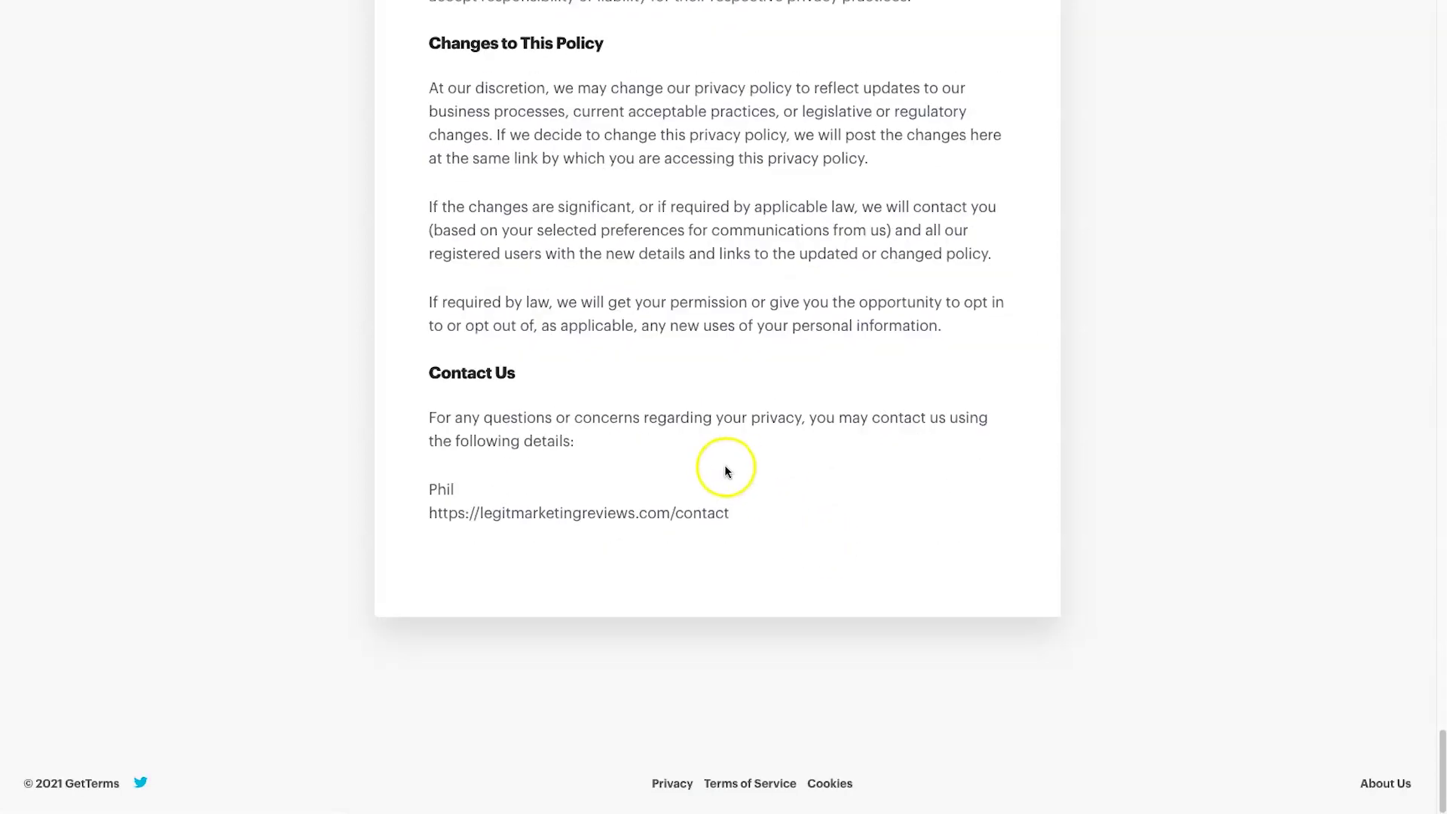
{"action": "scroll", "coordinate": [725, 464], "scroll_direction": "up", "scroll_amount": 20}
{"action": "scroll", "coordinate": [710, 468], "scroll_direction": "up", "scroll_amount": 15}
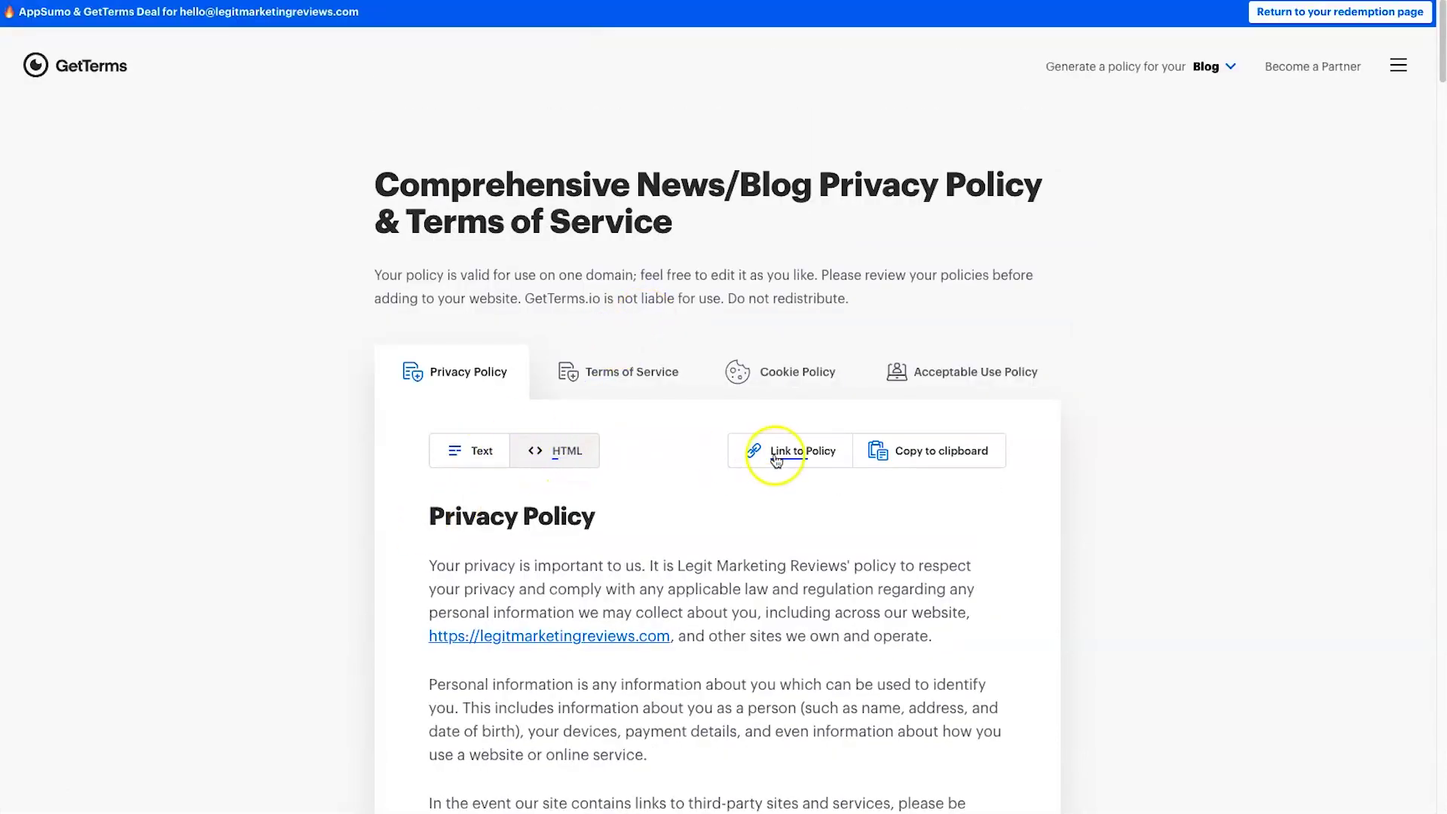
- Copy the Privacy Policy to the clipboard, preview its HTML code, then return to the Text view
{"action": "left_click", "coordinate": [938, 456]}
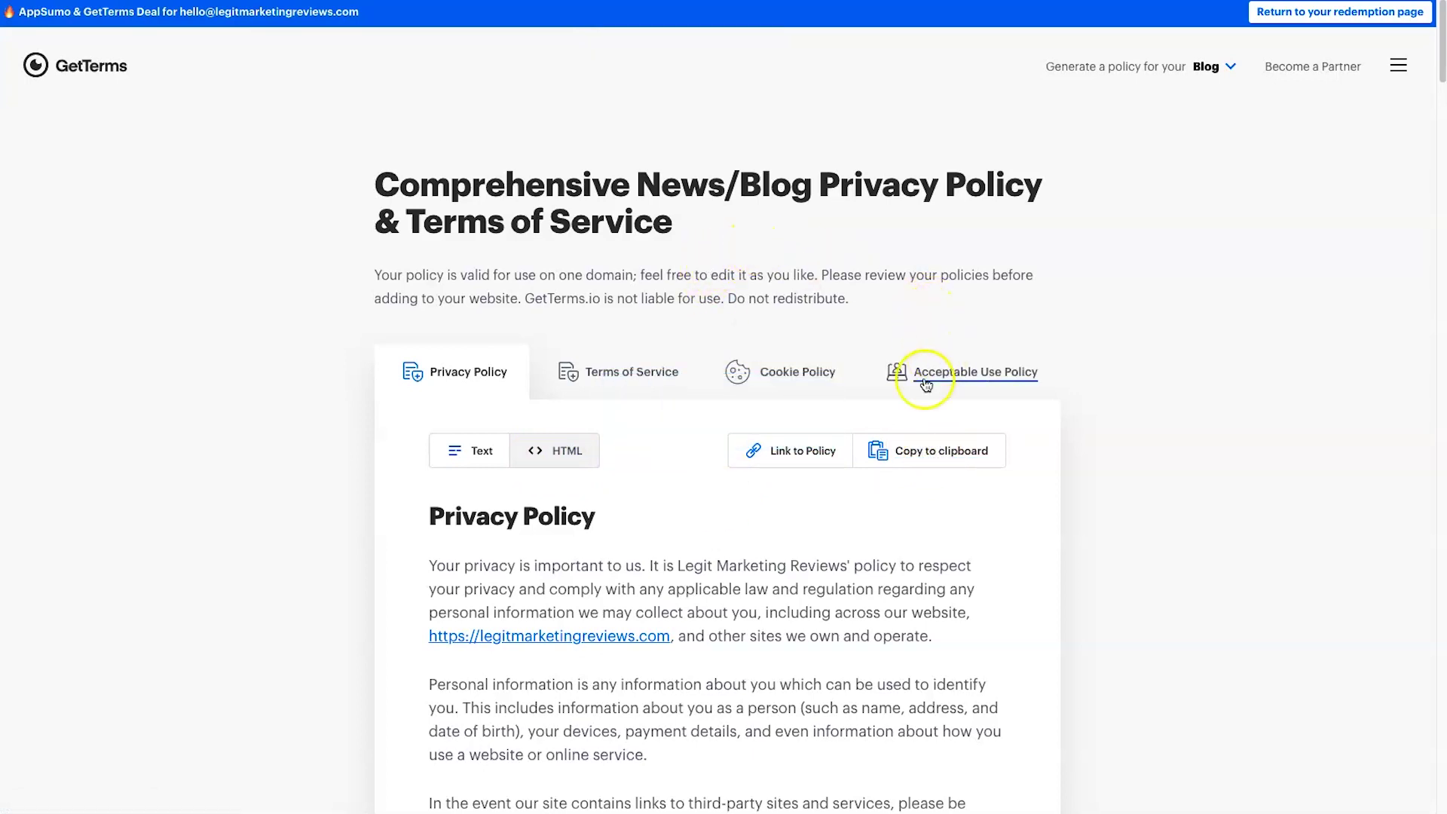
{"action": "left_click", "coordinate": [554, 461]}
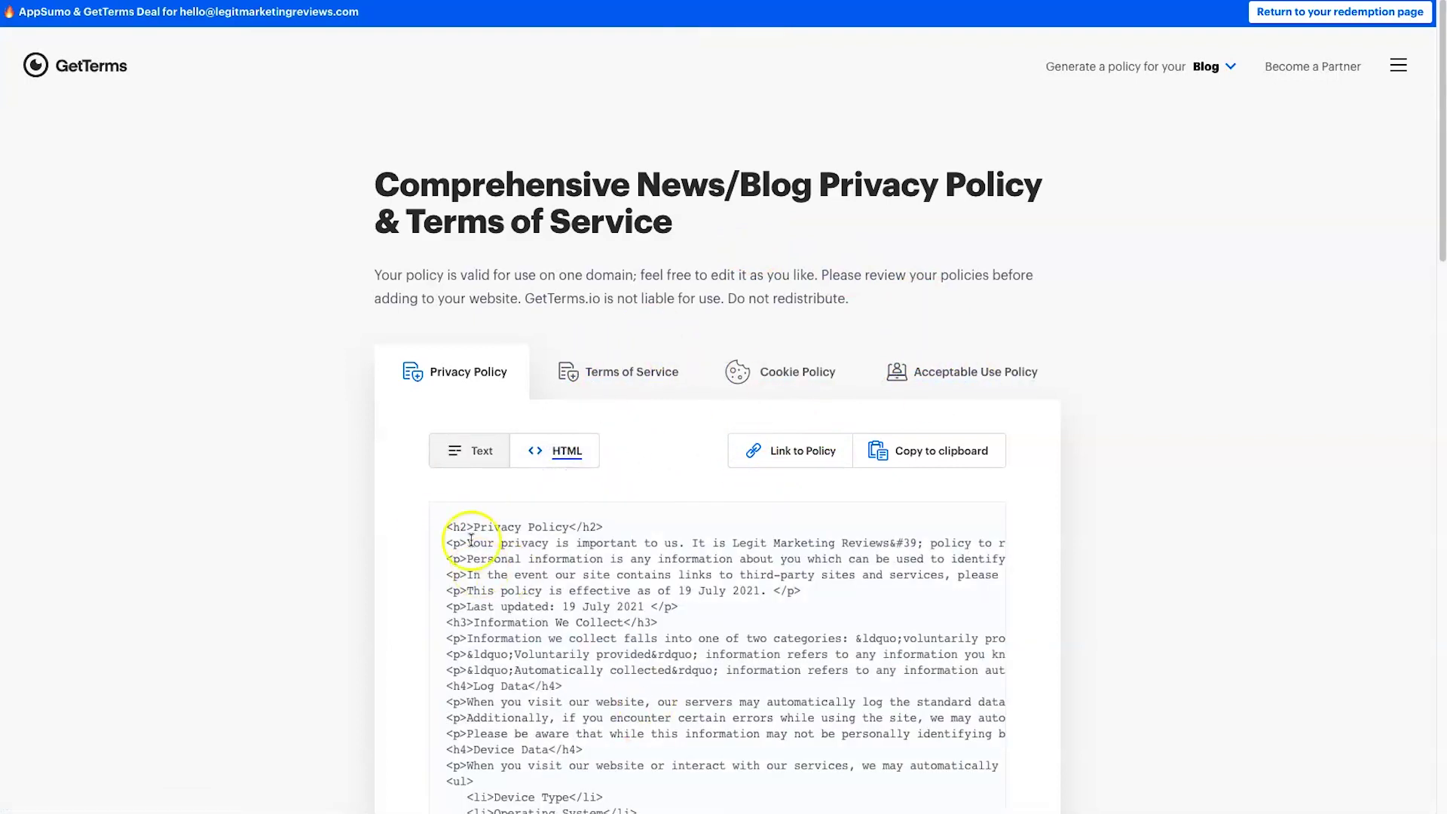
{"action": "left_click", "coordinate": [435, 523]}
{"action": "left_click", "coordinate": [462, 456]}
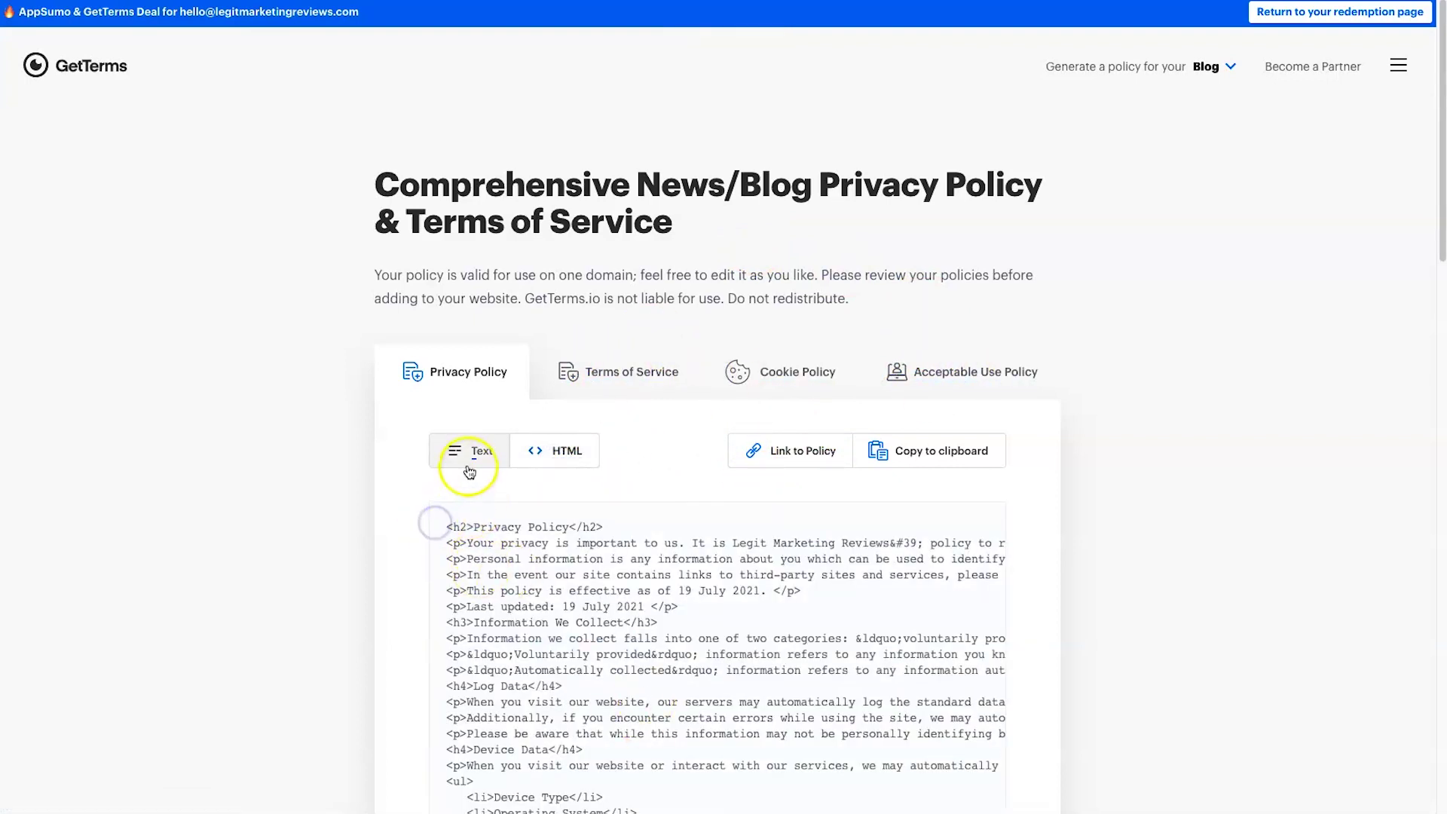
{"action": "left_click", "coordinate": [465, 453]}
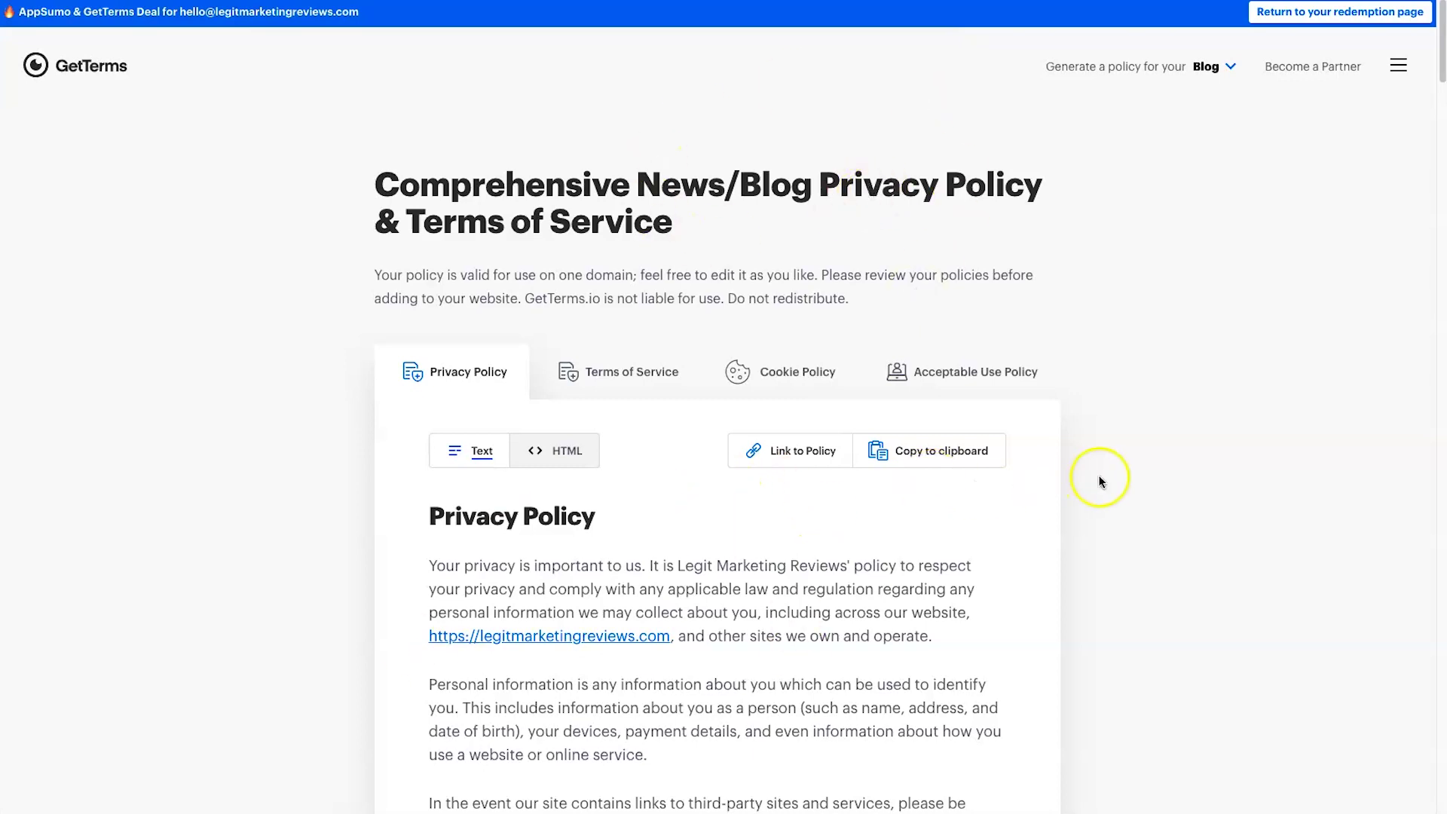
{"action": "scroll", "coordinate": [1111, 445], "scroll_direction": "down", "scroll_amount": 6}
{"action": "scroll", "coordinate": [1111, 444], "scroll_direction": "up", "scroll_amount": 6}
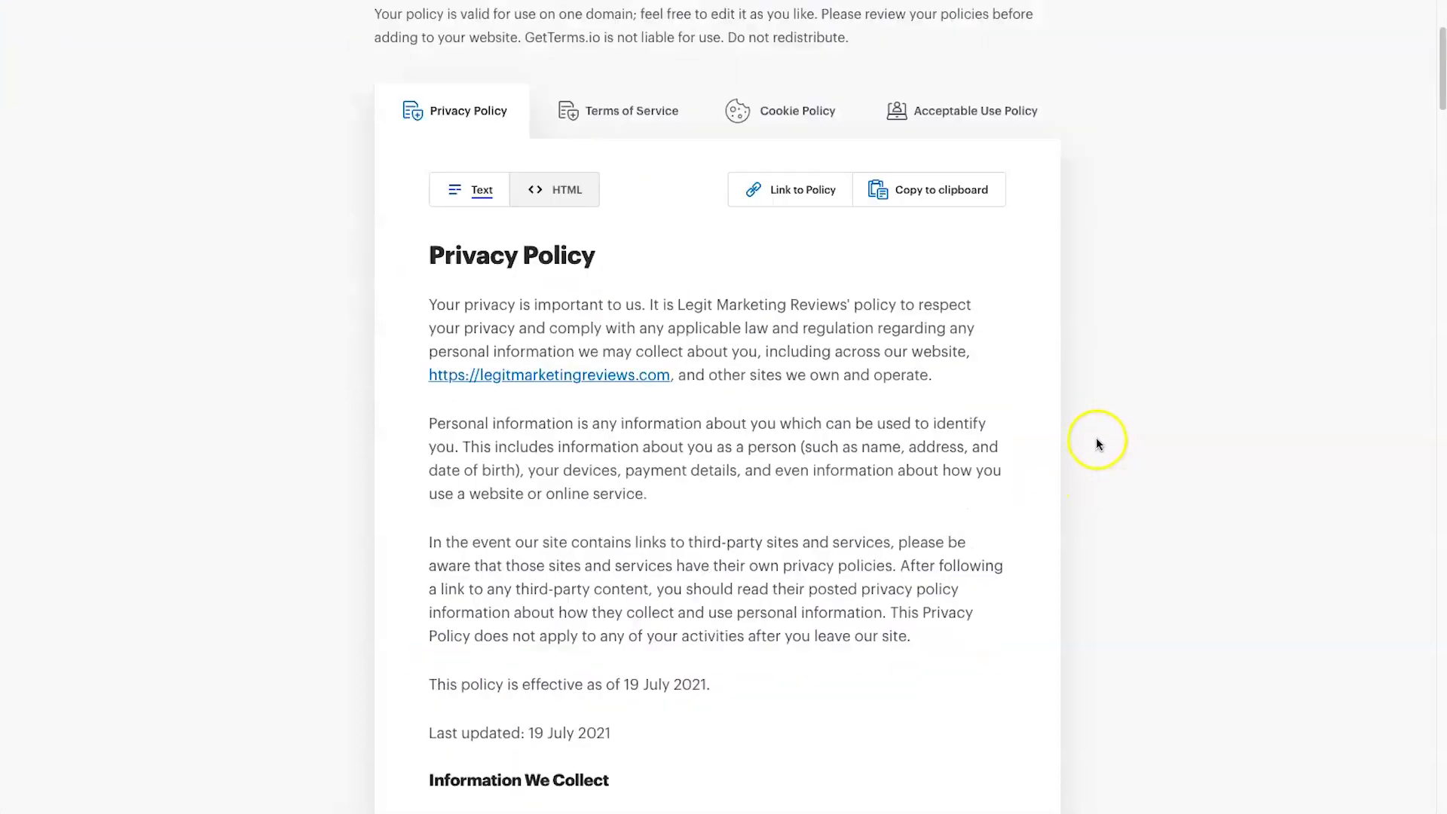
{"action": "left_click", "coordinate": [47, 117]}
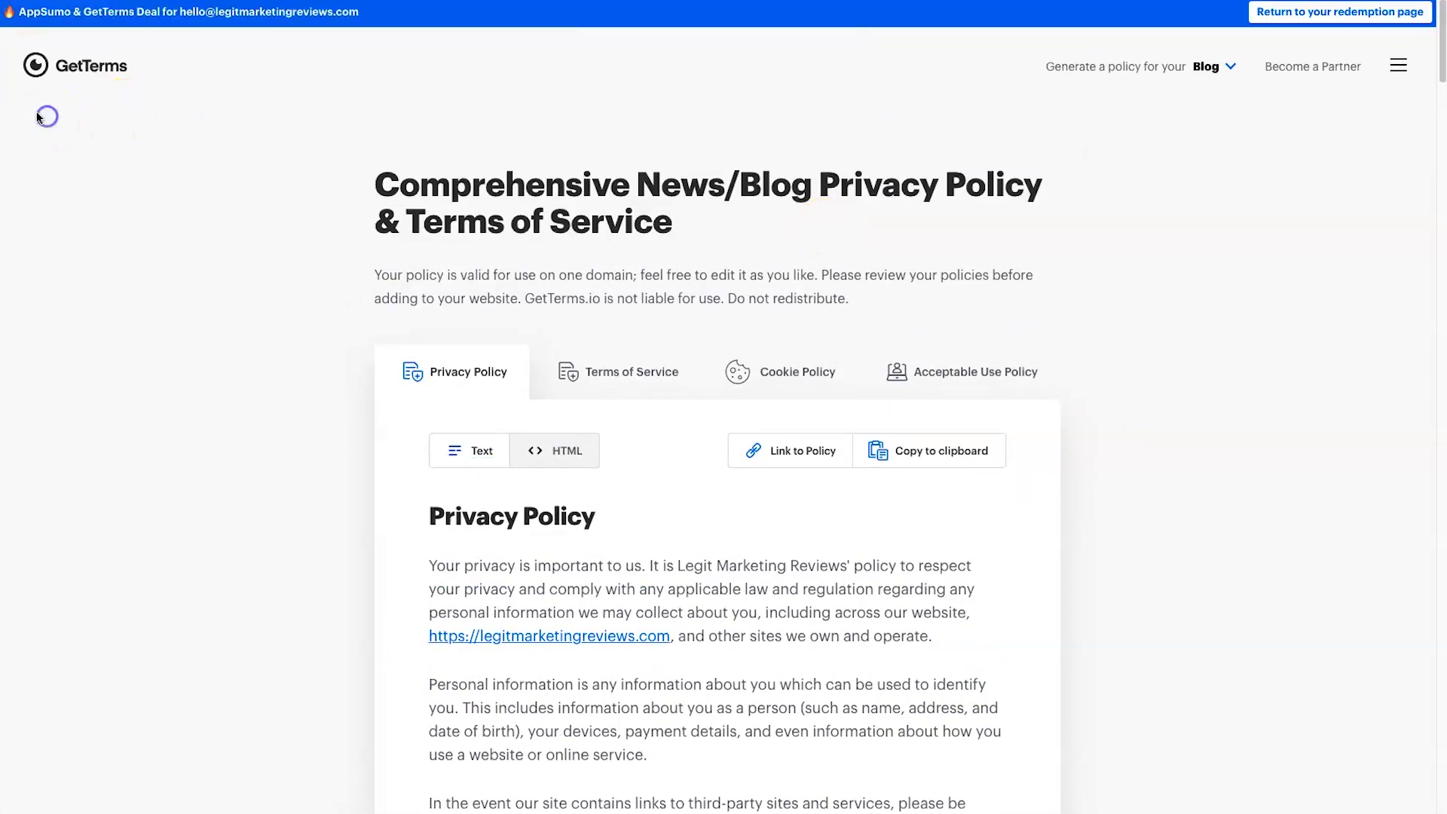